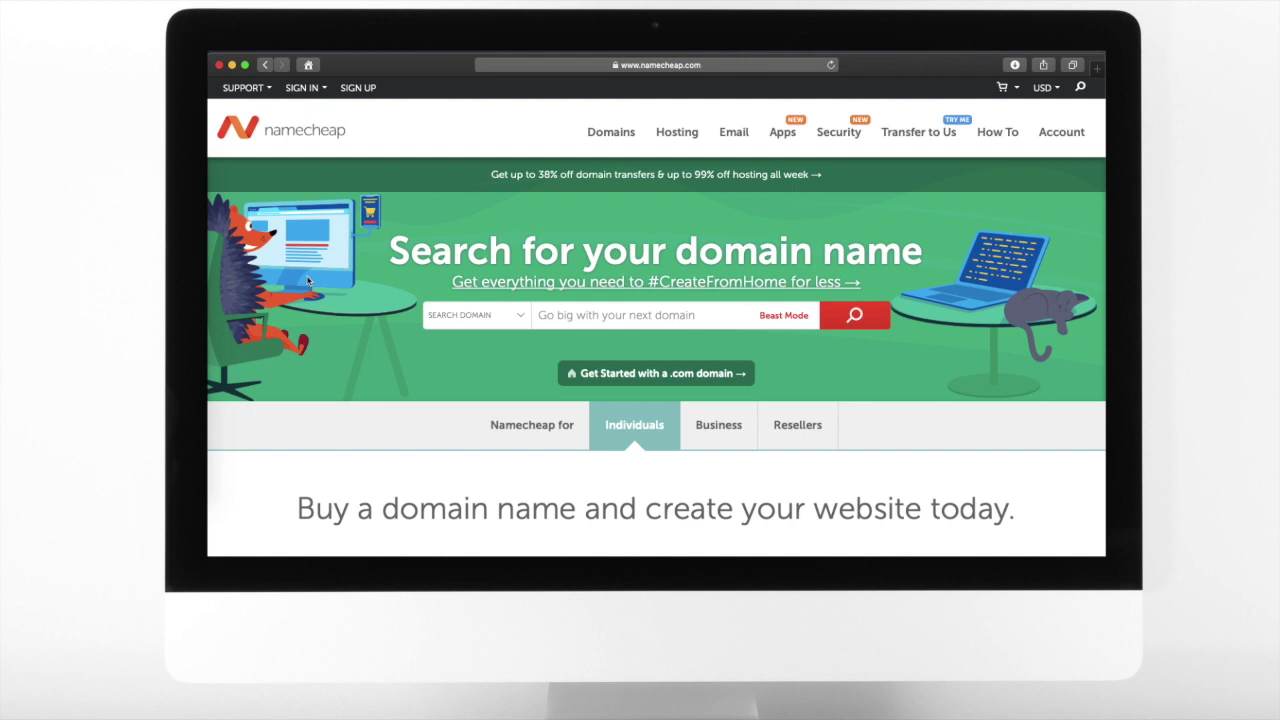
- Search for testdomain, add mytestdomain.icu ($1.29/yr) to the Namecheap cart, and view the cart
left_click(642, 317)
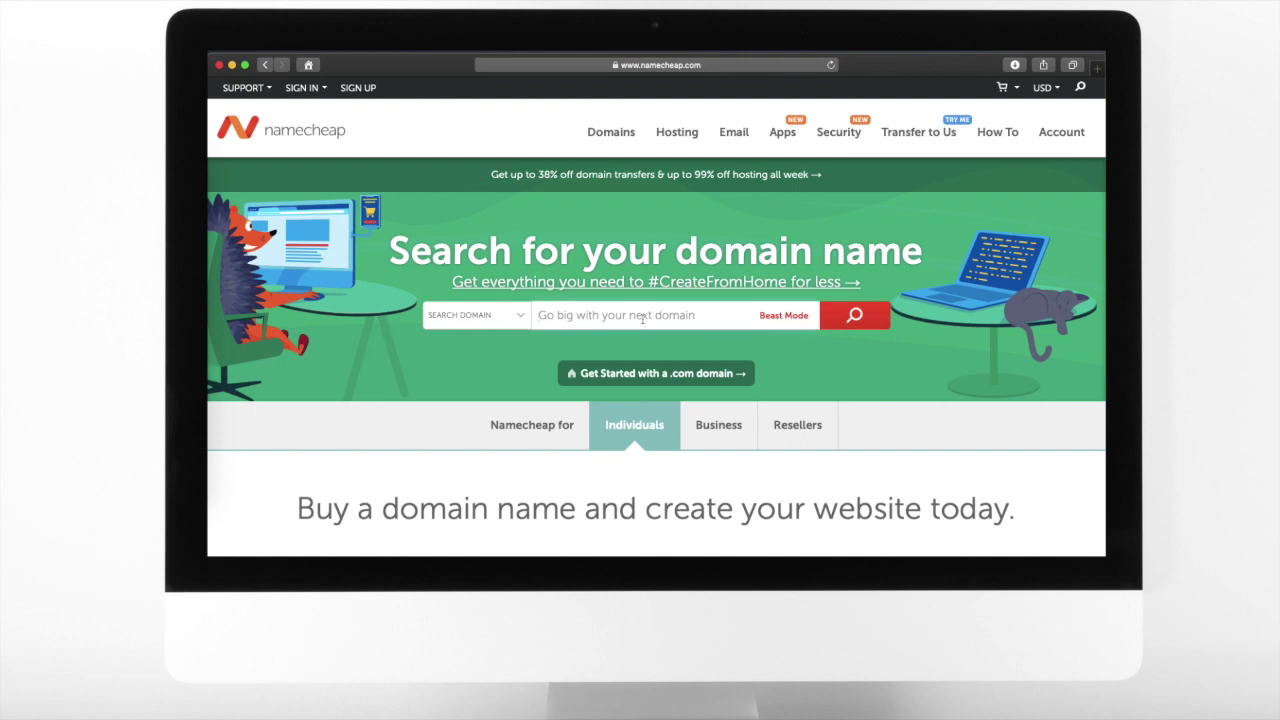
type("testdomain")
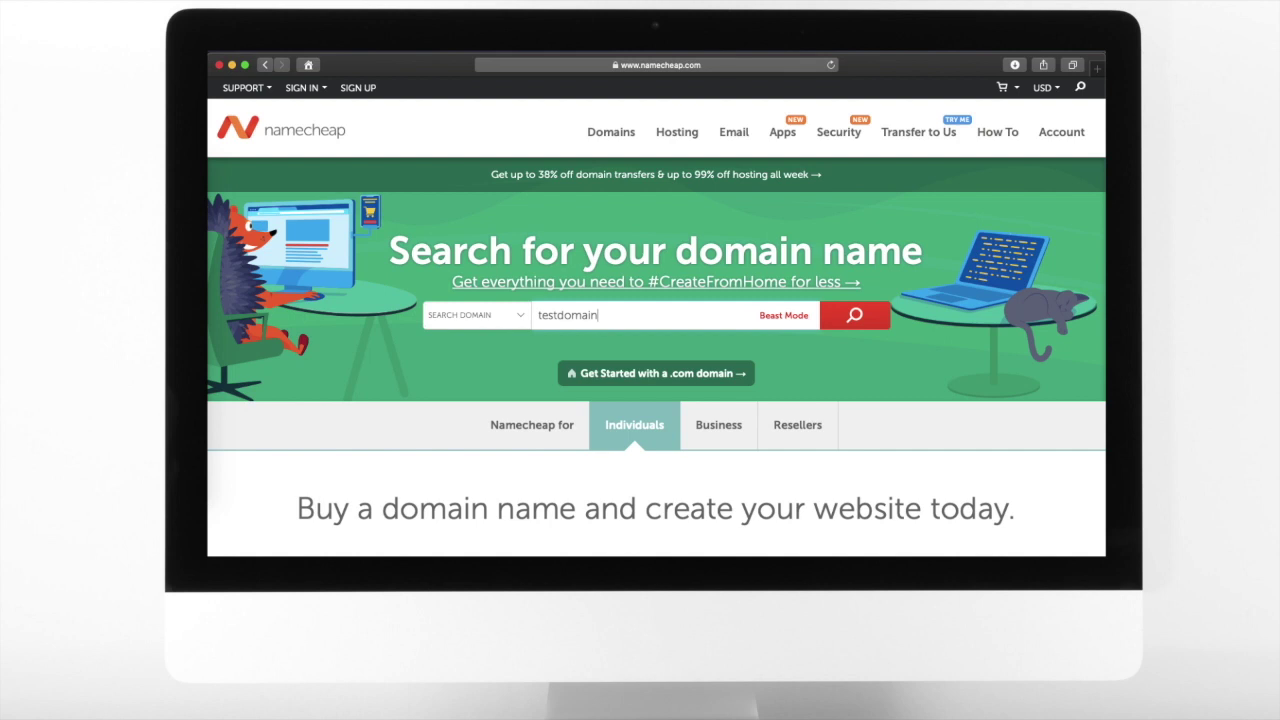
key("Return")
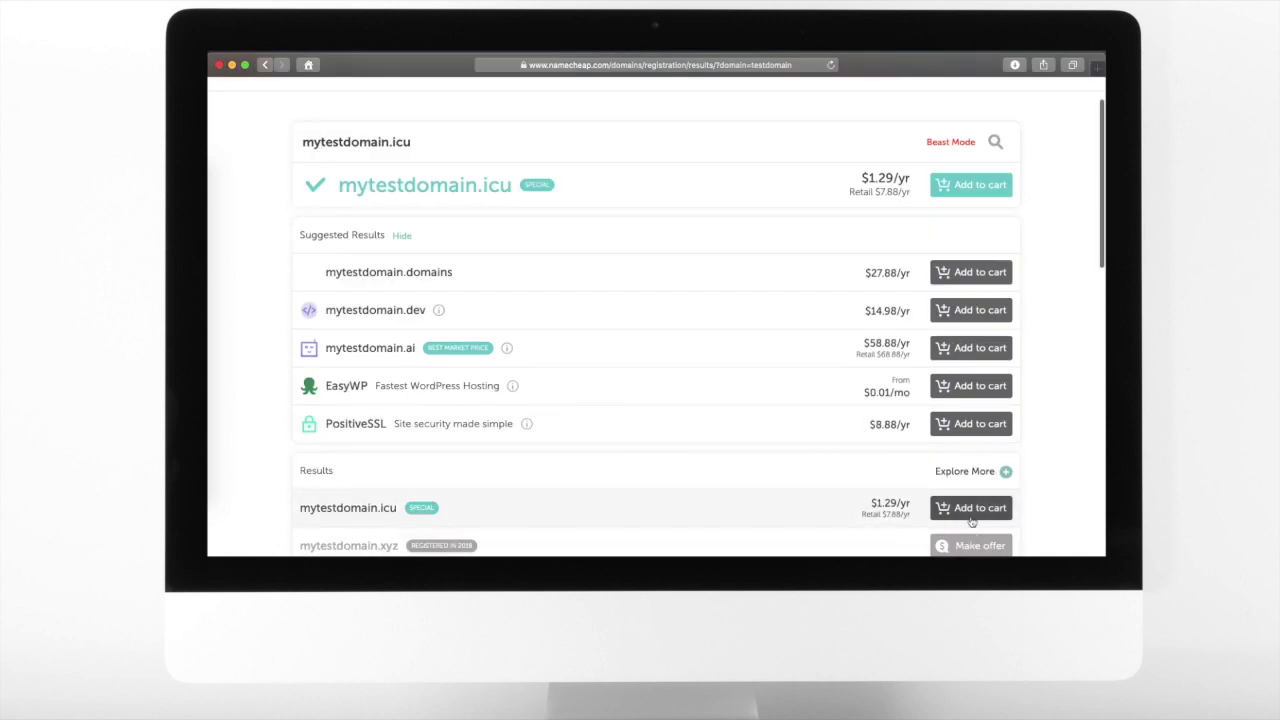
left_click(970, 519)
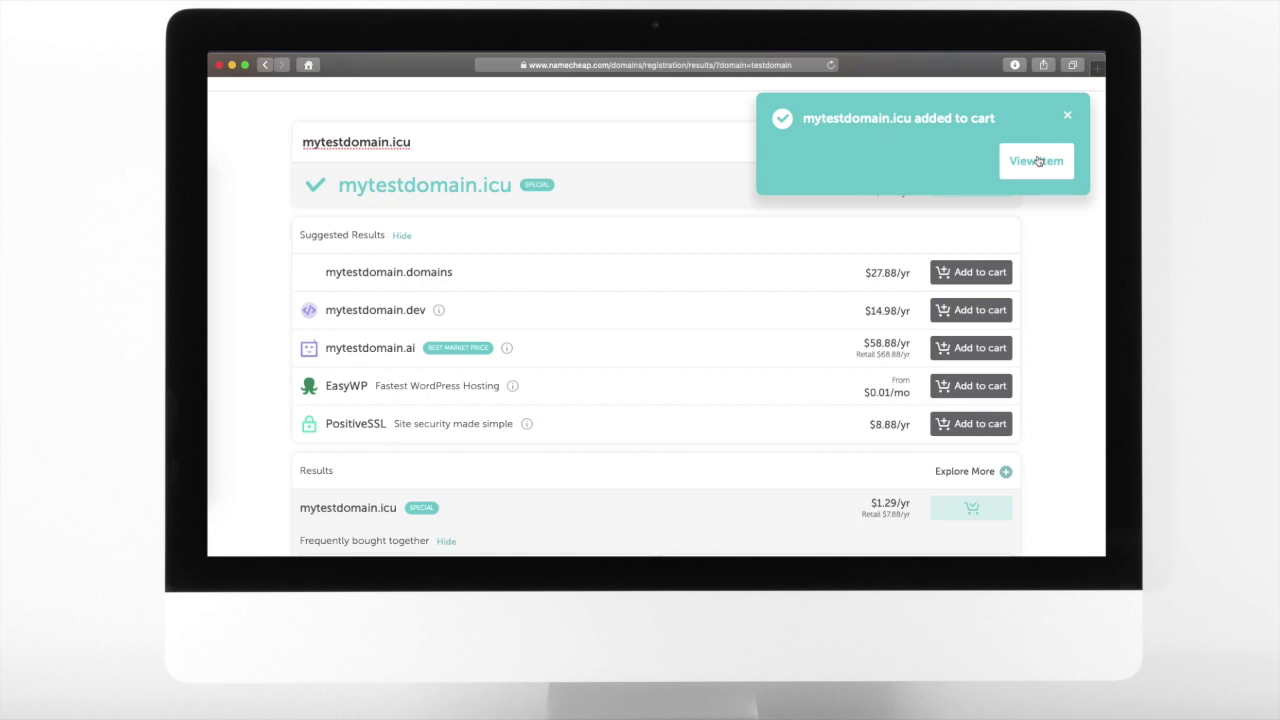
left_click(1037, 160)
left_click(1086, 494)
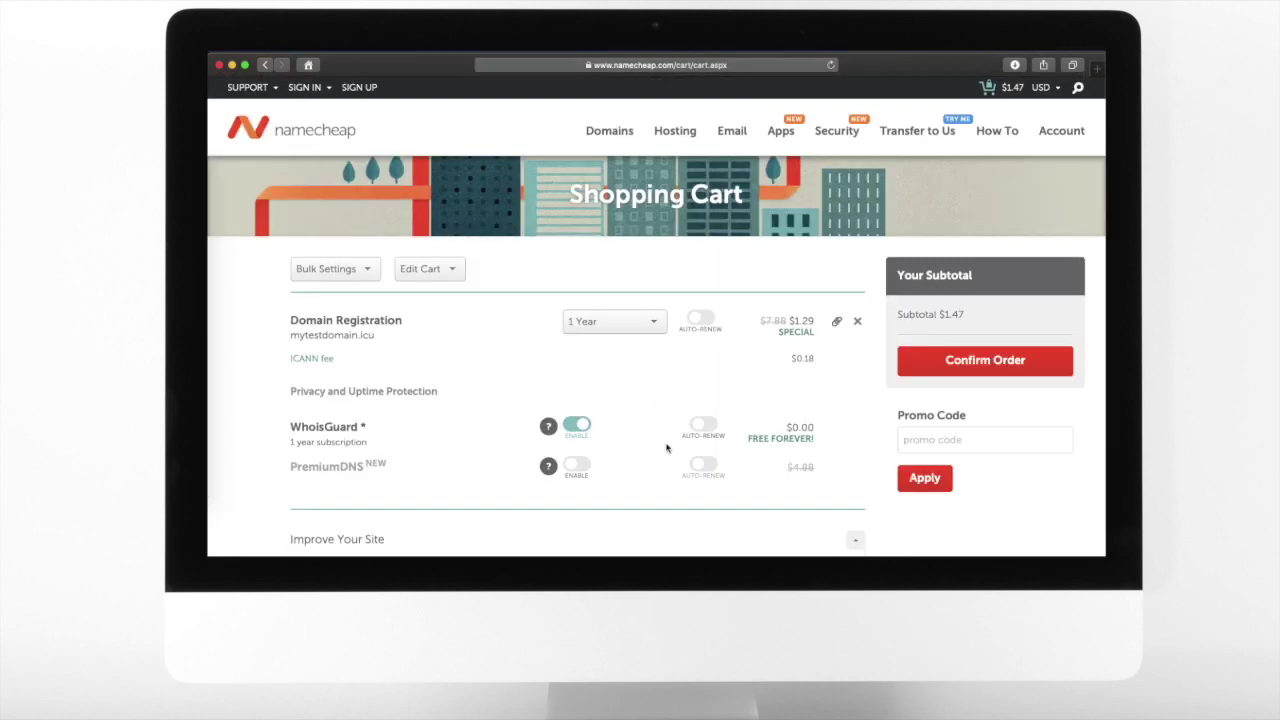
- Confirm the order, sign in to Namecheap, and continue past billing to order review
scroll(595, 487, "down", 1)
left_click(980, 331)
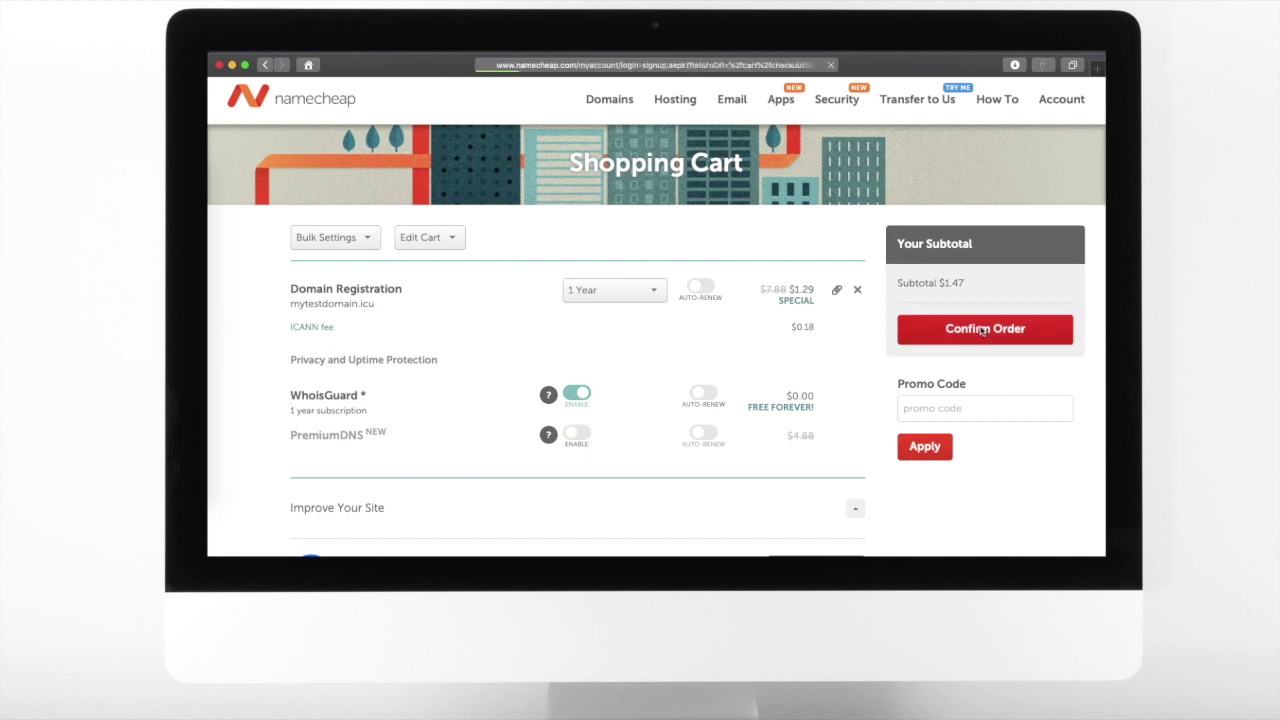
left_click(410, 322)
left_click(426, 384)
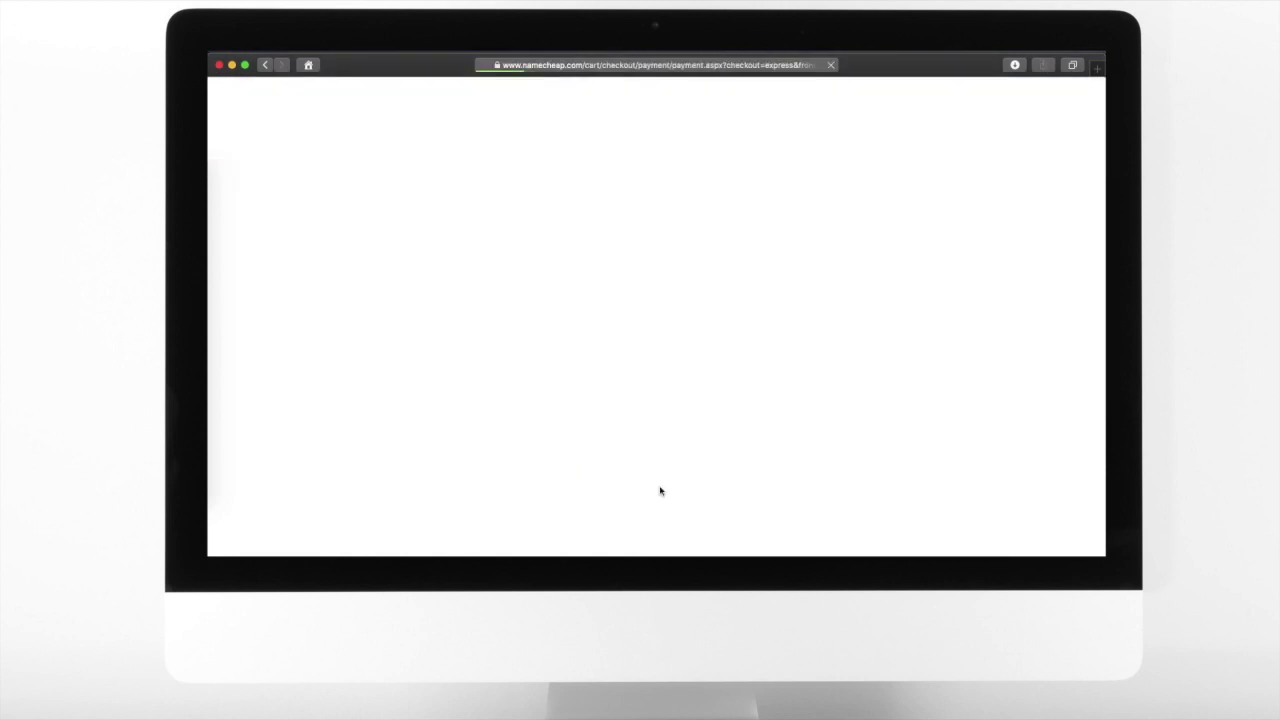
scroll(648, 385, "down", 10)
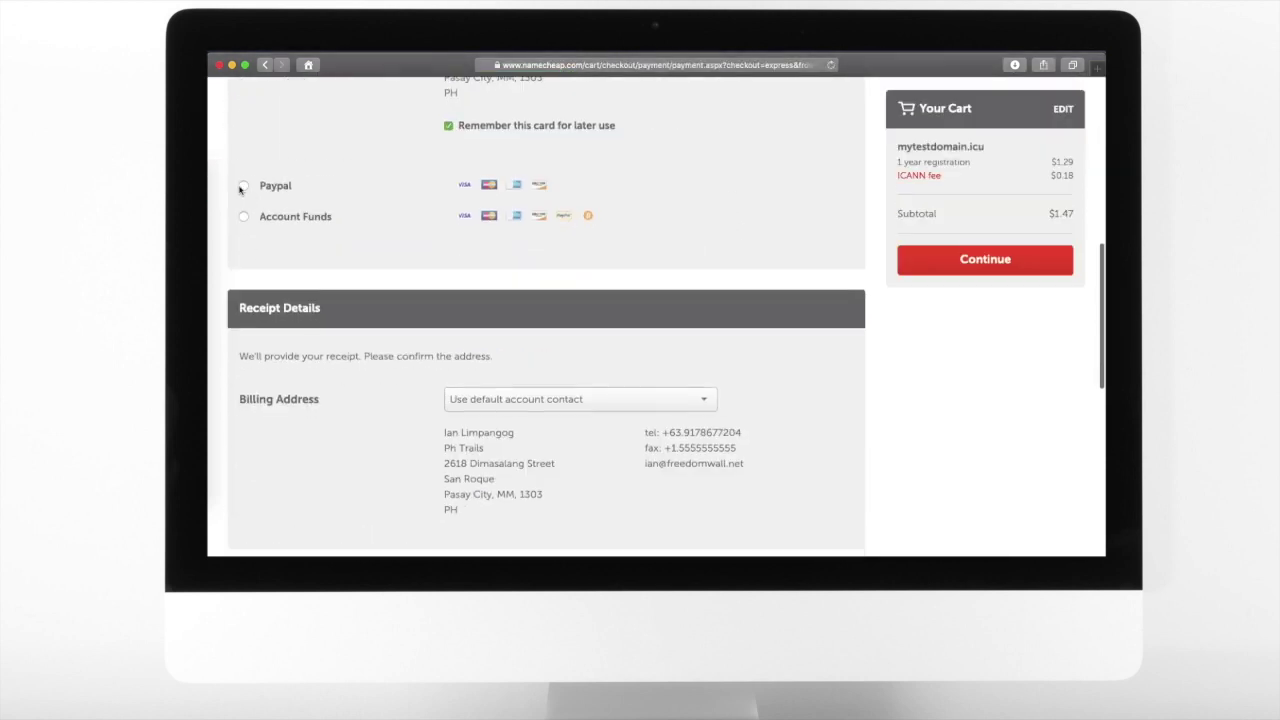
scroll(530, 340, "down", 2)
left_click(297, 520)
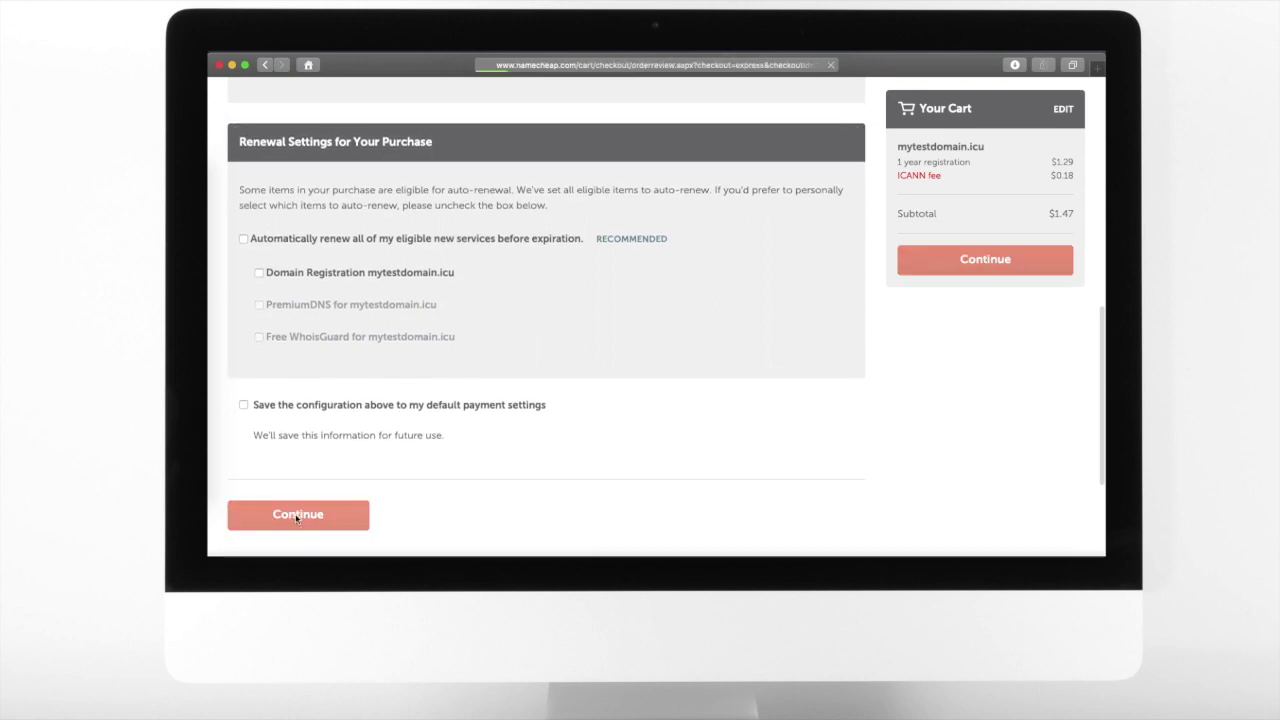
- Log in to PayPal and confirm the $1.29 payment for mytestdomain.icu
scroll(297, 520, "down", 3)
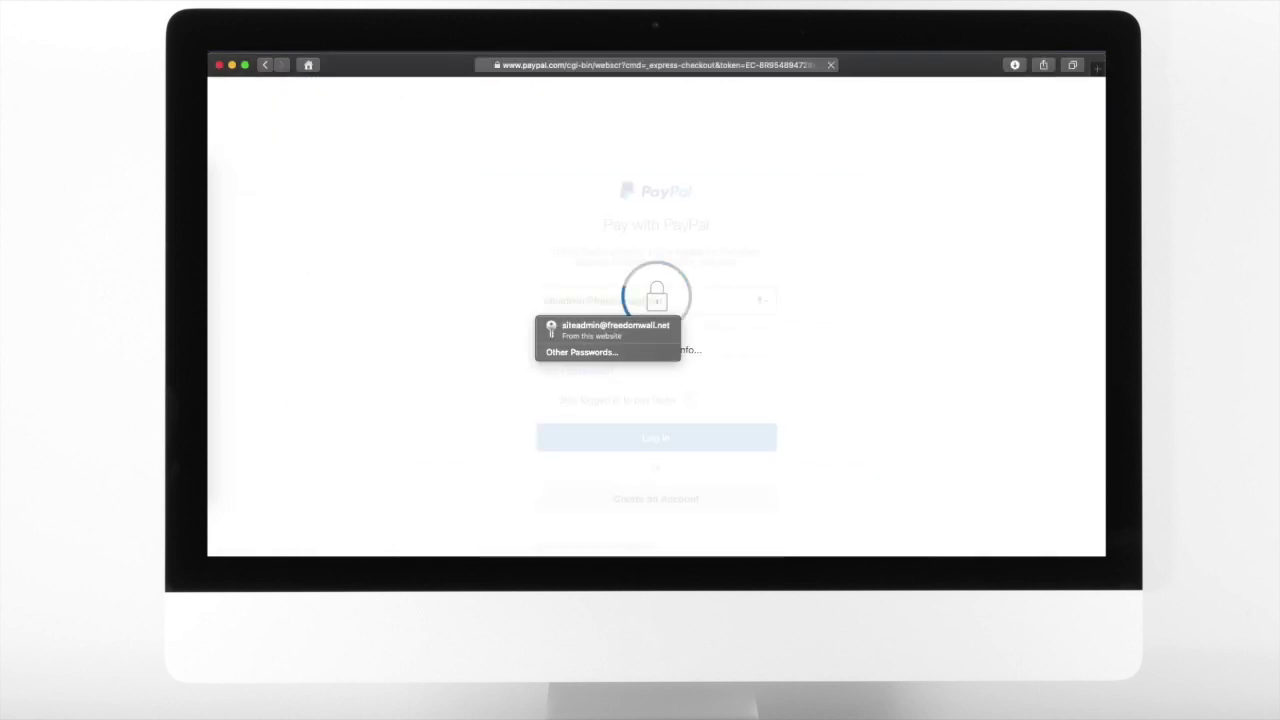
left_click(551, 330)
left_click(614, 443)
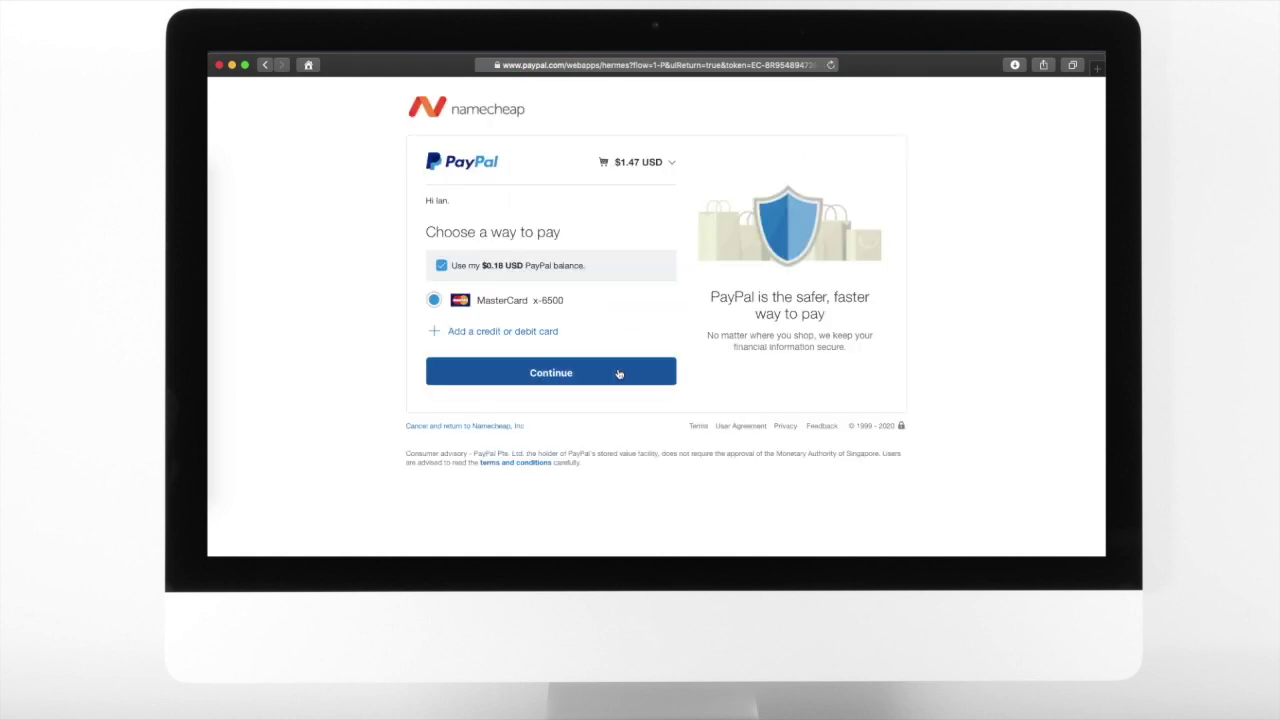
left_click(538, 376)
left_click(539, 380)
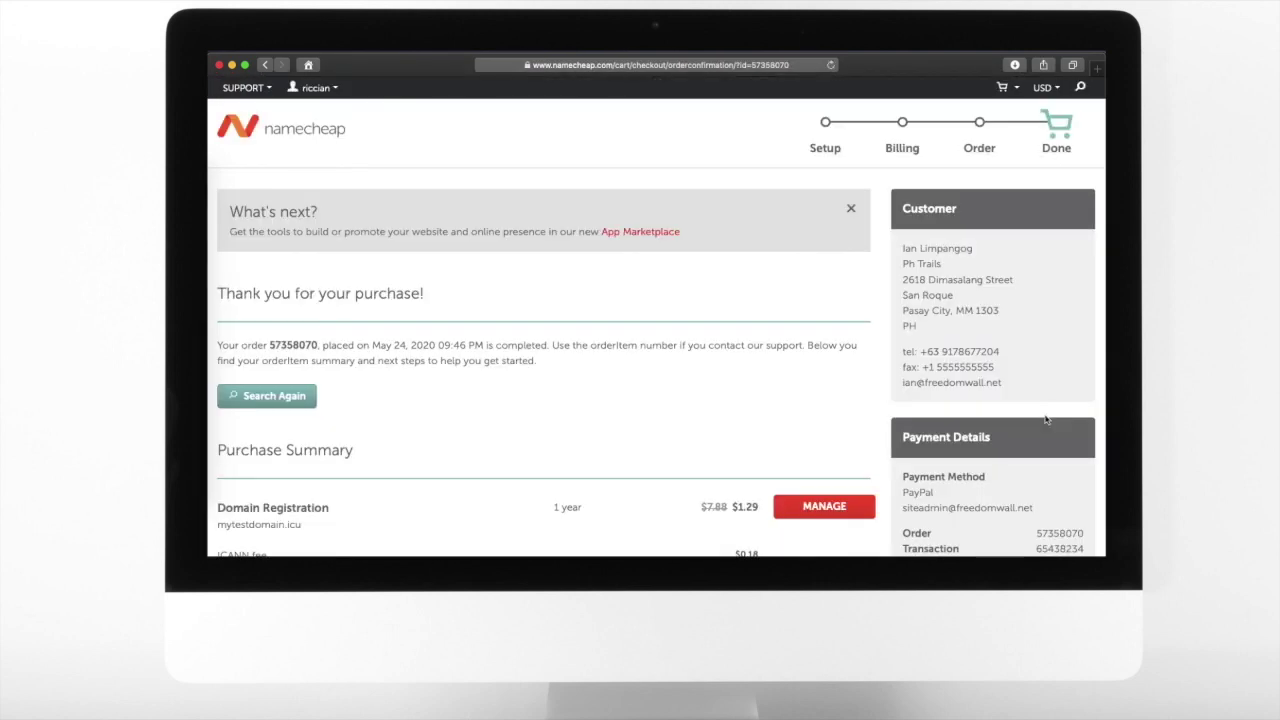
- In a new tab, go to zoho.com and open the Zoho Mail product page
key("super+t")
type("zoho")
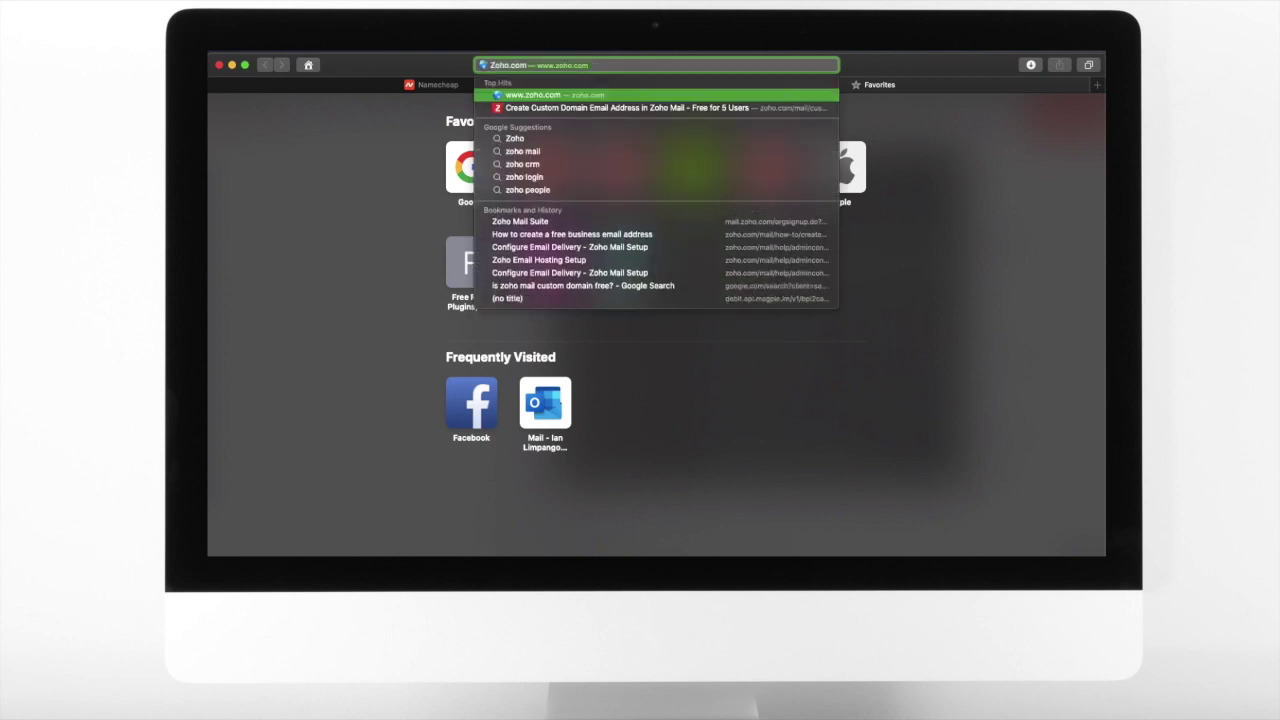
key("Return")
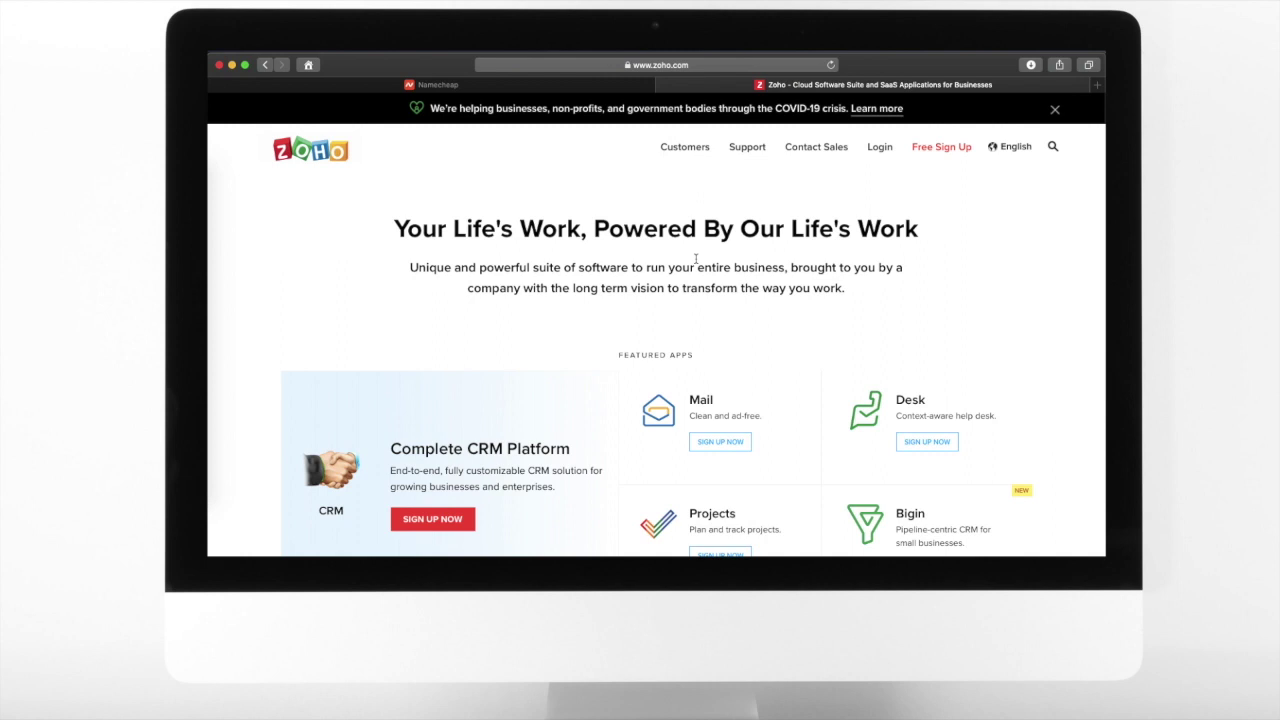
scroll(696, 260, "down", 9)
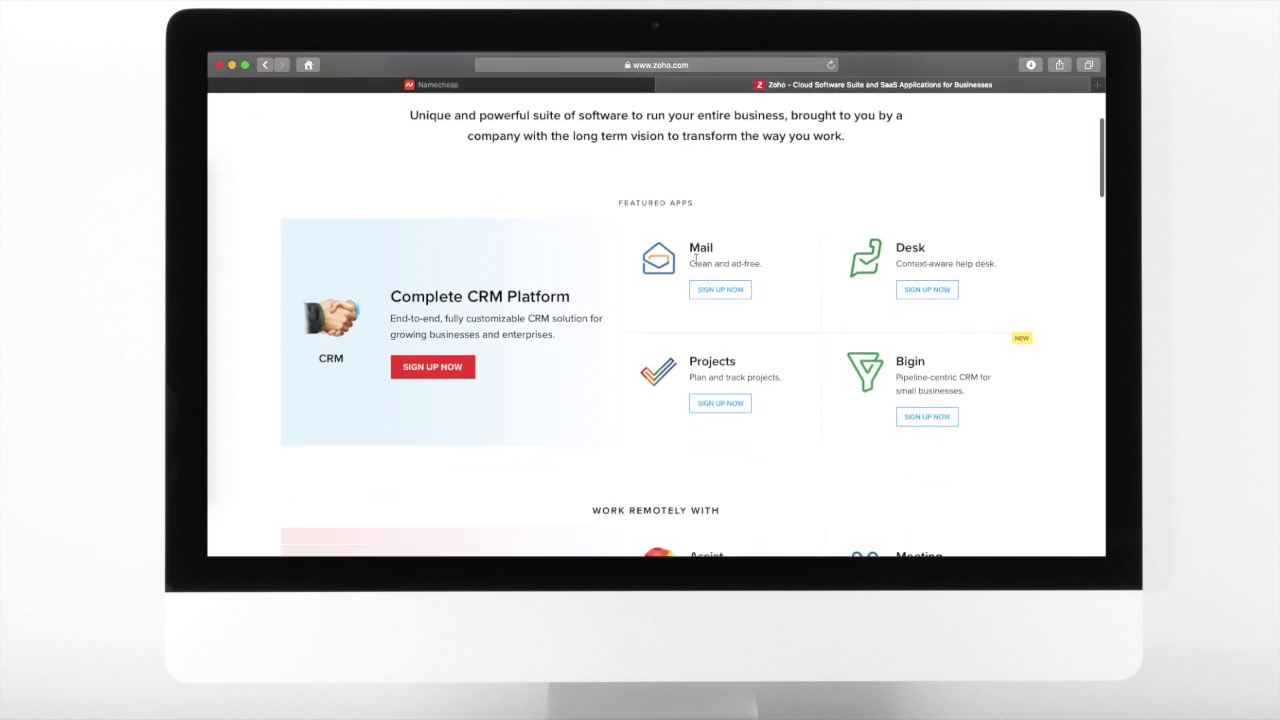
scroll(696, 262, "down", 10)
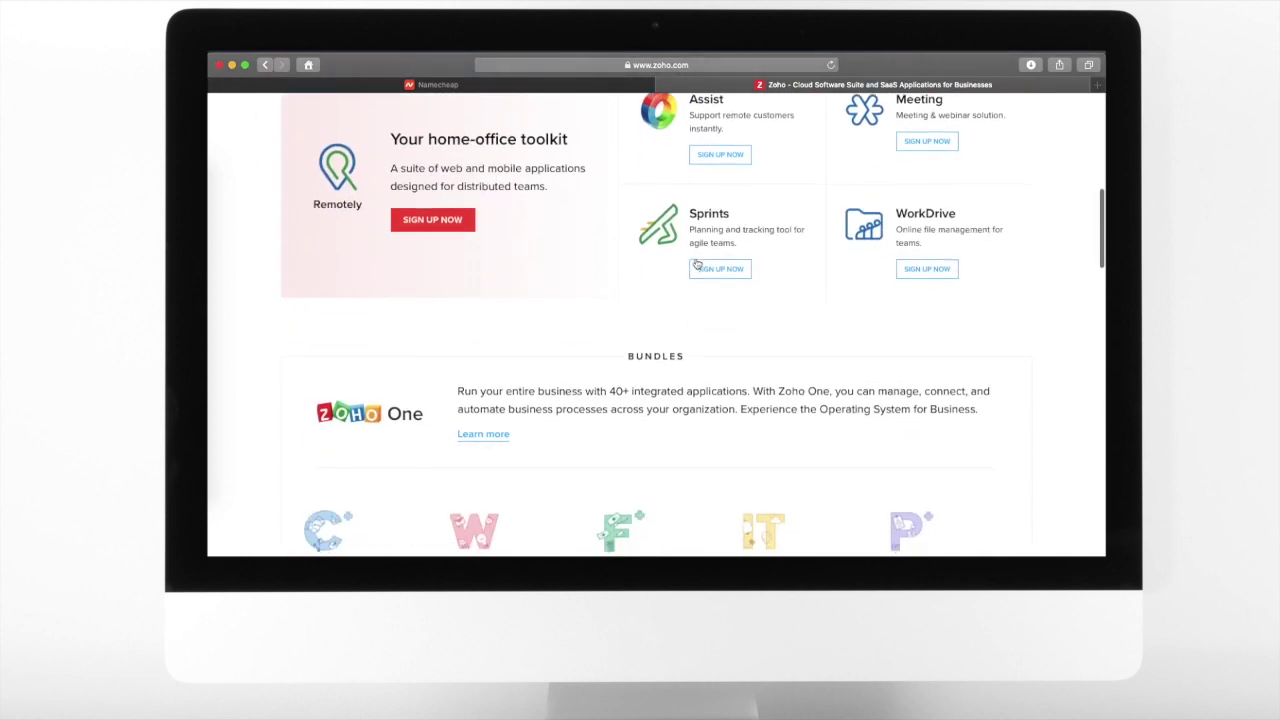
scroll(696, 262, "up", 4)
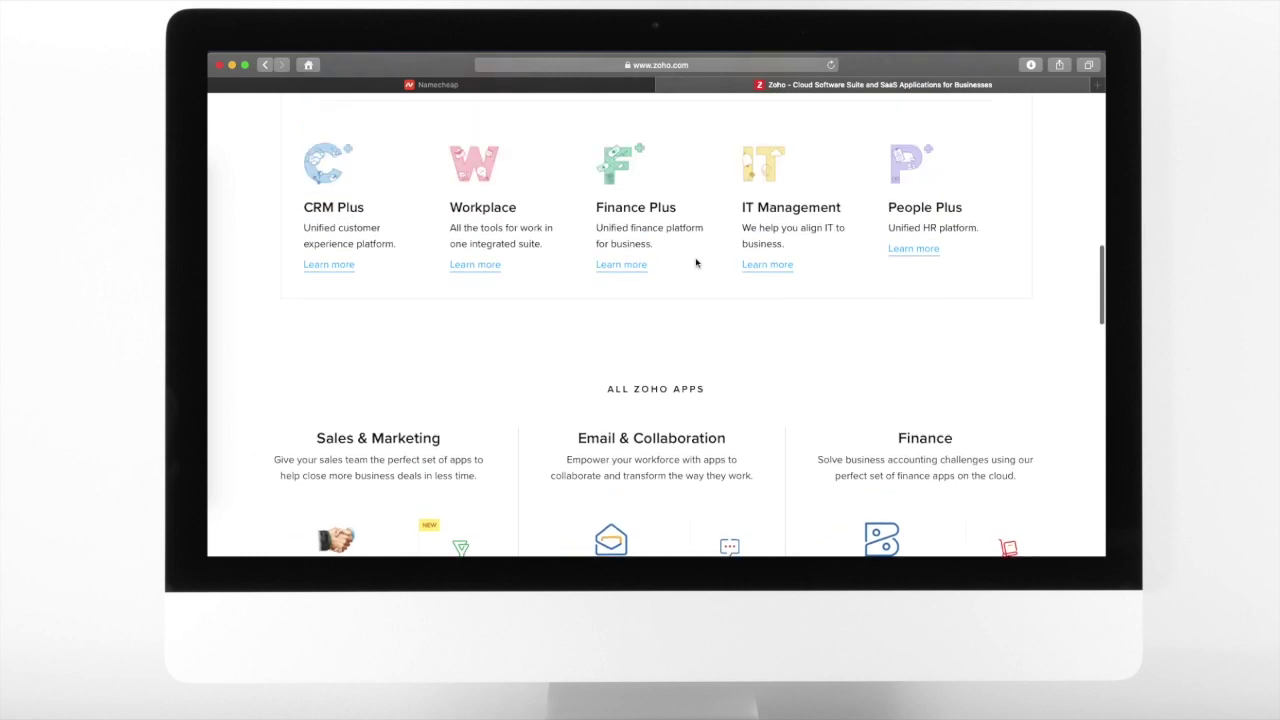
scroll(696, 262, "up", 15)
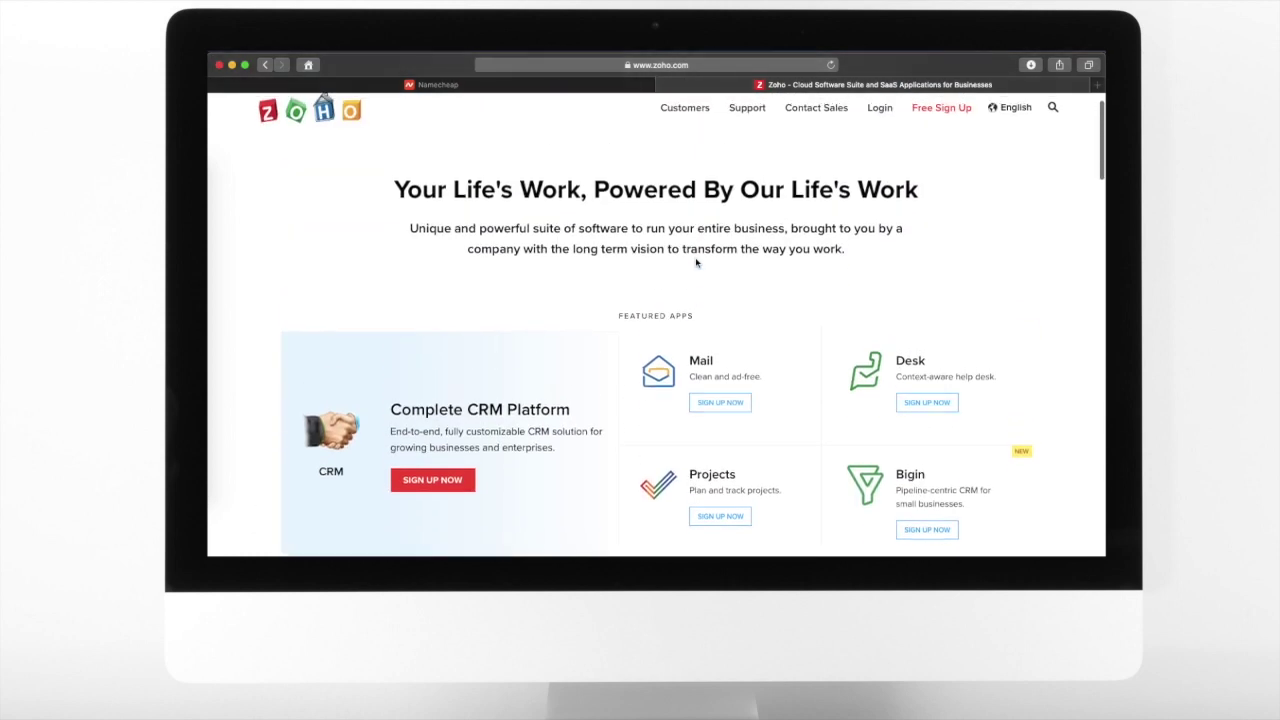
left_click(730, 412)
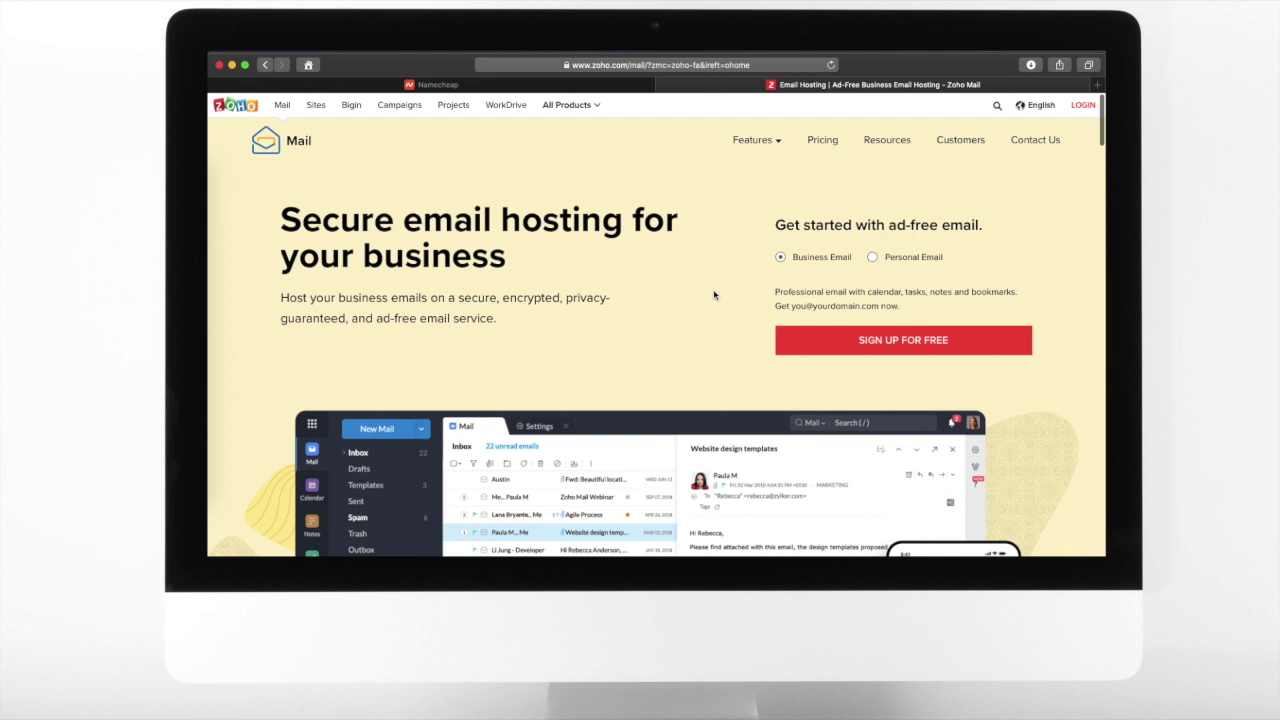
- On the Zoho Mail pricing page, choose Sign Up Now under the Forever Free Plan
left_click(899, 341)
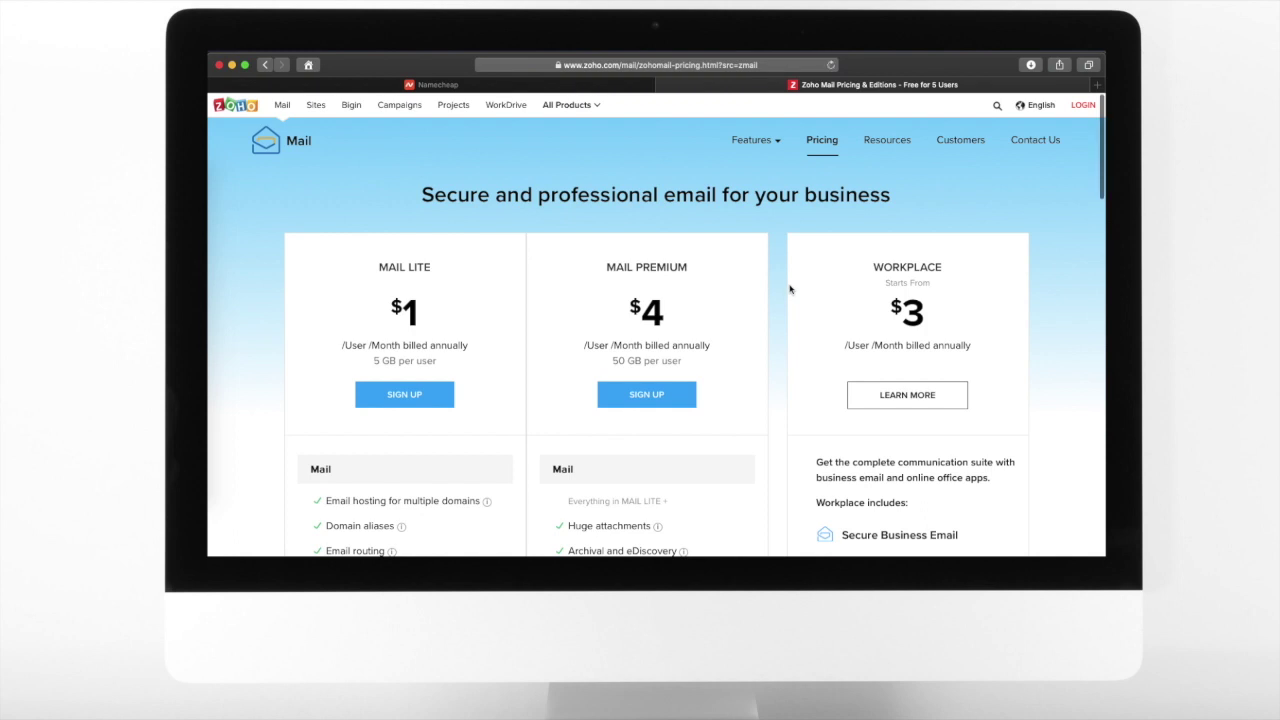
scroll(790, 290, "down", 3)
scroll(790, 290, "down", 10)
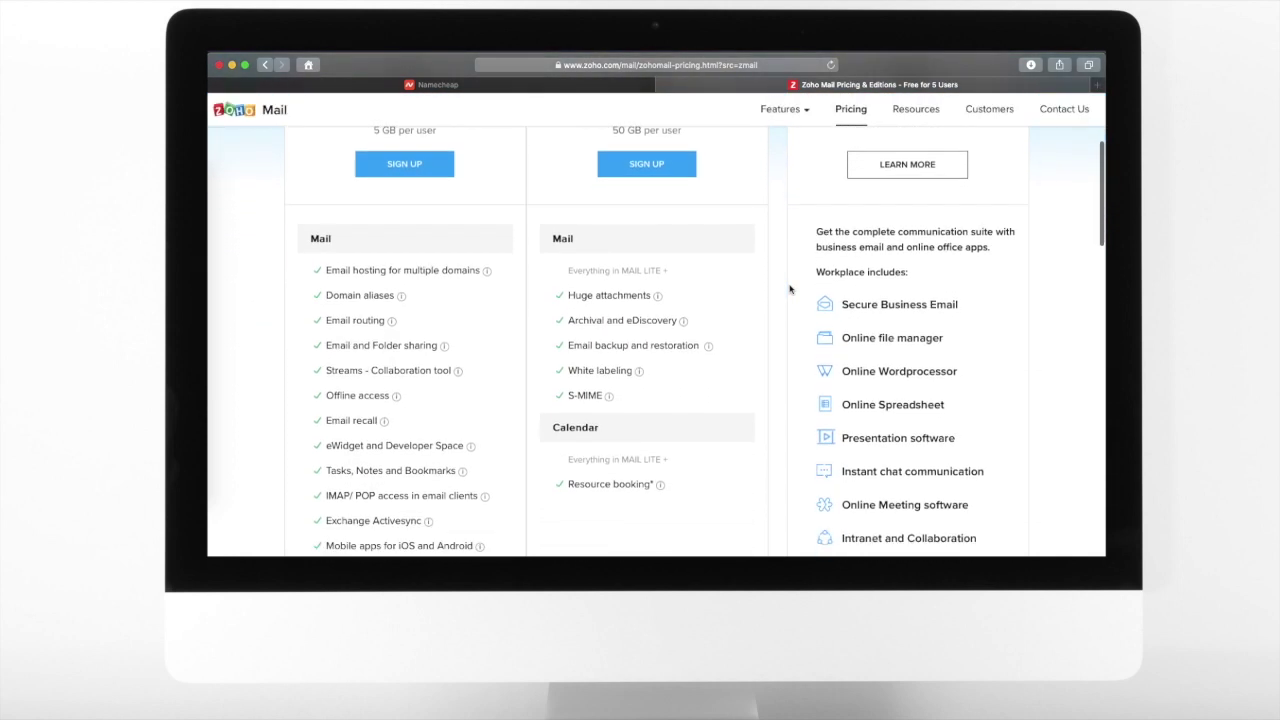
scroll(790, 290, "down", 1)
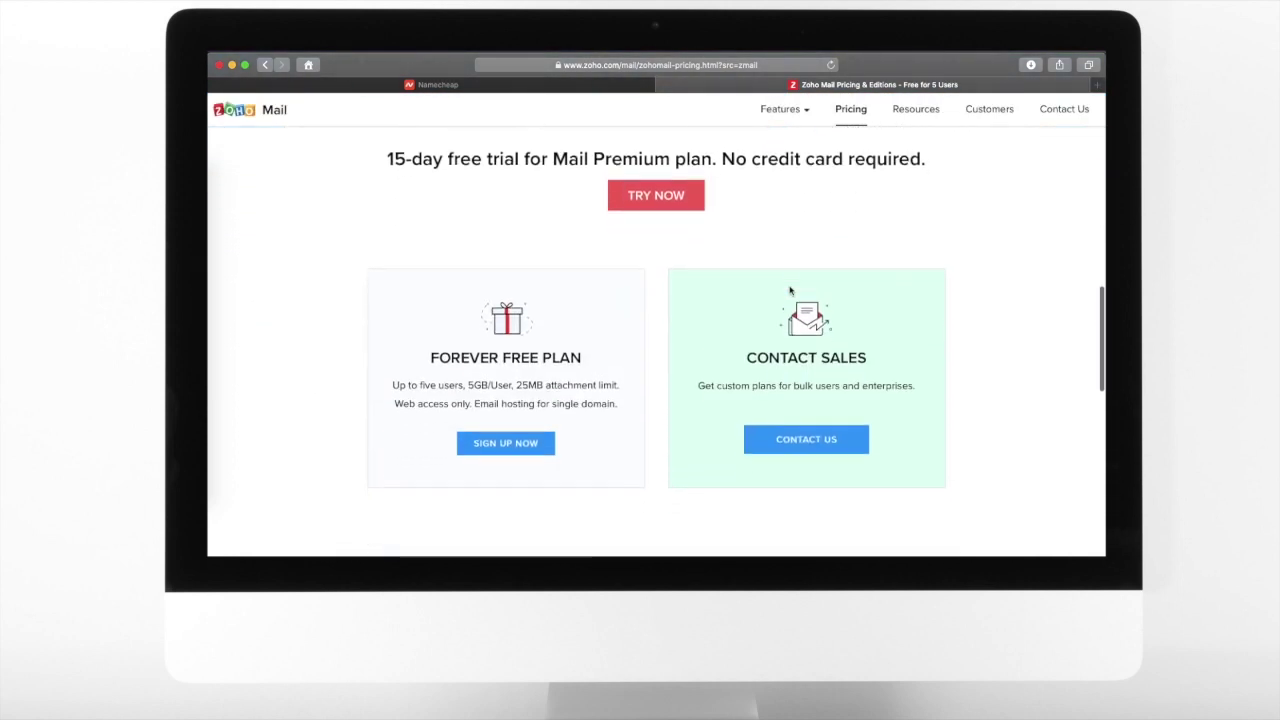
left_click(543, 453)
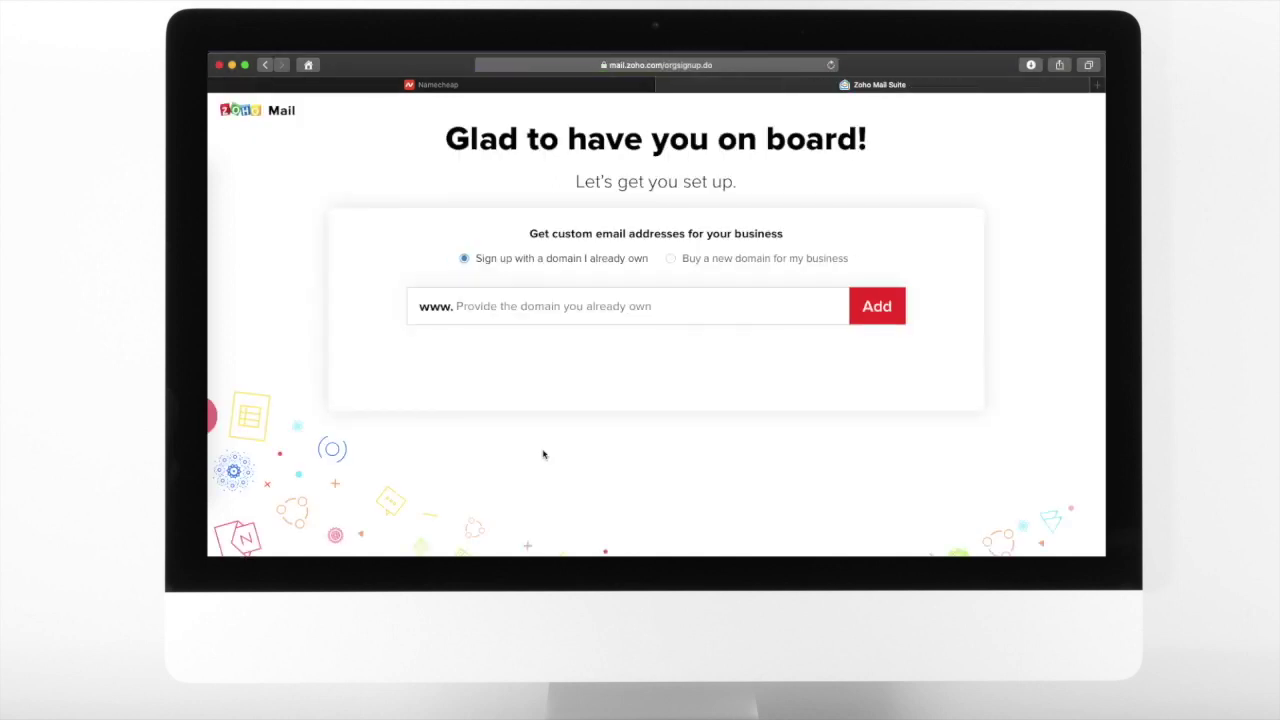
- Copy mytestdomain.icu from the Namecheap confirmation and submit it as the owned domain in Zoho
left_click(474, 88)
scroll(464, 361, "down", 5)
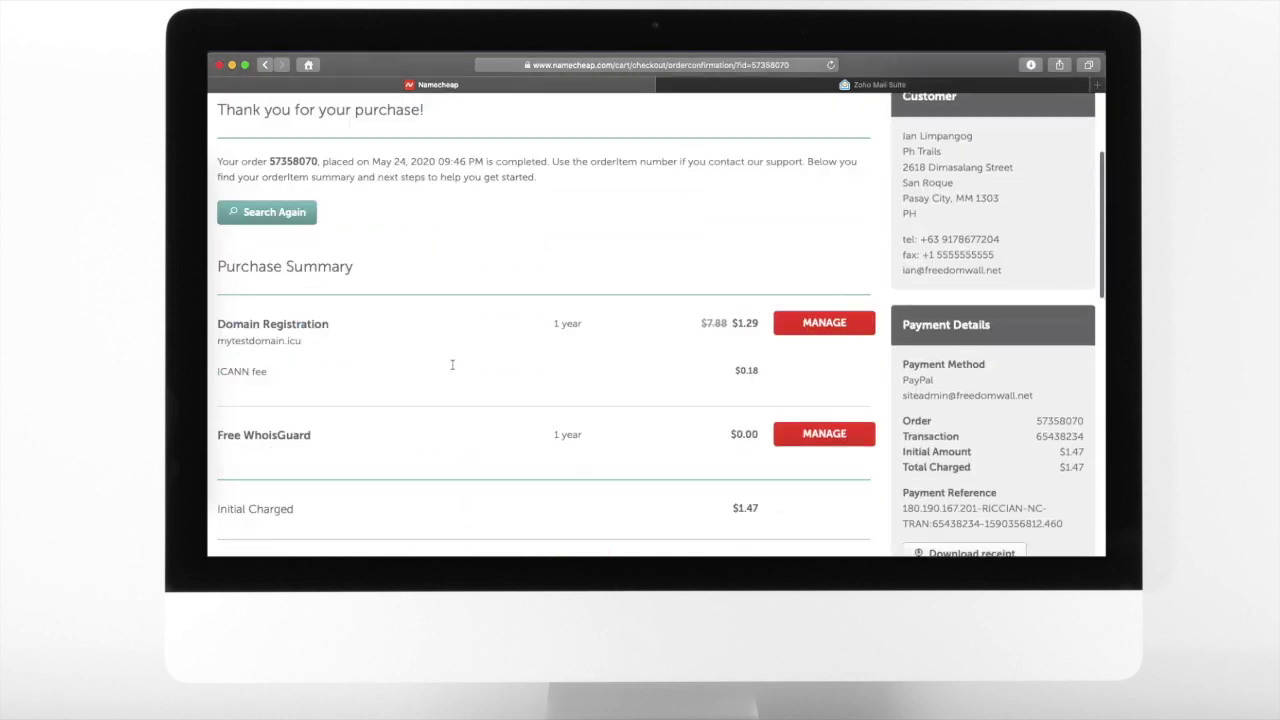
left_click_drag(302, 270, 211, 279)
key("super+c")
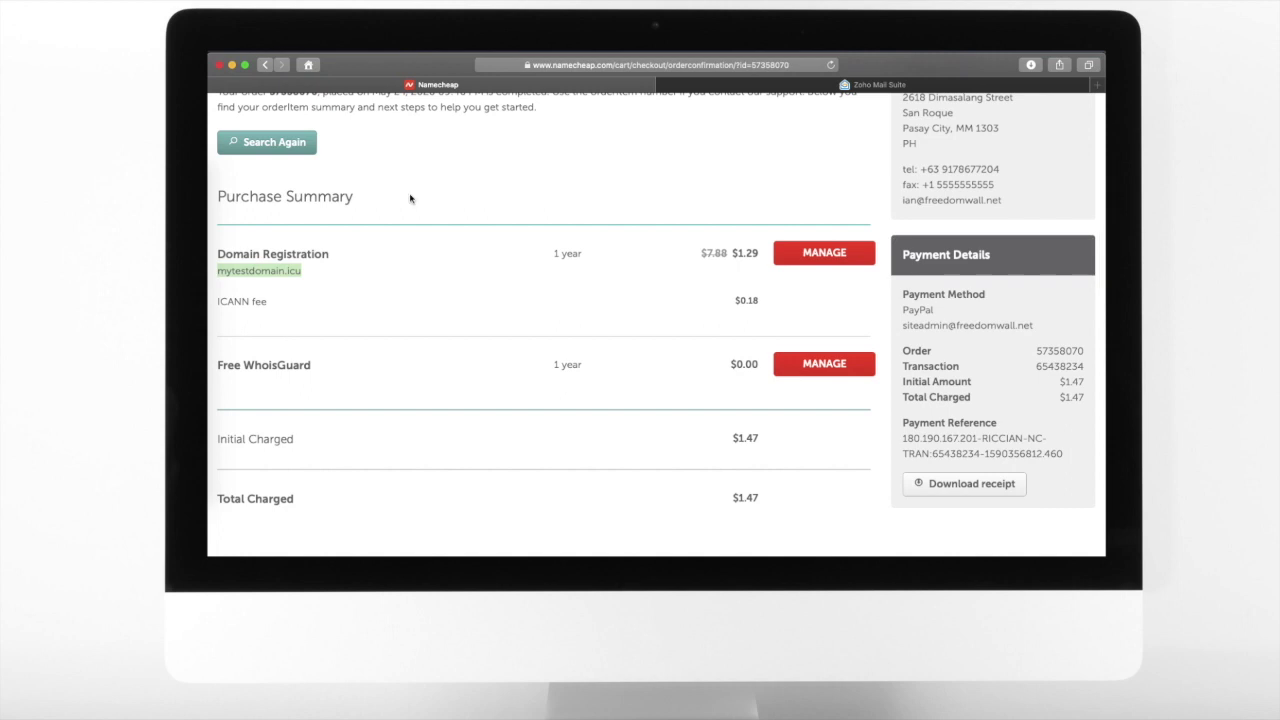
left_click(807, 83)
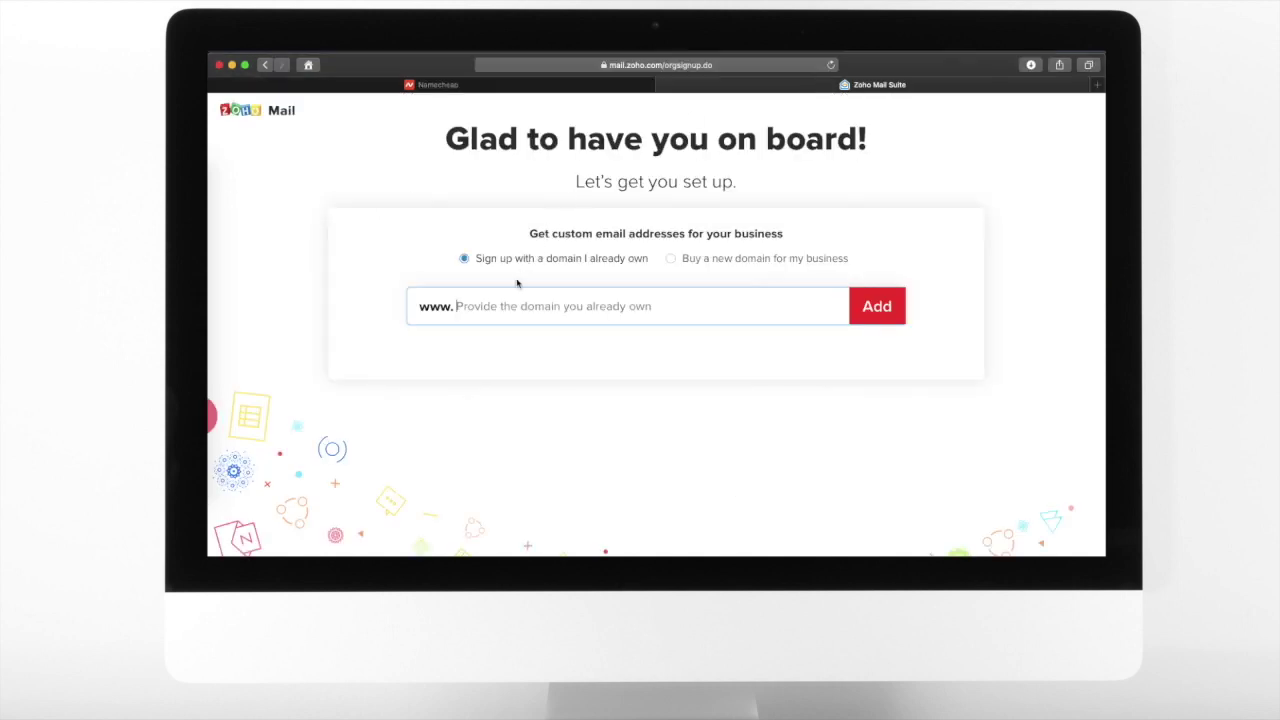
key("super+v")
left_click(875, 316)
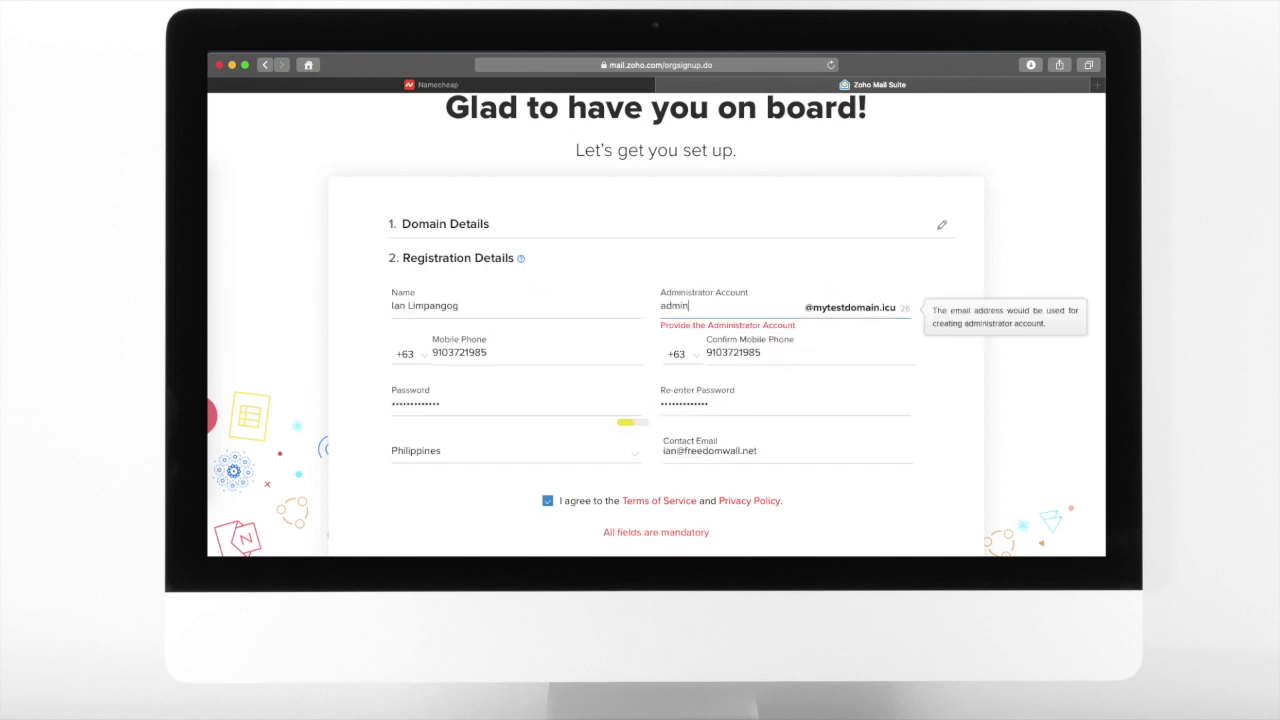
- Fill in the remaining registration details, confirming the password and the contact email
left_click(771, 405)
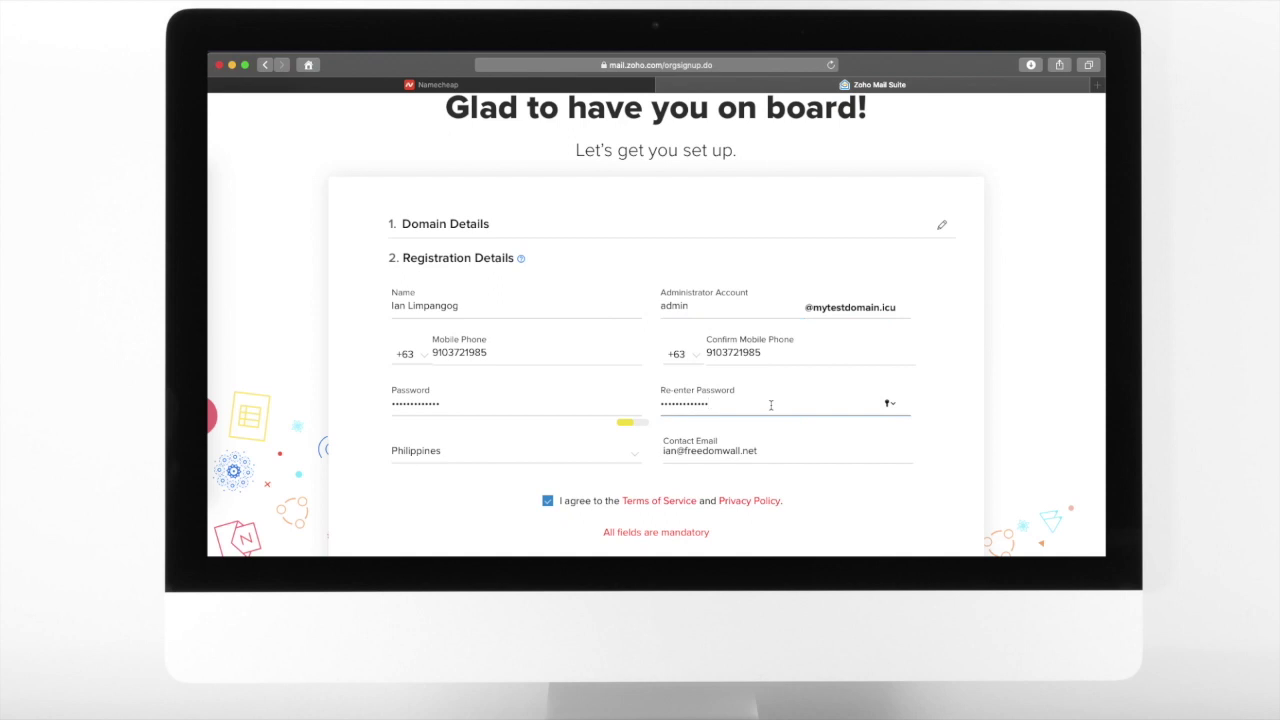
left_click(784, 447)
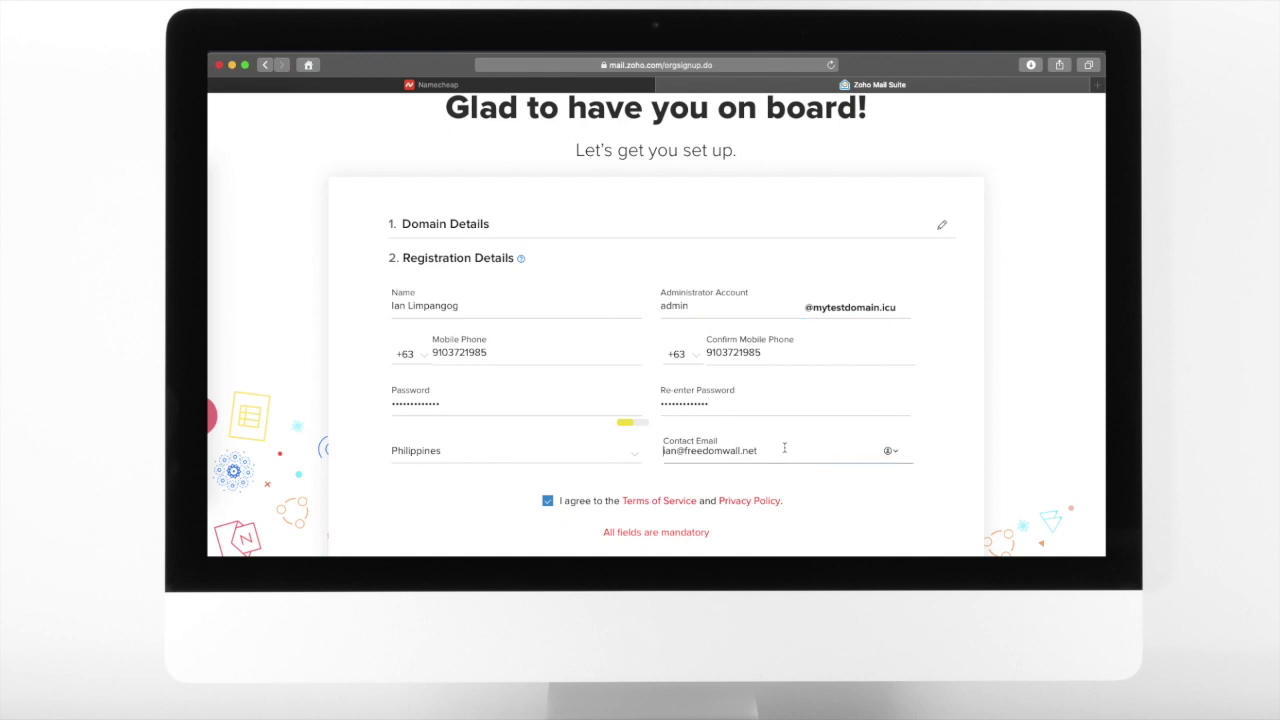
left_click(799, 531)
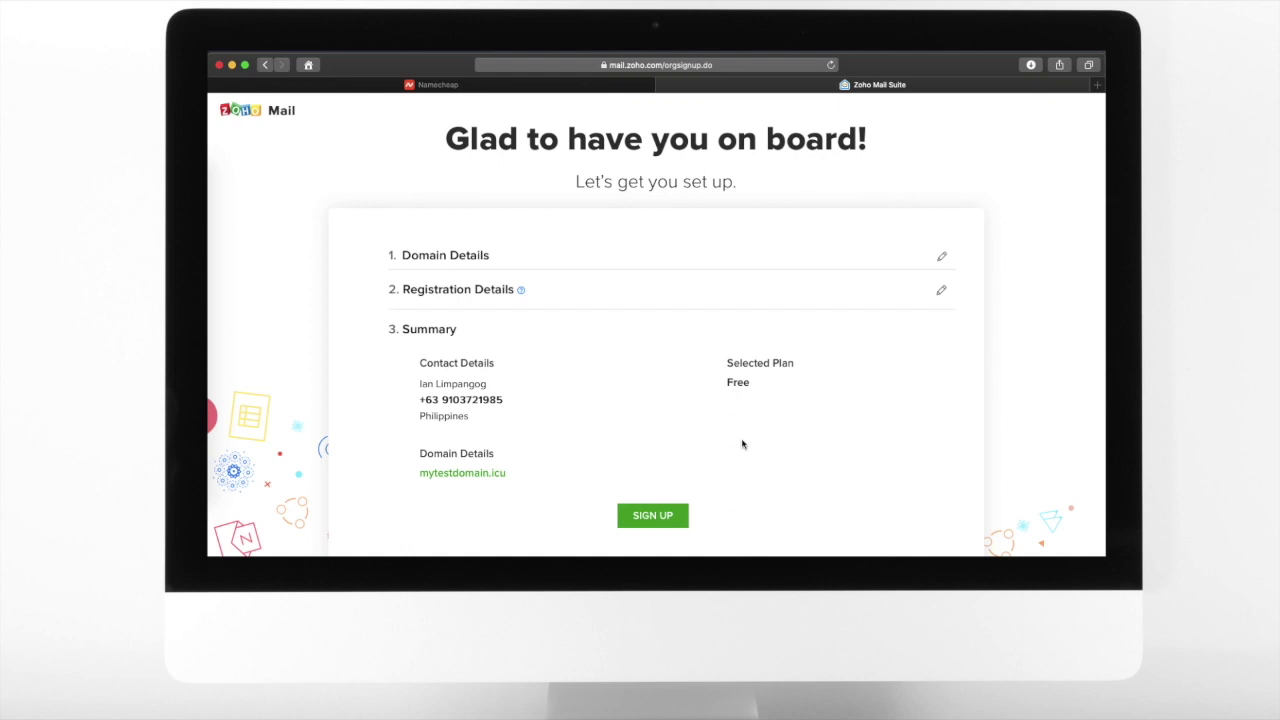
- Submit the signup, save the password, verify the mobile with the SMS code, and defer two-factor setup
left_click(653, 516)
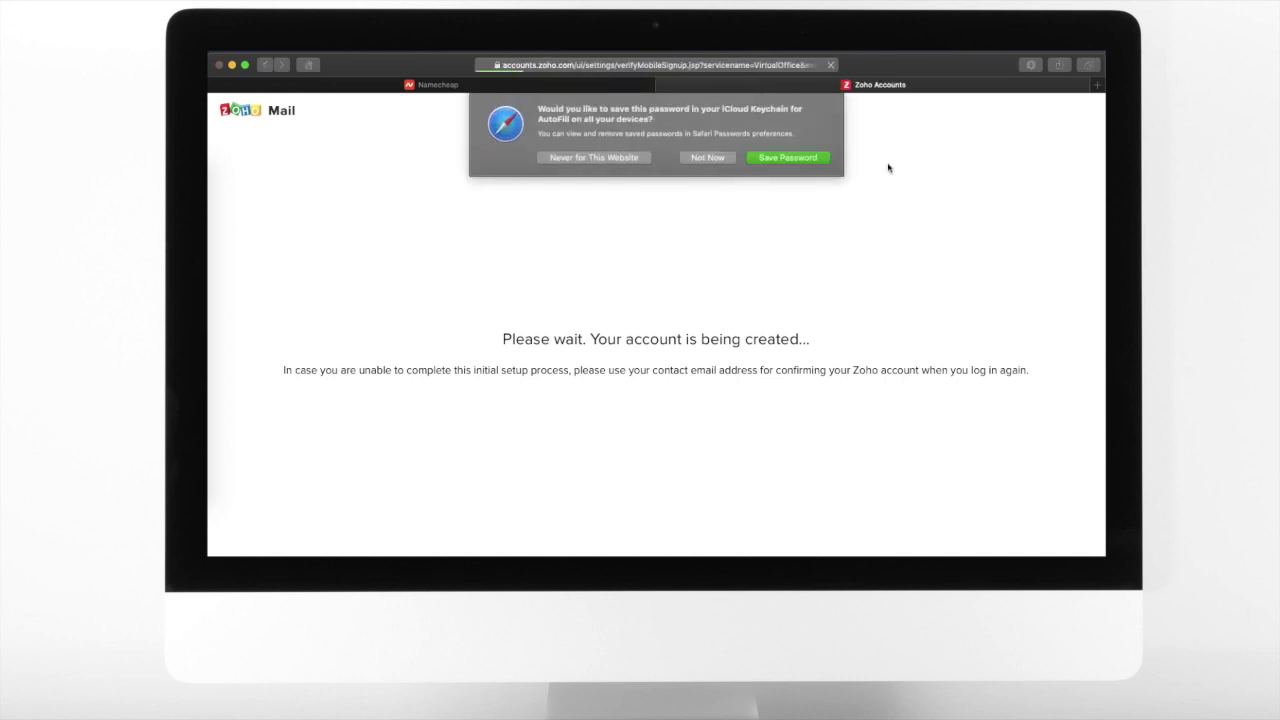
left_click(788, 157)
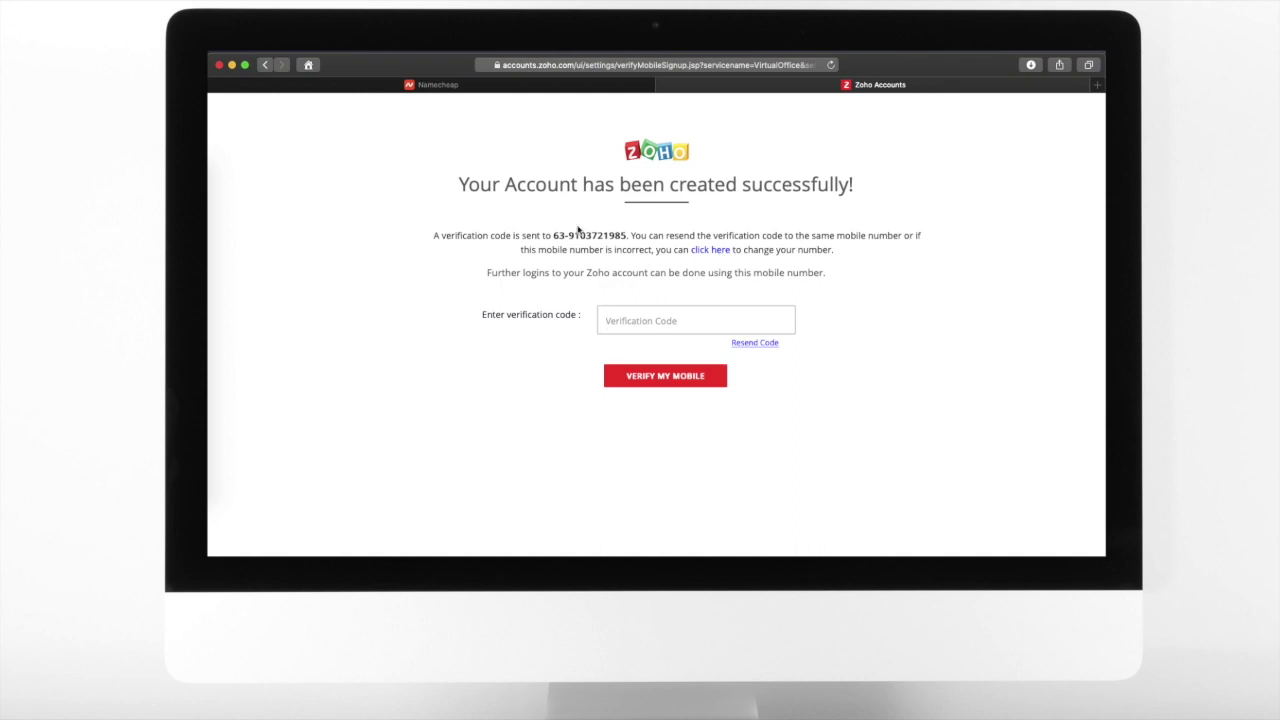
left_click(675, 388)
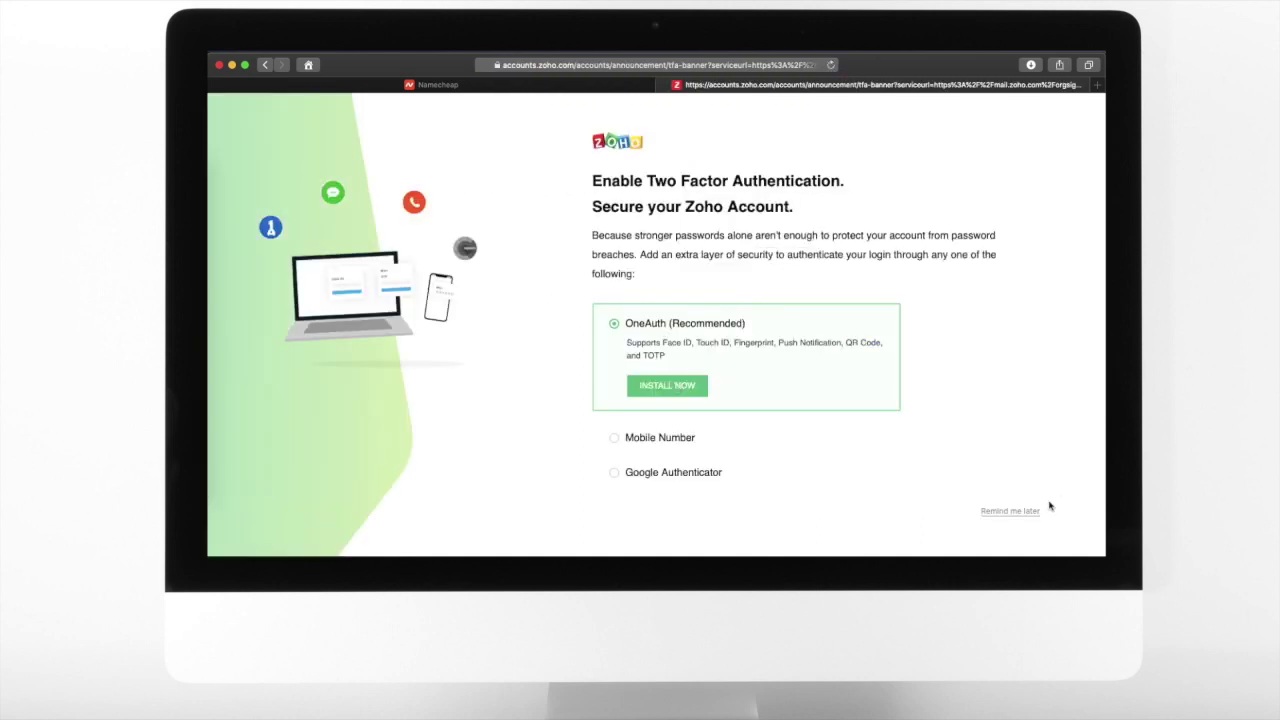
left_click(1011, 512)
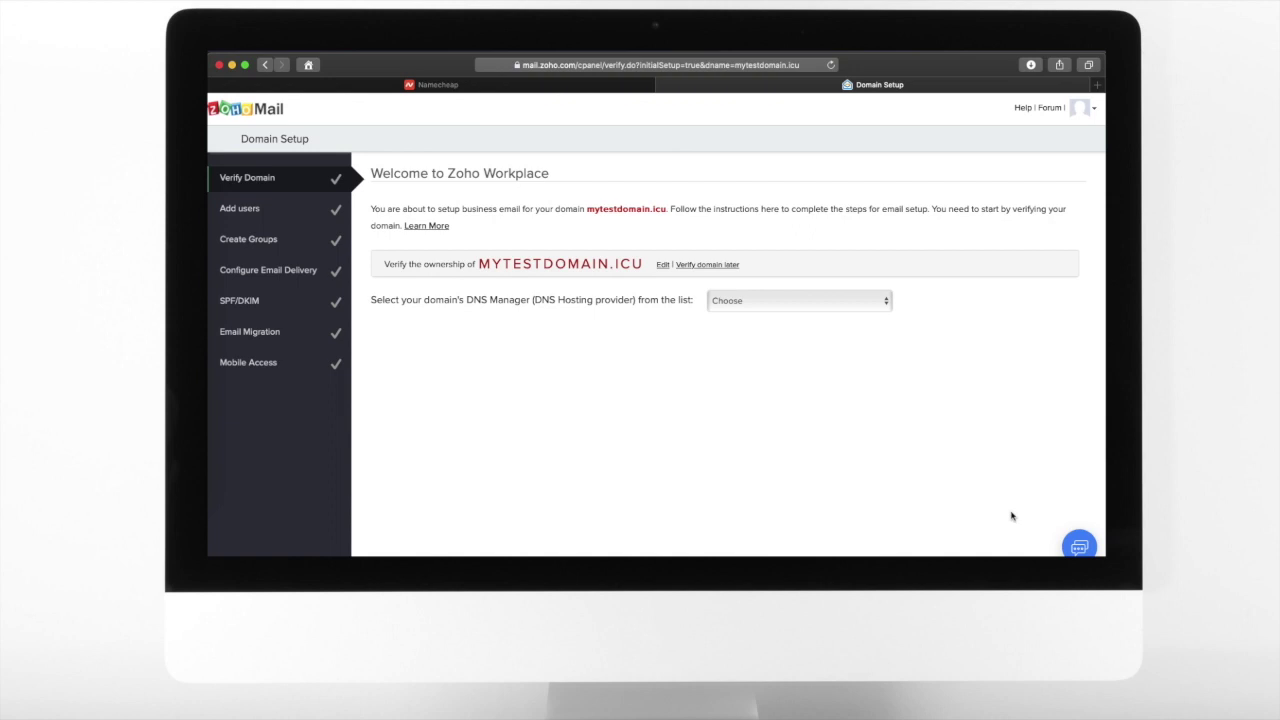
- Pick Name.com from the DNS Manager list and scroll to the TXT method's zoho-verification value
left_click(770, 302)
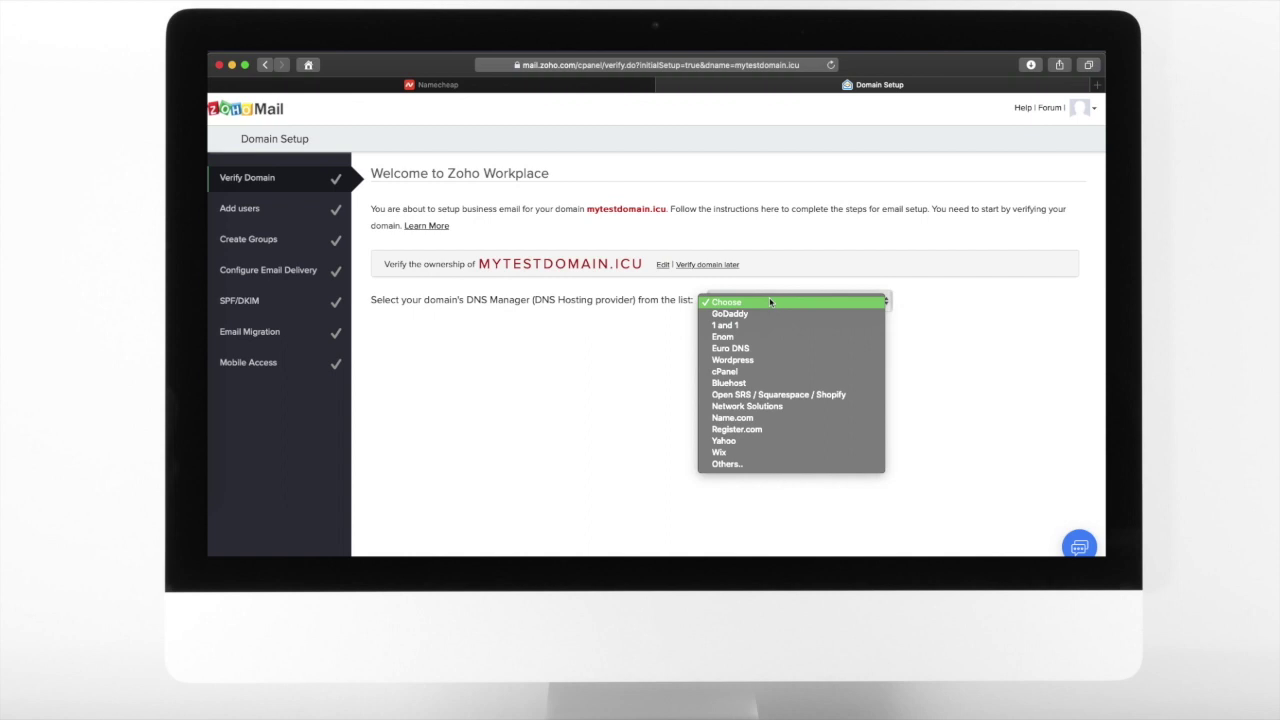
left_click(719, 419)
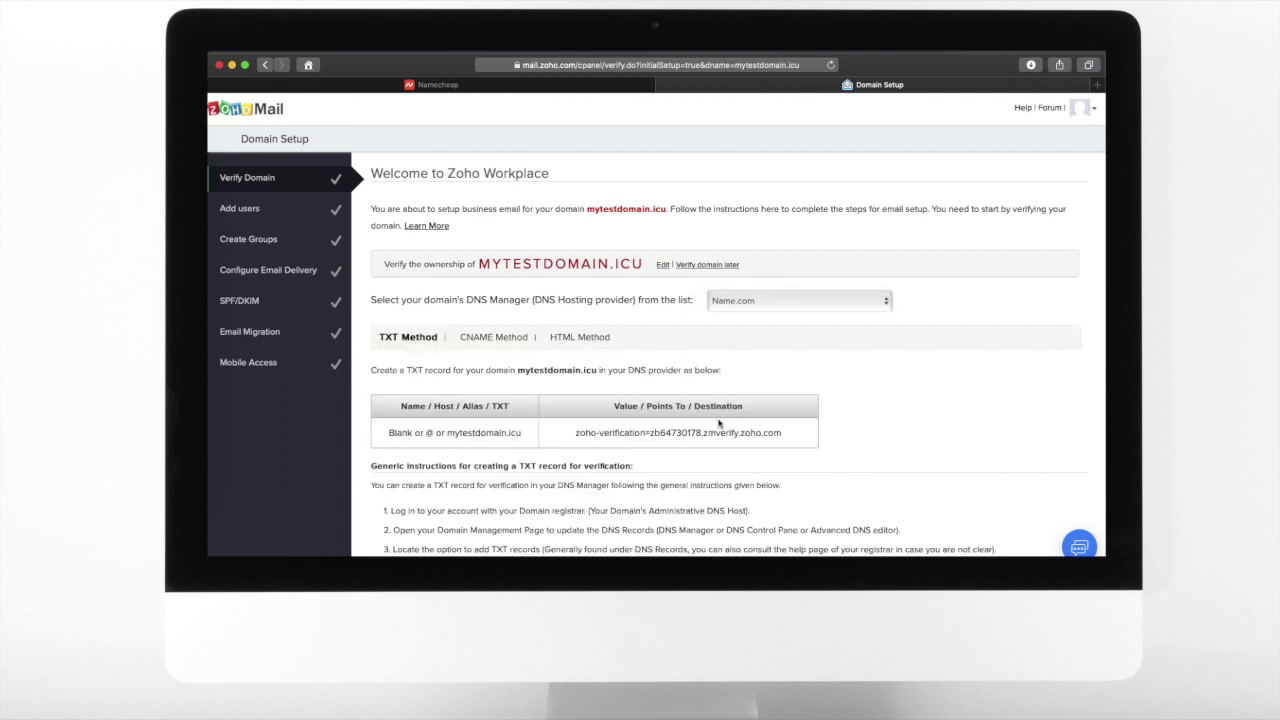
scroll(719, 425, "down", 3)
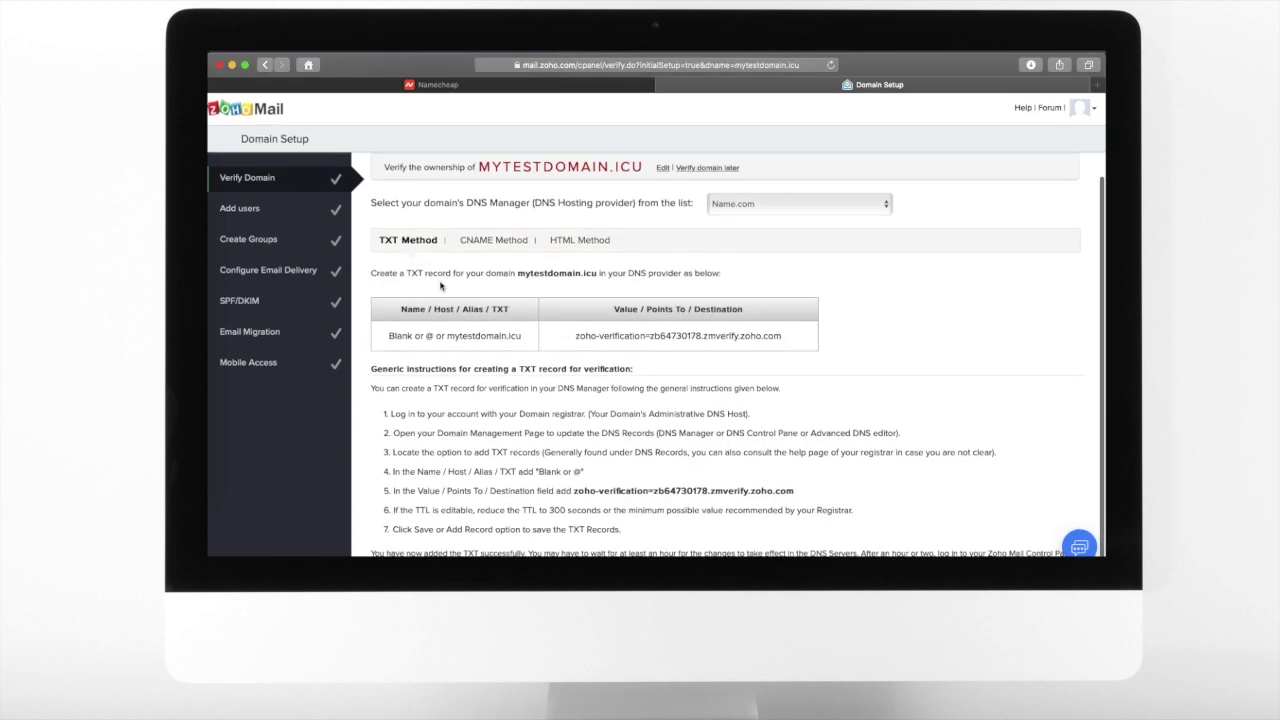
- In Namecheap Advanced DNS, add a new TXT record with host mytestdomain.icu
left_click(378, 86)
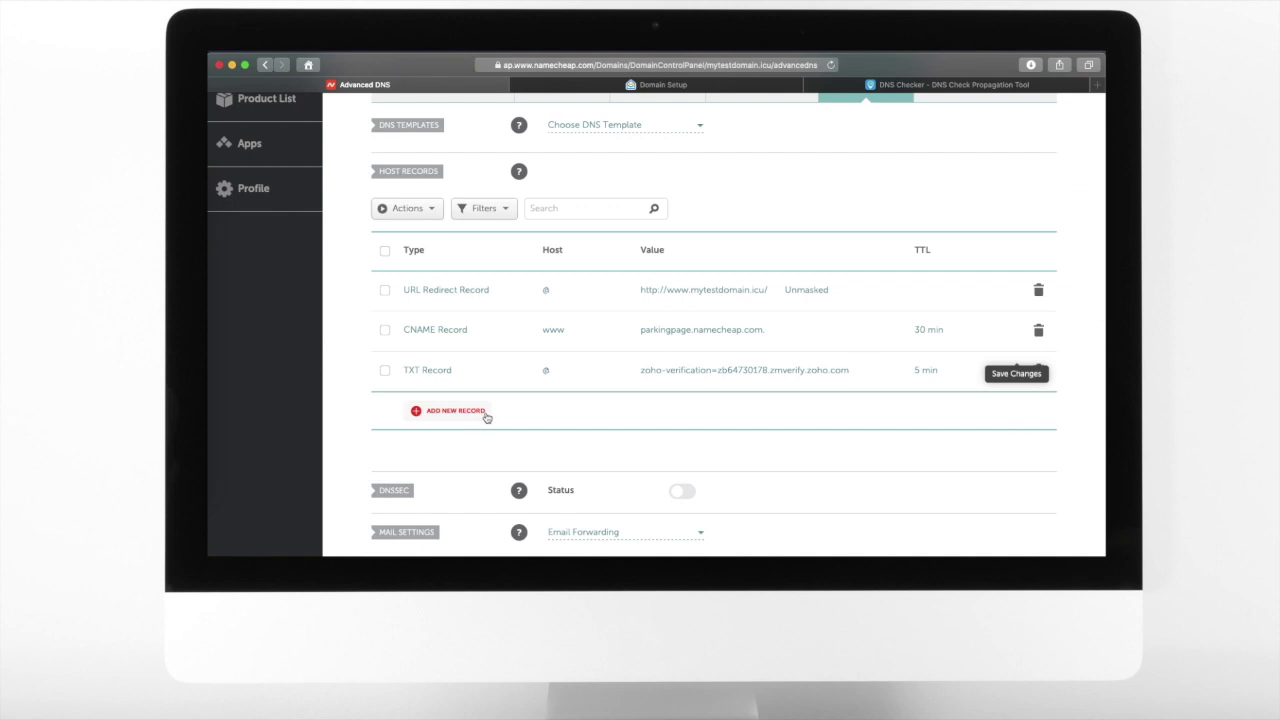
left_click(486, 417)
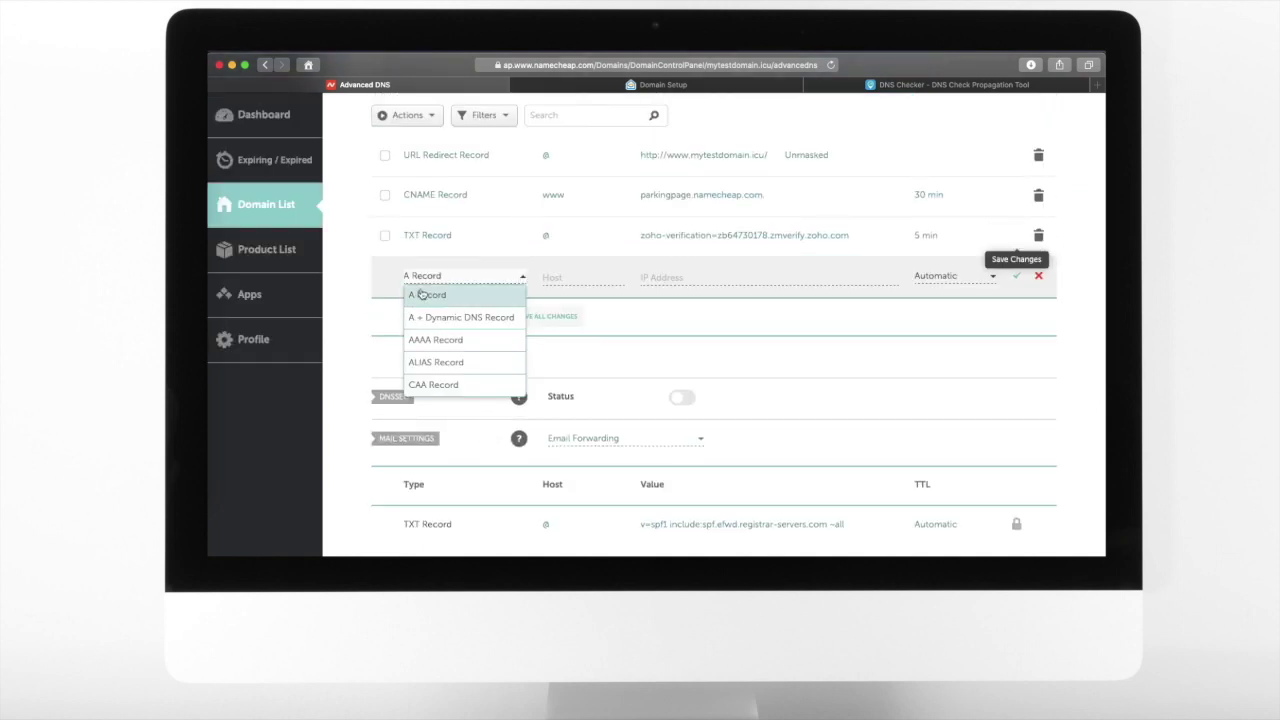
scroll(511, 300, "down", 5)
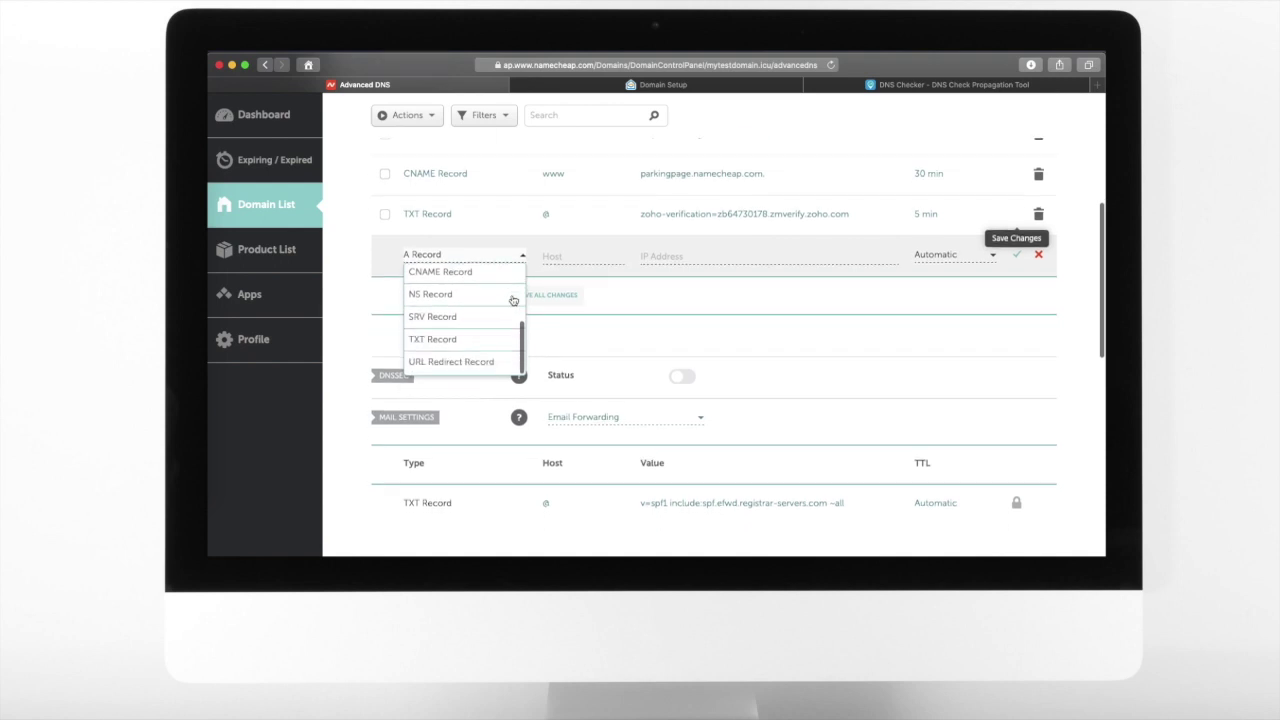
left_click(507, 314)
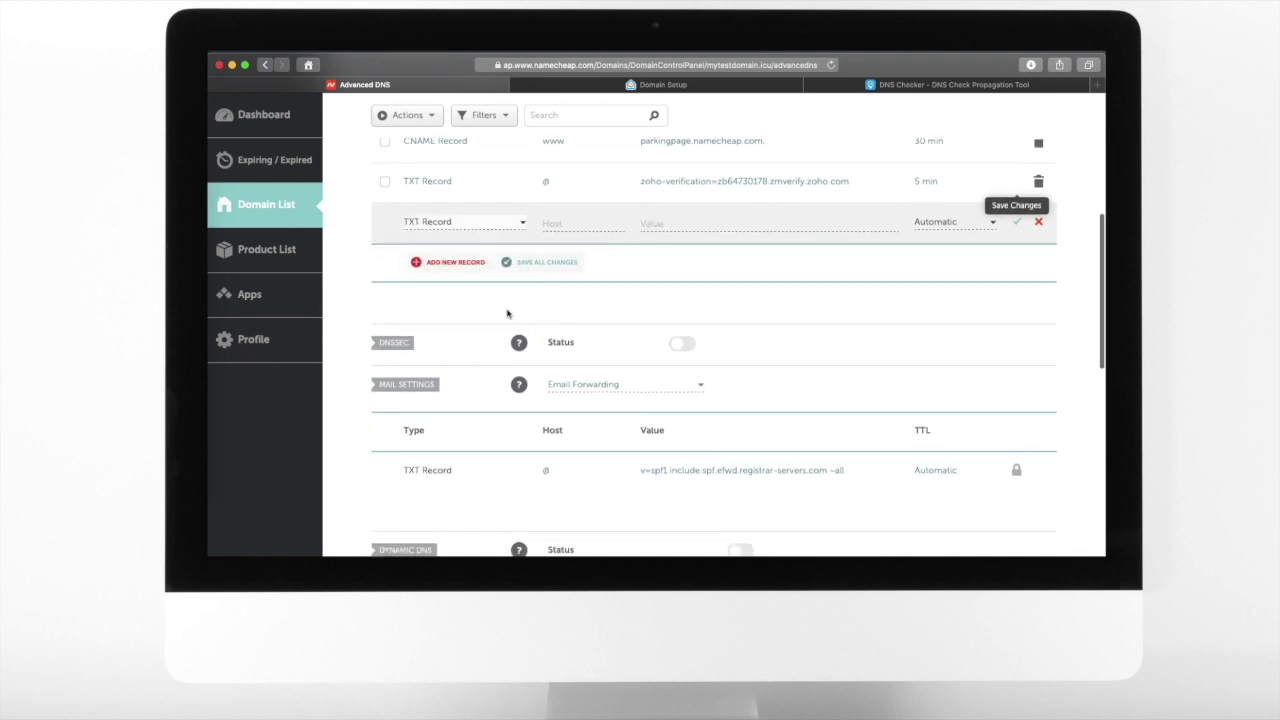
left_click(585, 225)
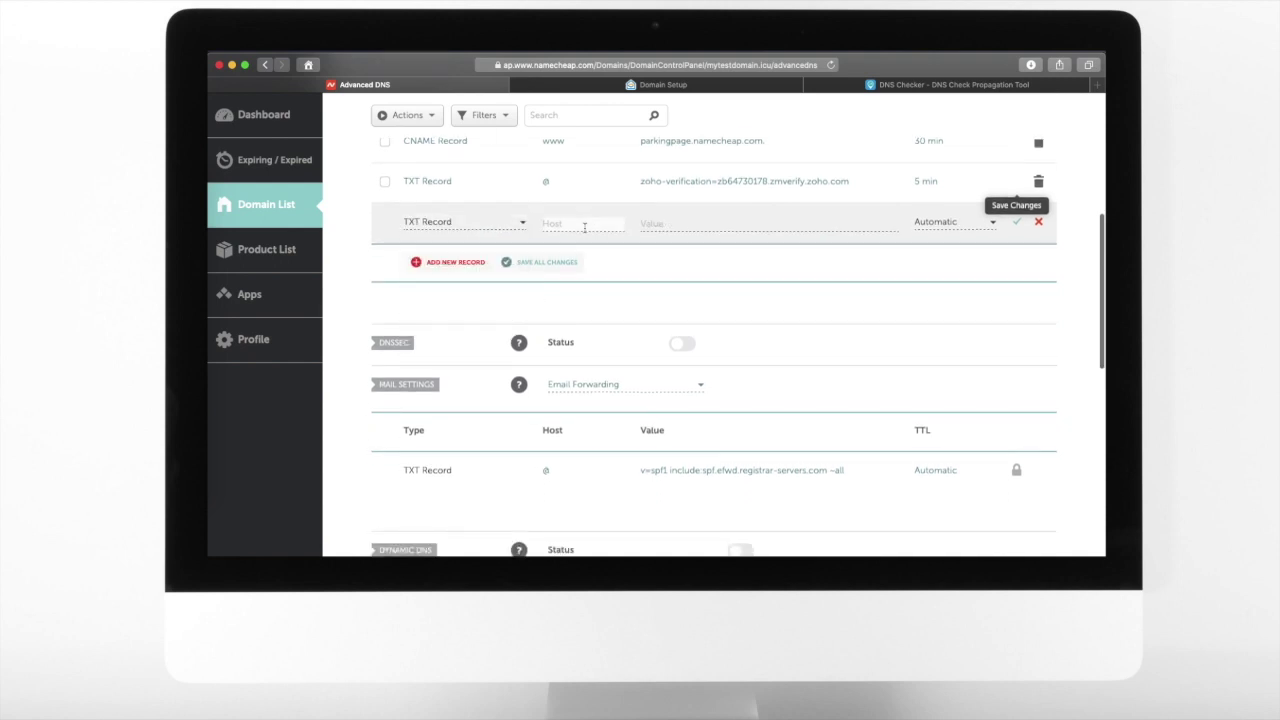
scroll(585, 227, "up", 3)
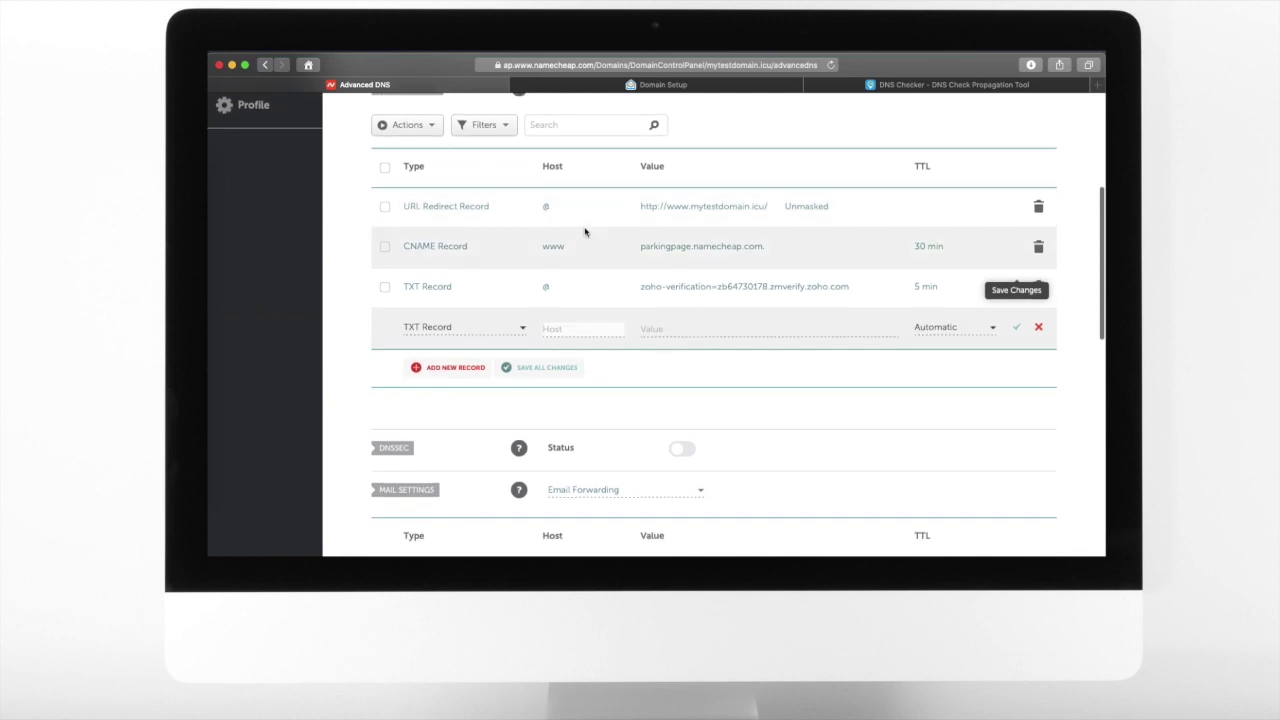
type("my")
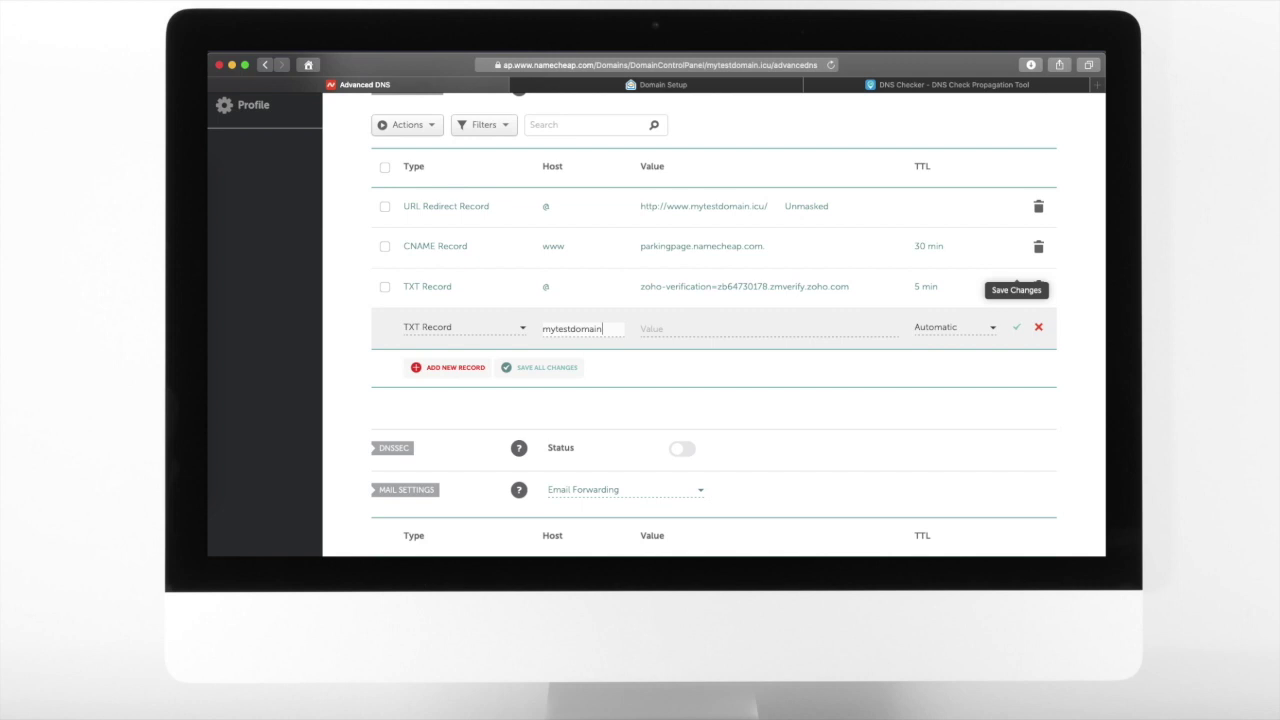
type("testdomain.icu")
- Paste Zoho's zoho-verification value into the TXT record, set TTL to 5 min, and save it
left_click(723, 328)
left_click(744, 89)
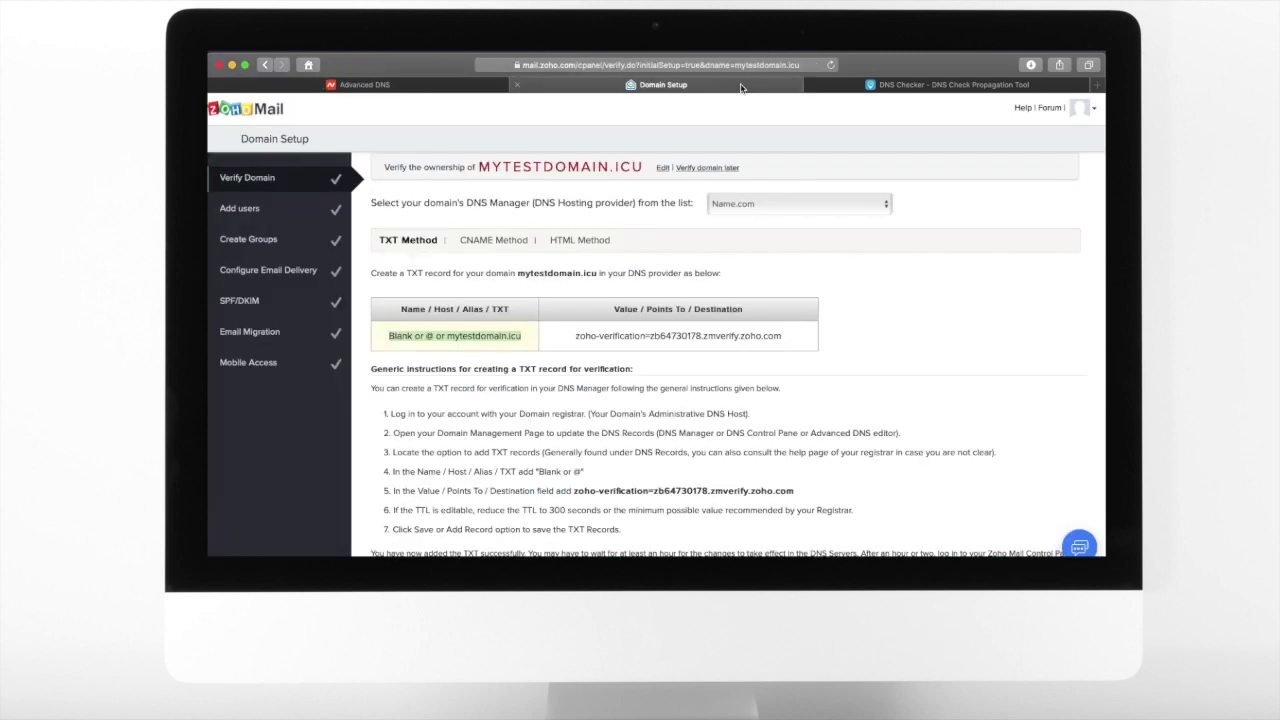
left_click_drag(784, 337, 574, 335)
key("super+c")
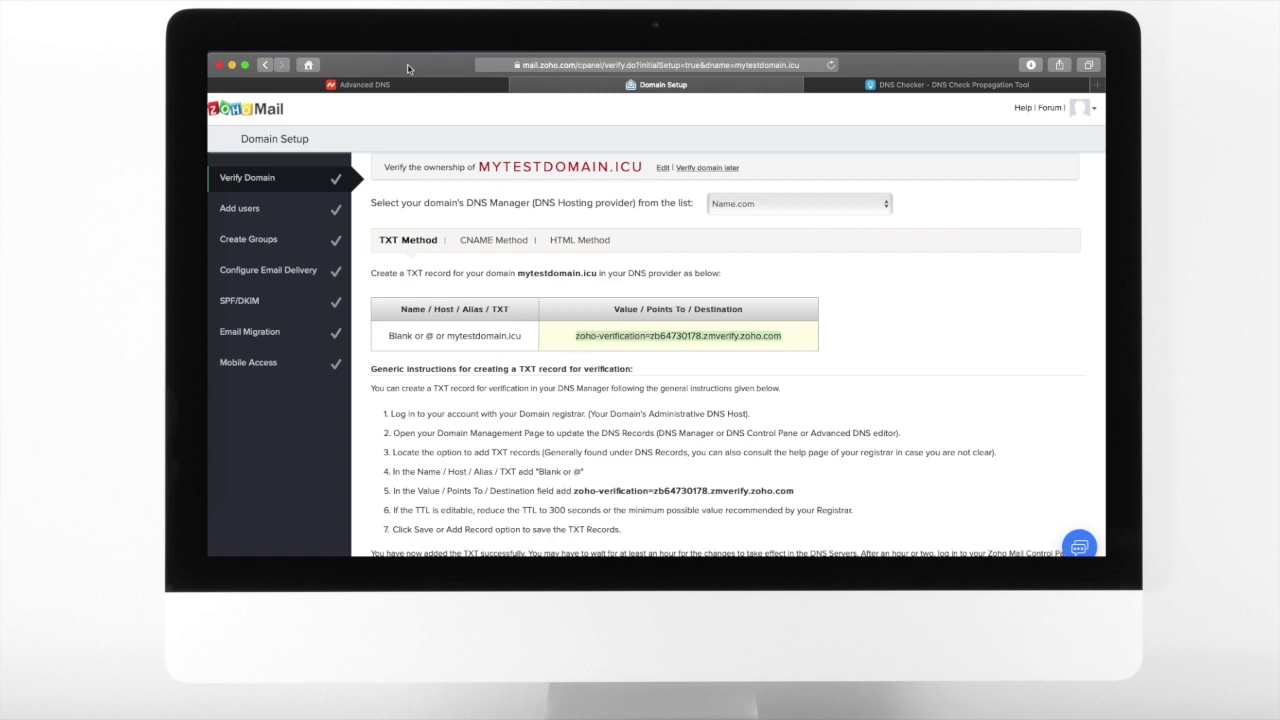
left_click(400, 88)
key("super+v")
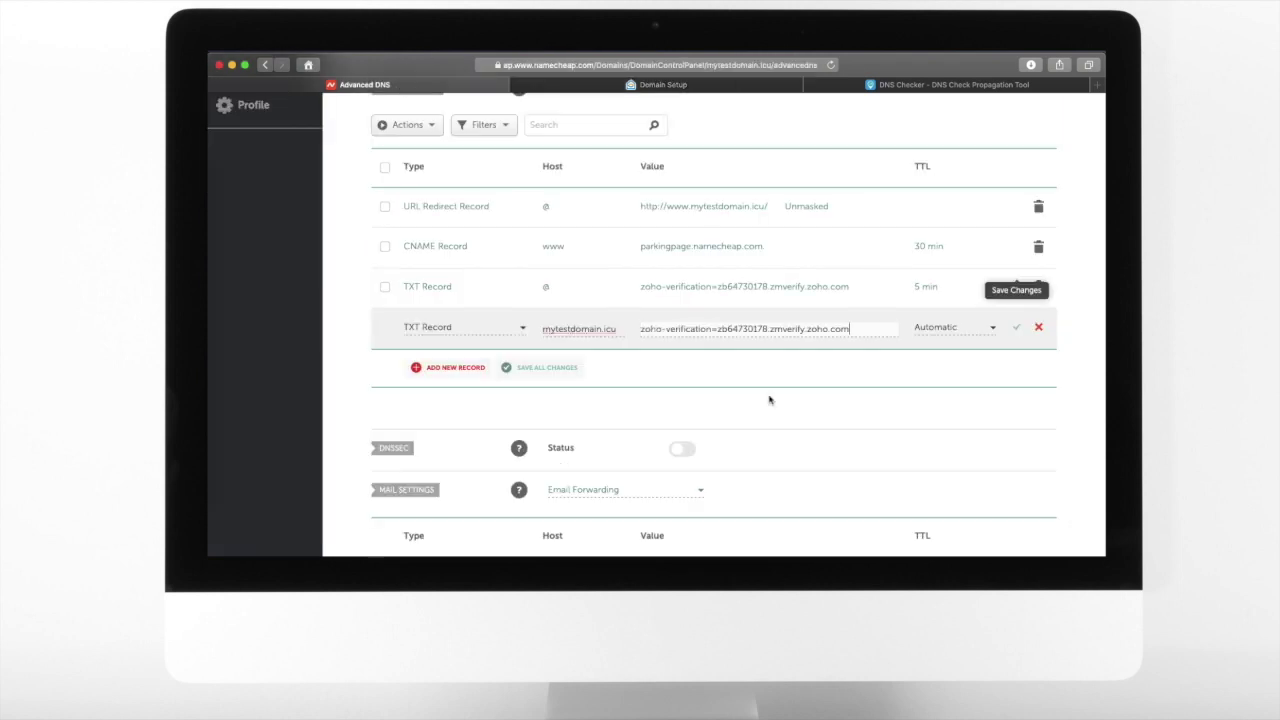
left_click(989, 331)
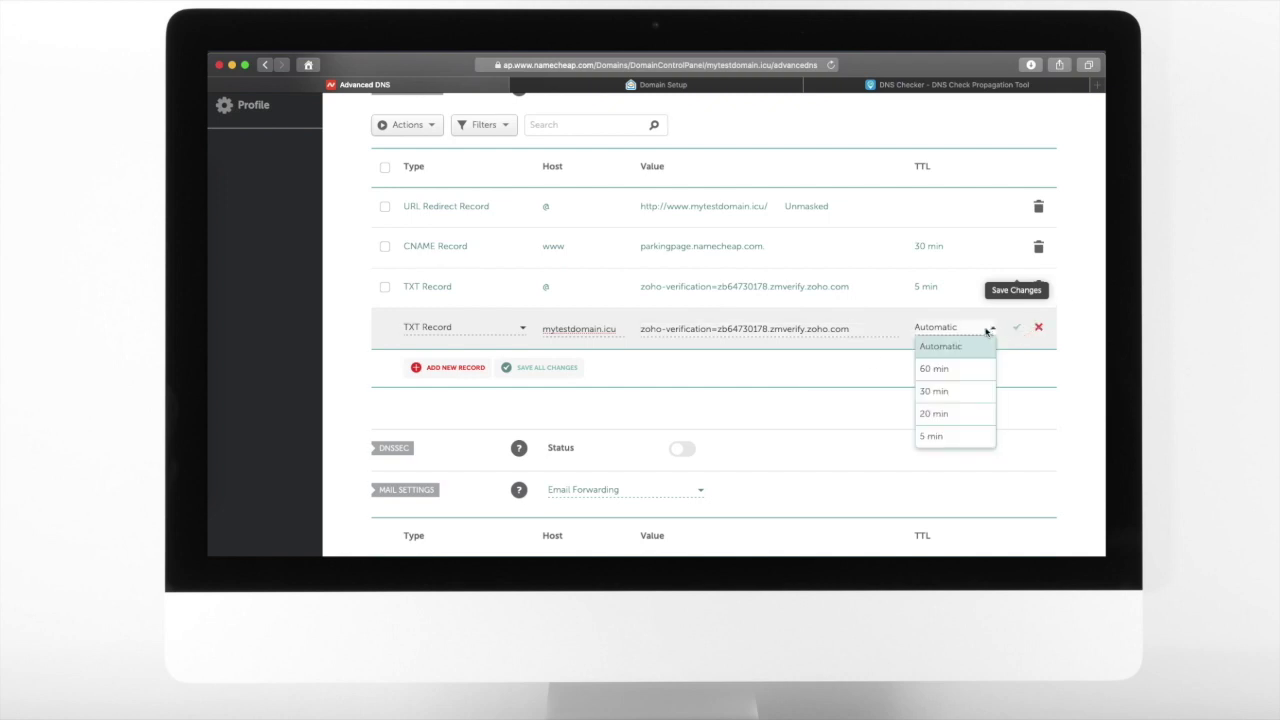
left_click(946, 428)
left_click(1017, 328)
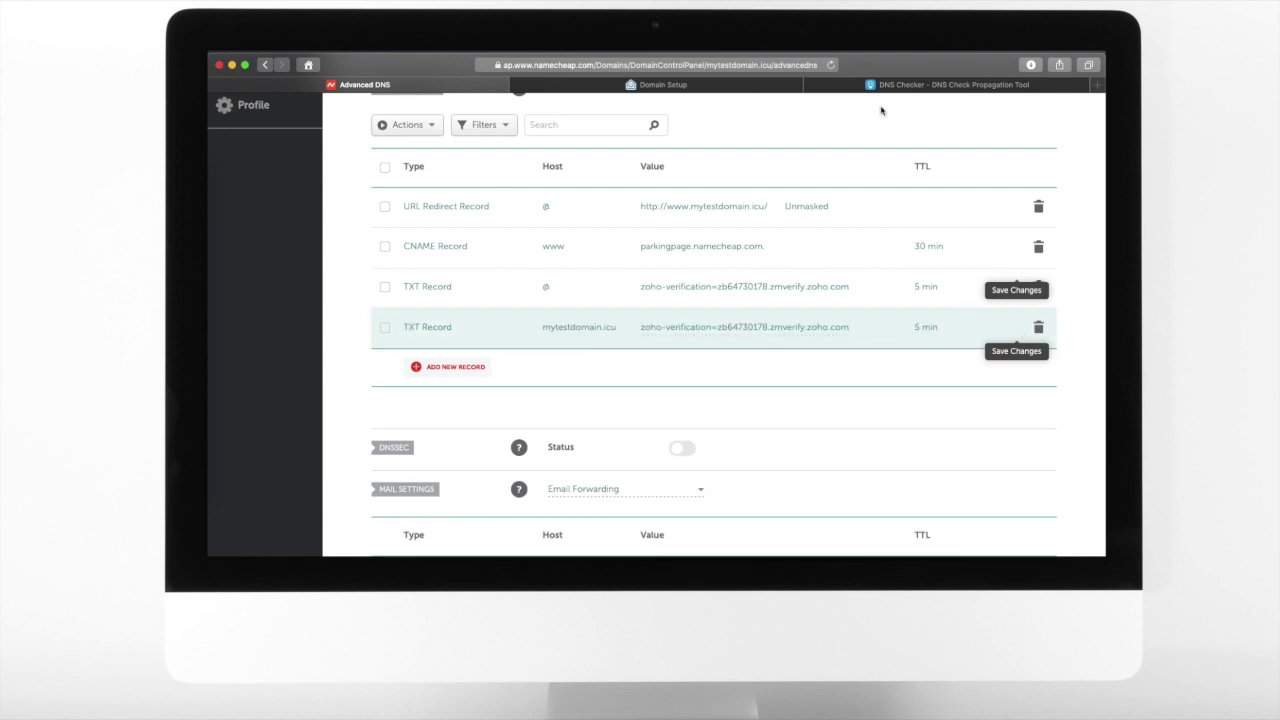
left_click(760, 84)
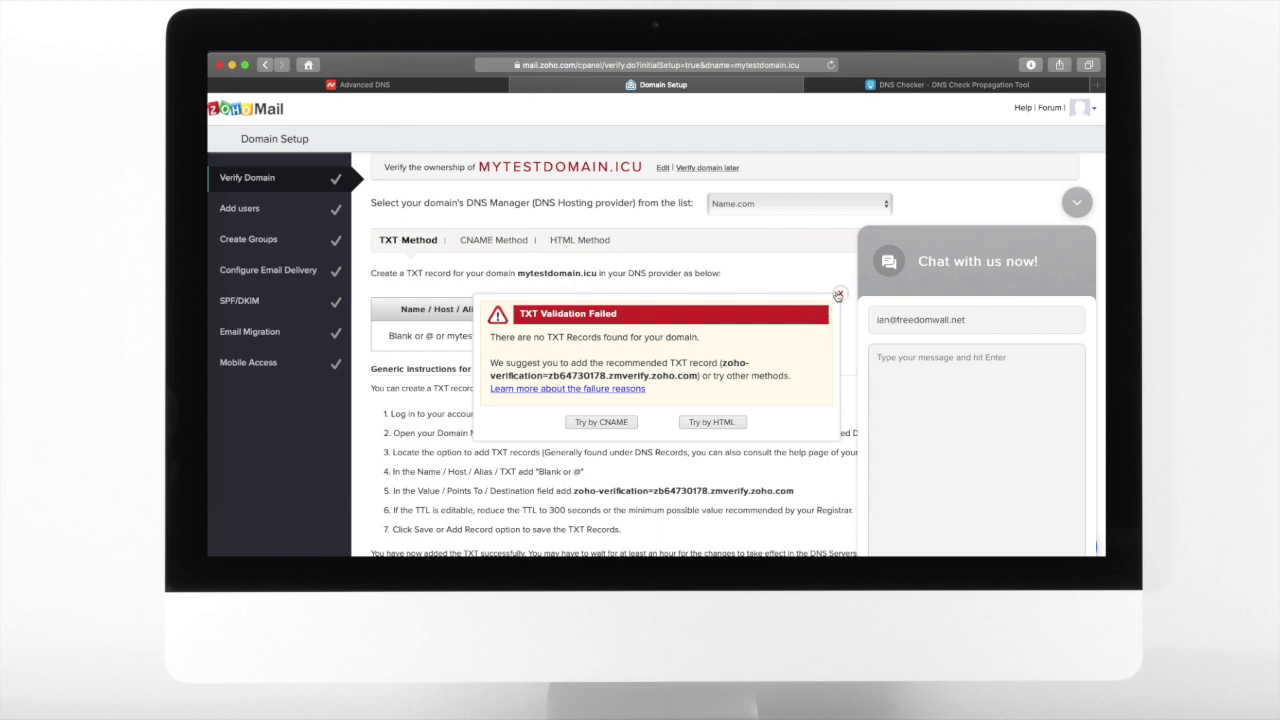
- Switch to CNAME verification and select the zb64730178 host code
left_click(613, 426)
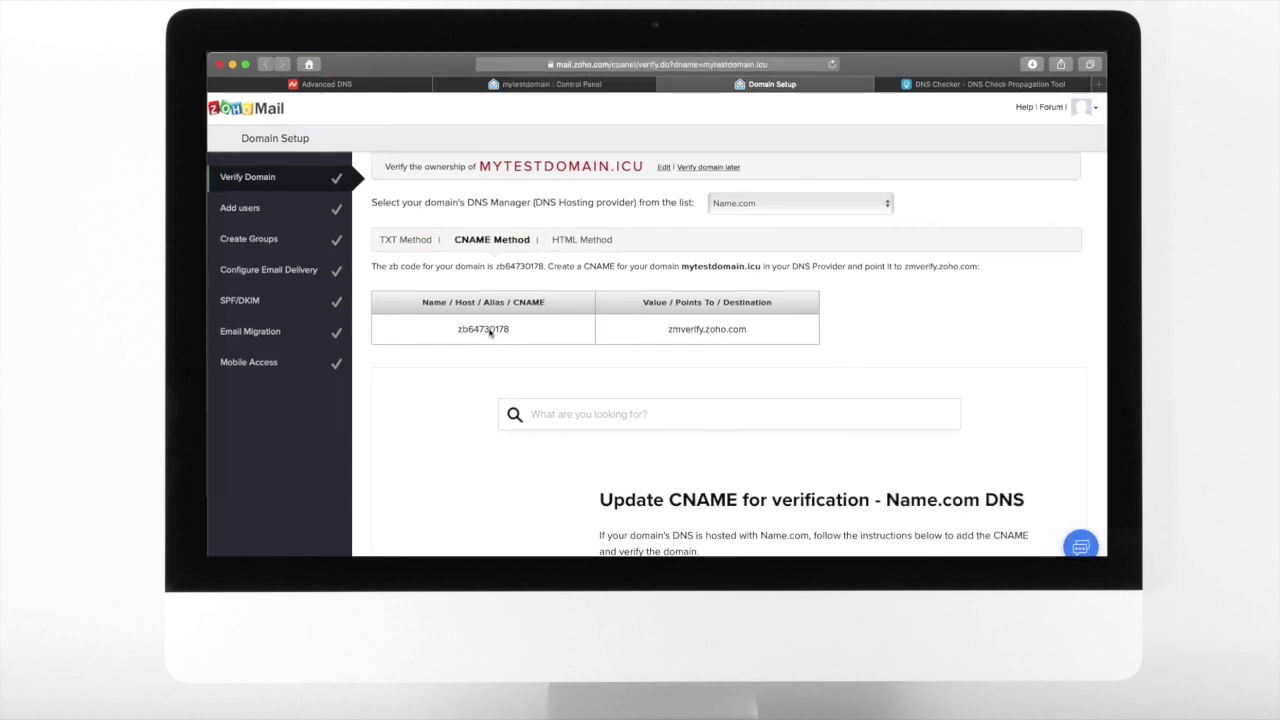
double_click(489, 331)
key("super+c")
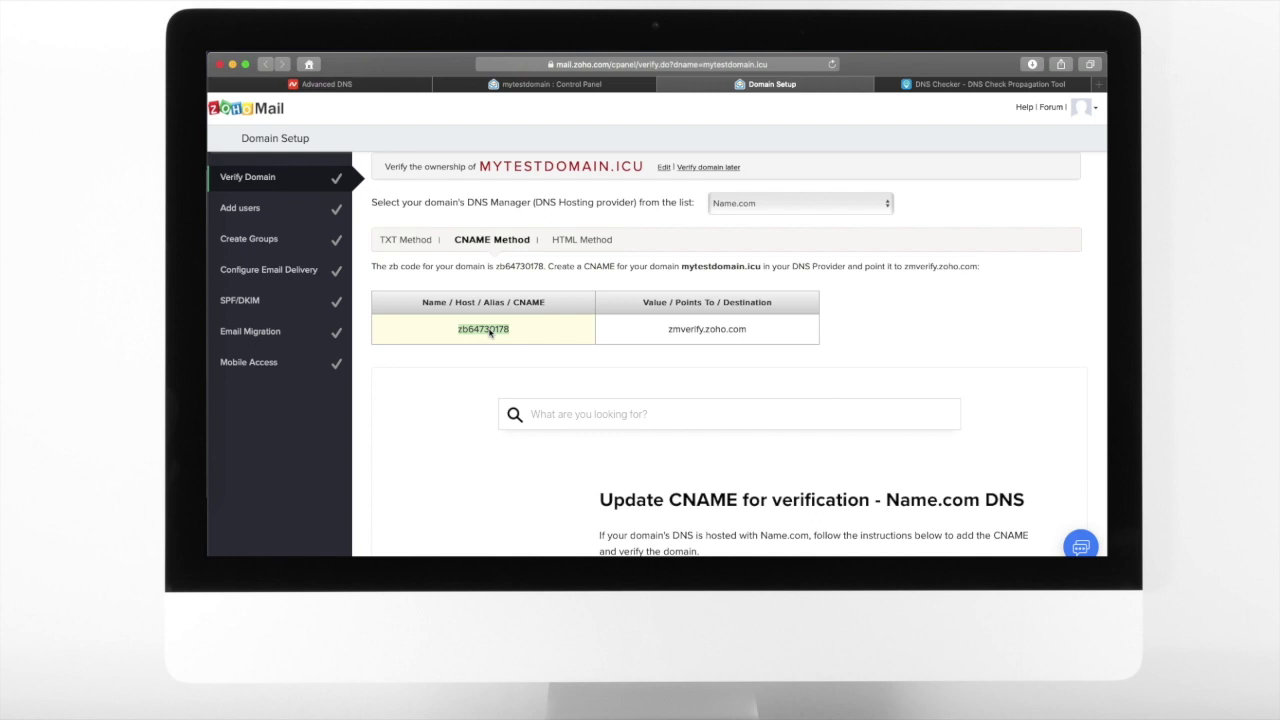
- Add a new CNAME record in Namecheap with host zb64730178
left_click(334, 86)
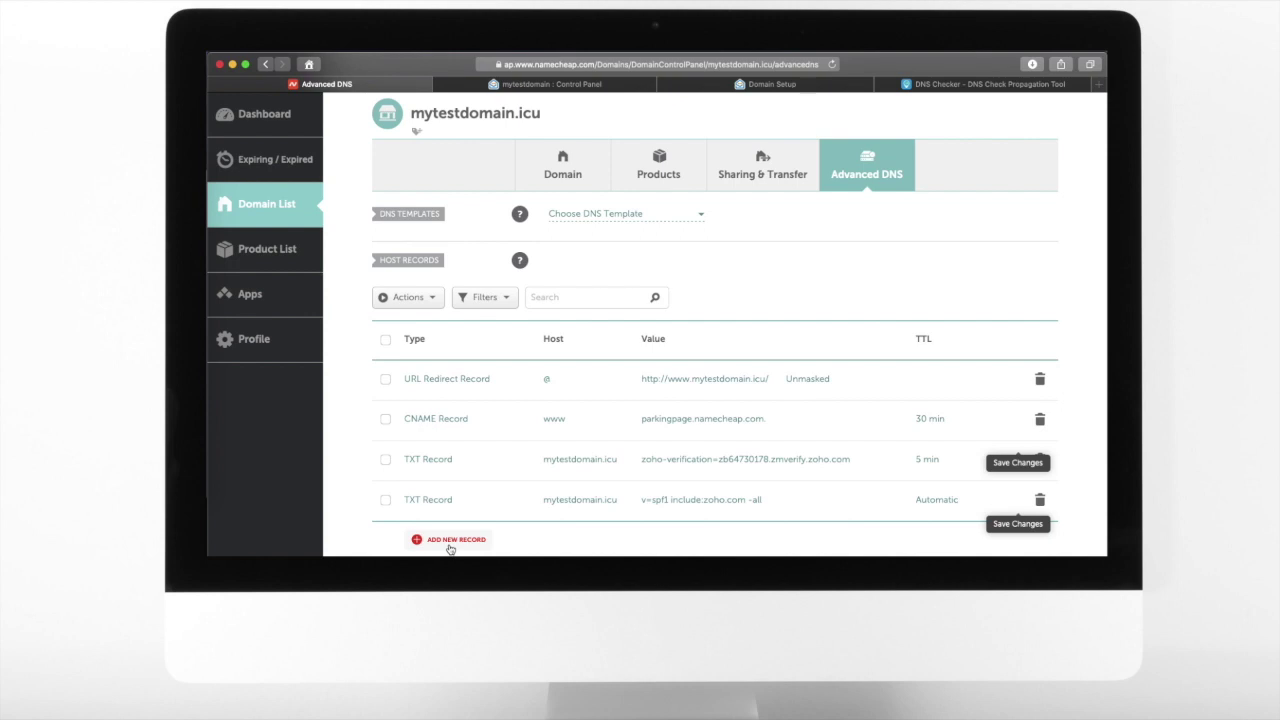
left_click(451, 540)
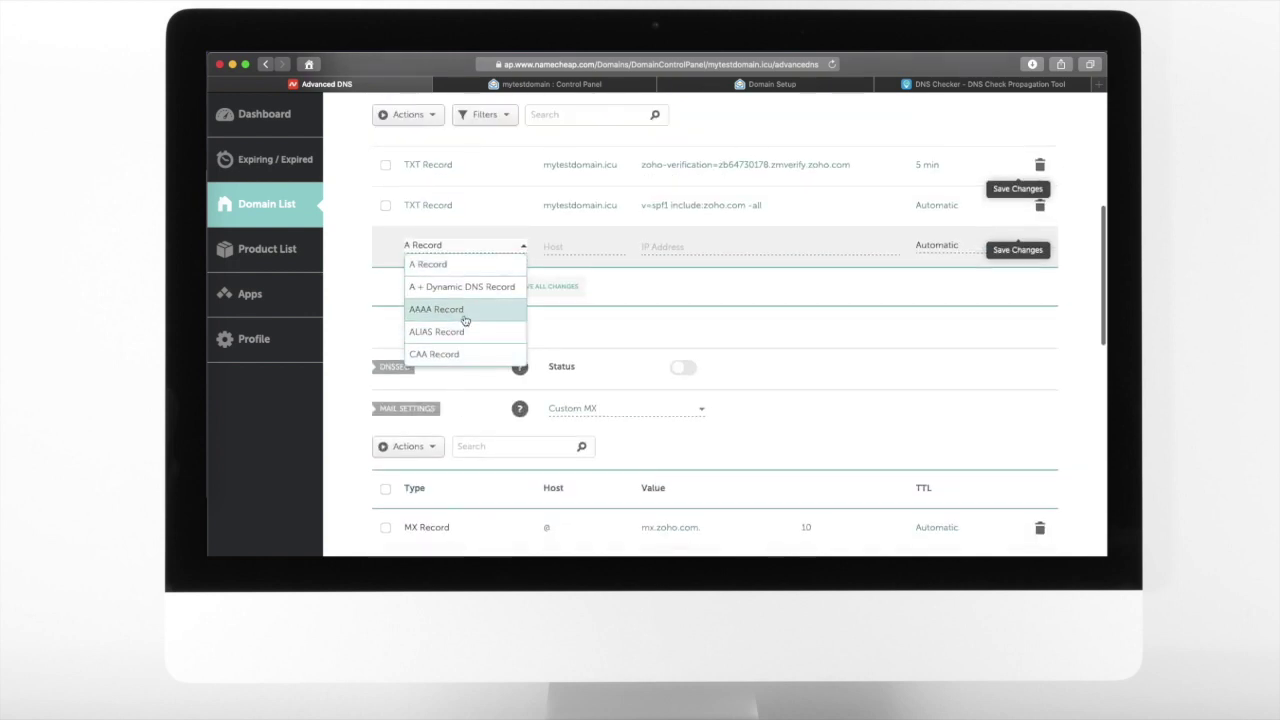
scroll(465, 326, "down", 3)
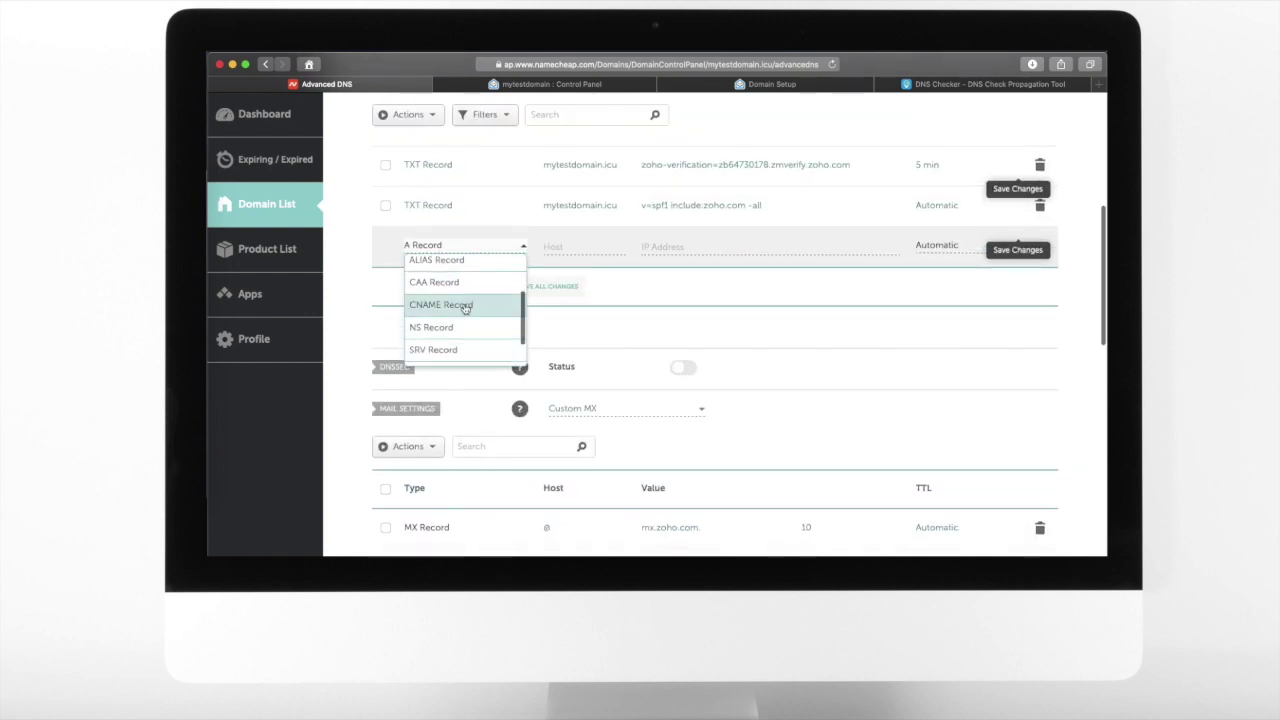
left_click(464, 306)
left_click(577, 250)
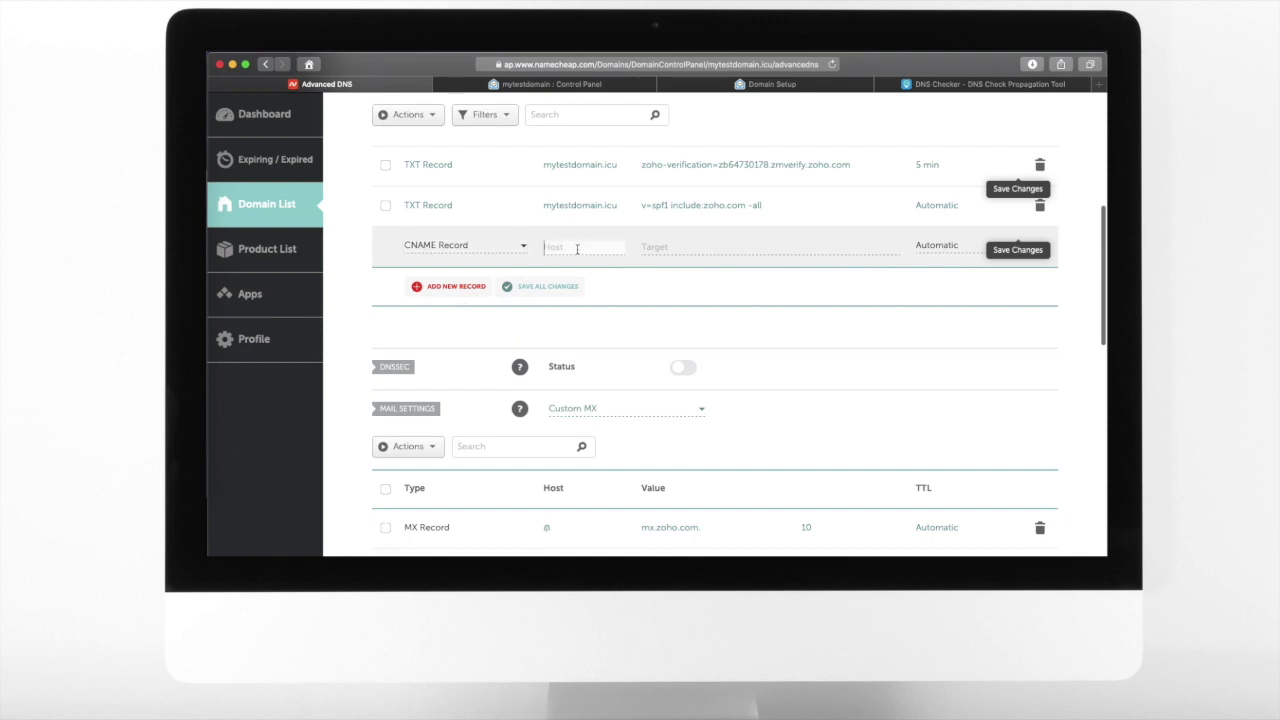
key("super+v")
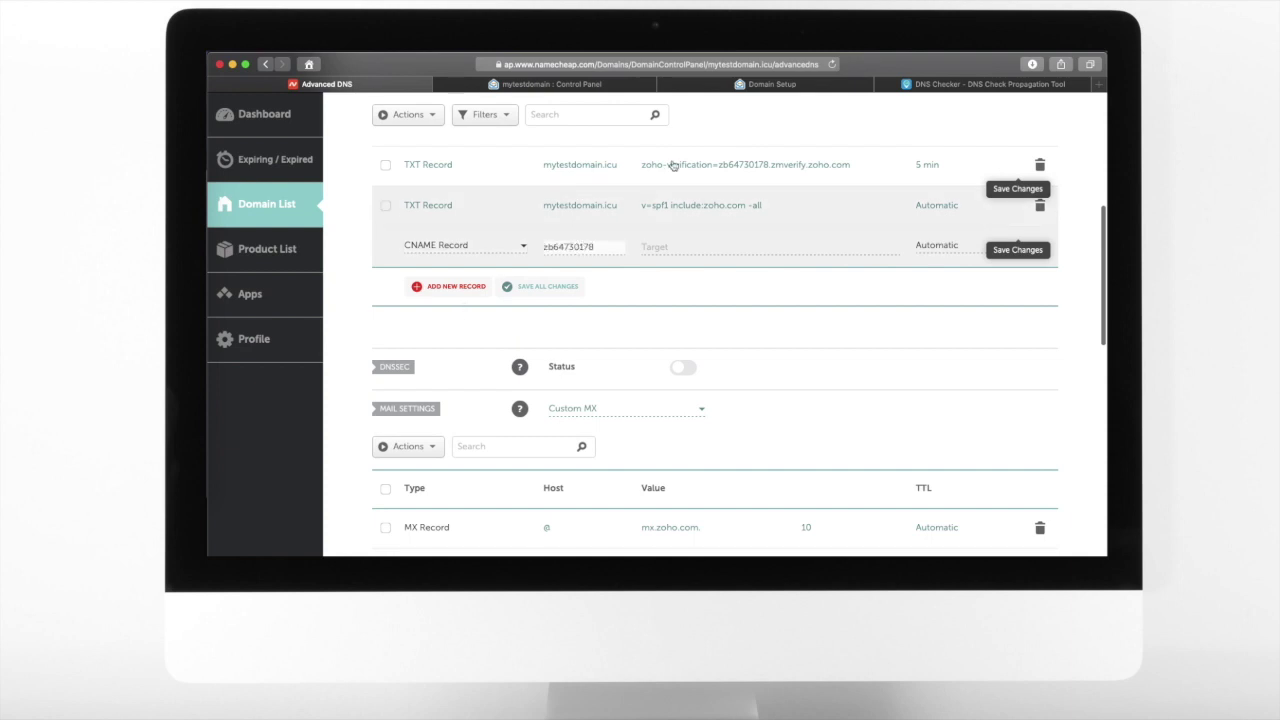
- Copy zmverify.zoho.com from Zoho as the CNAME target and save the record
left_click(760, 88)
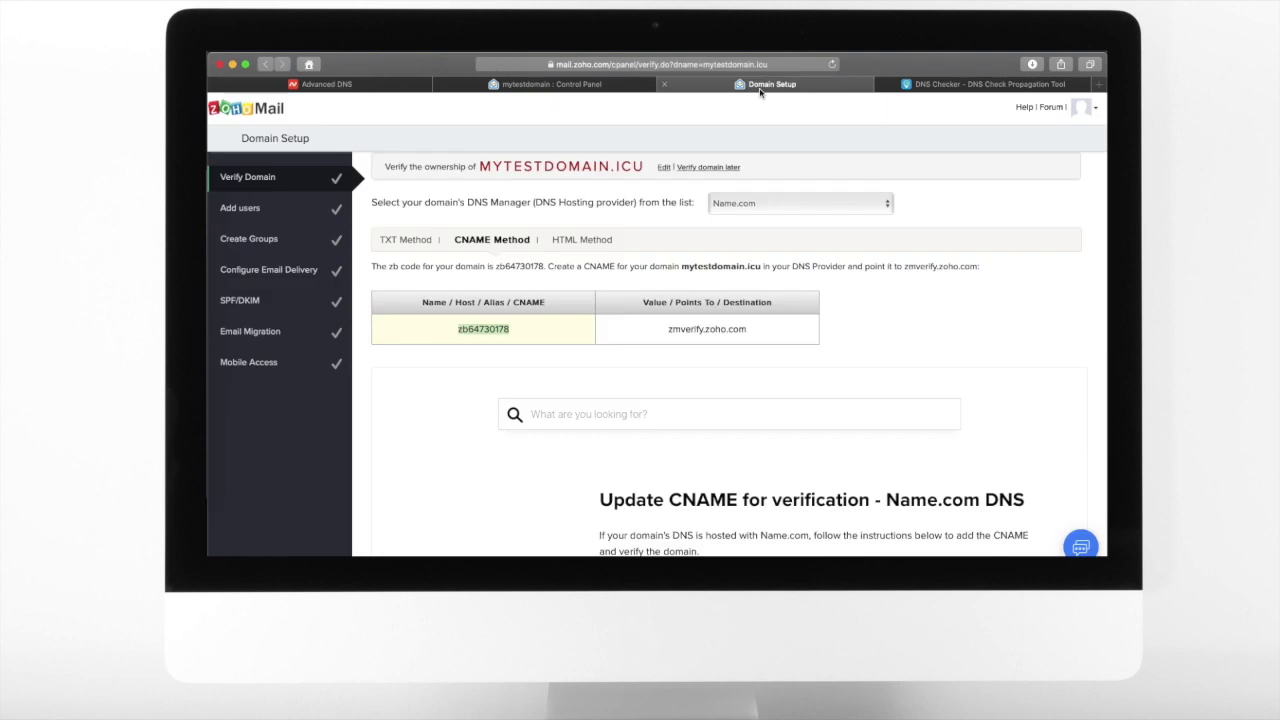
left_click(696, 339)
key("super+c")
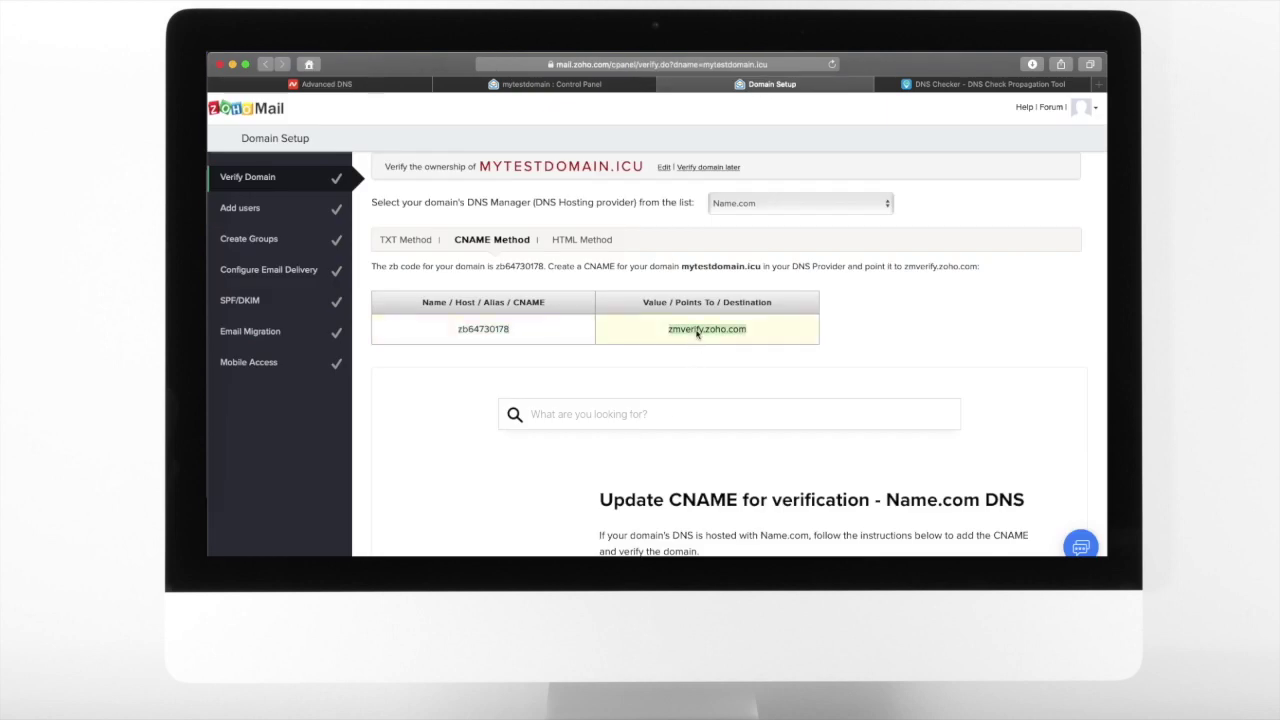
left_click(352, 88)
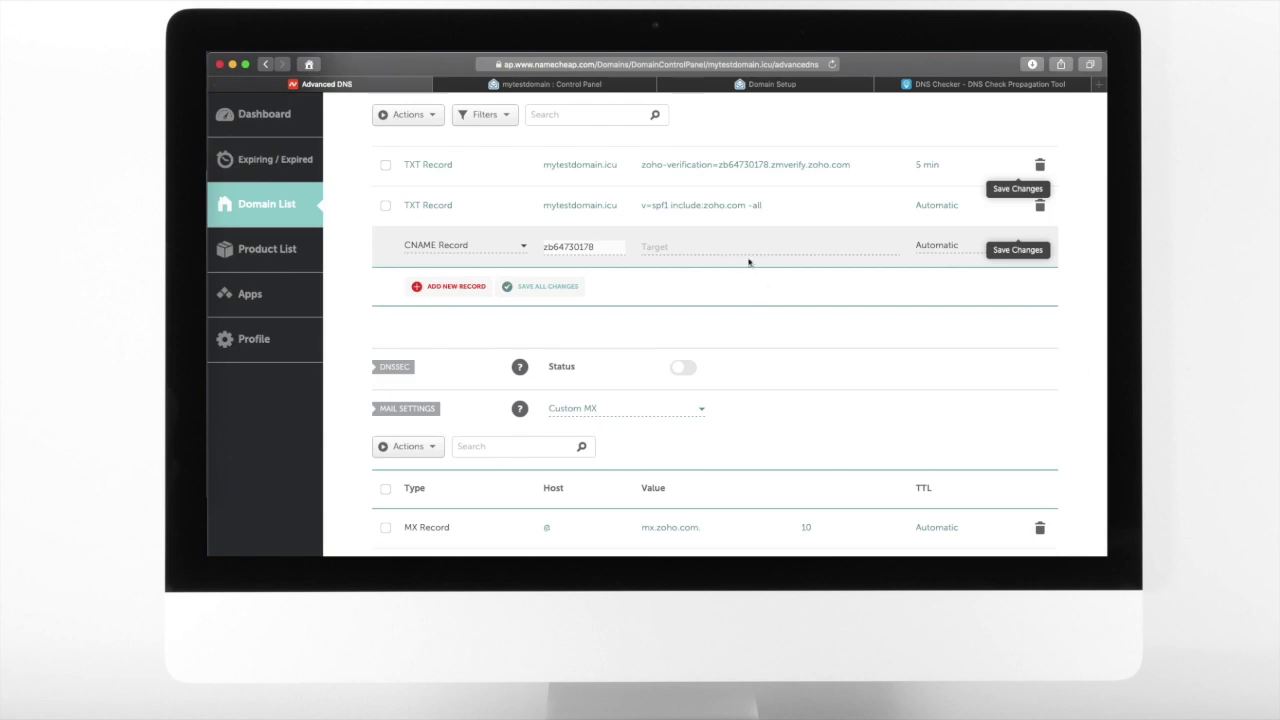
left_click(722, 246)
key("super+v")
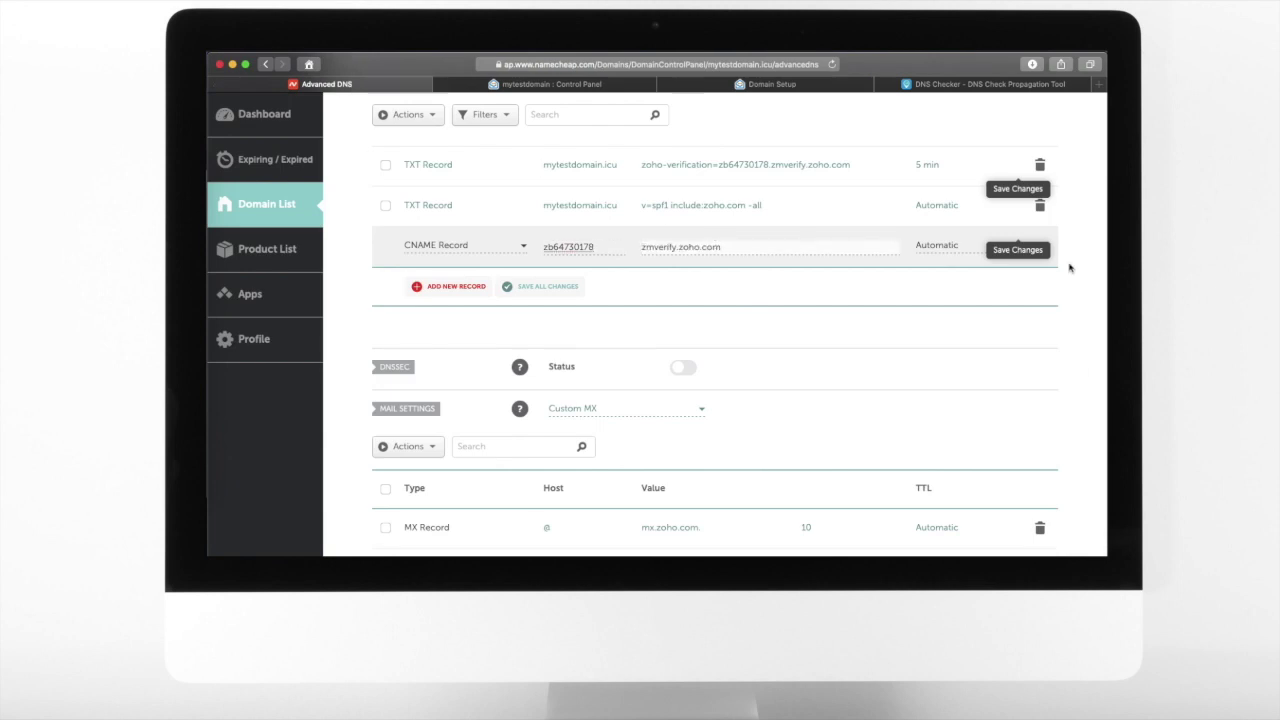
left_click(541, 290)
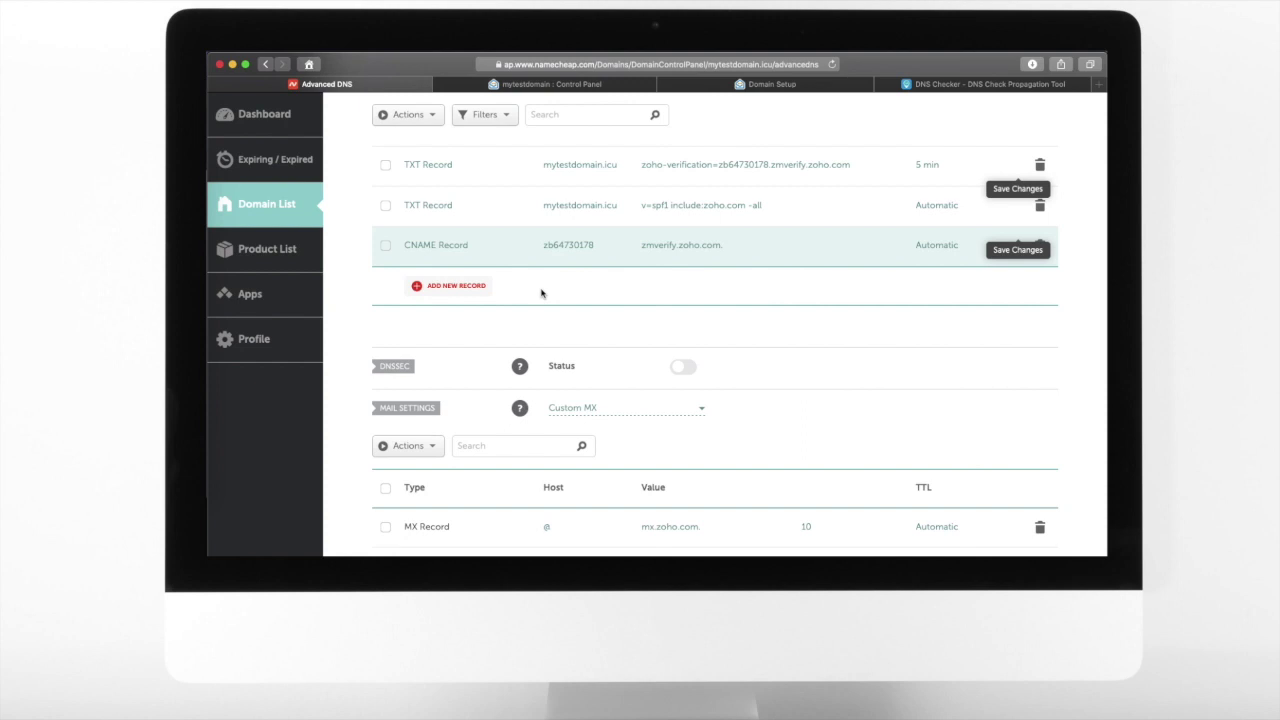
scroll(541, 293, "up", 3)
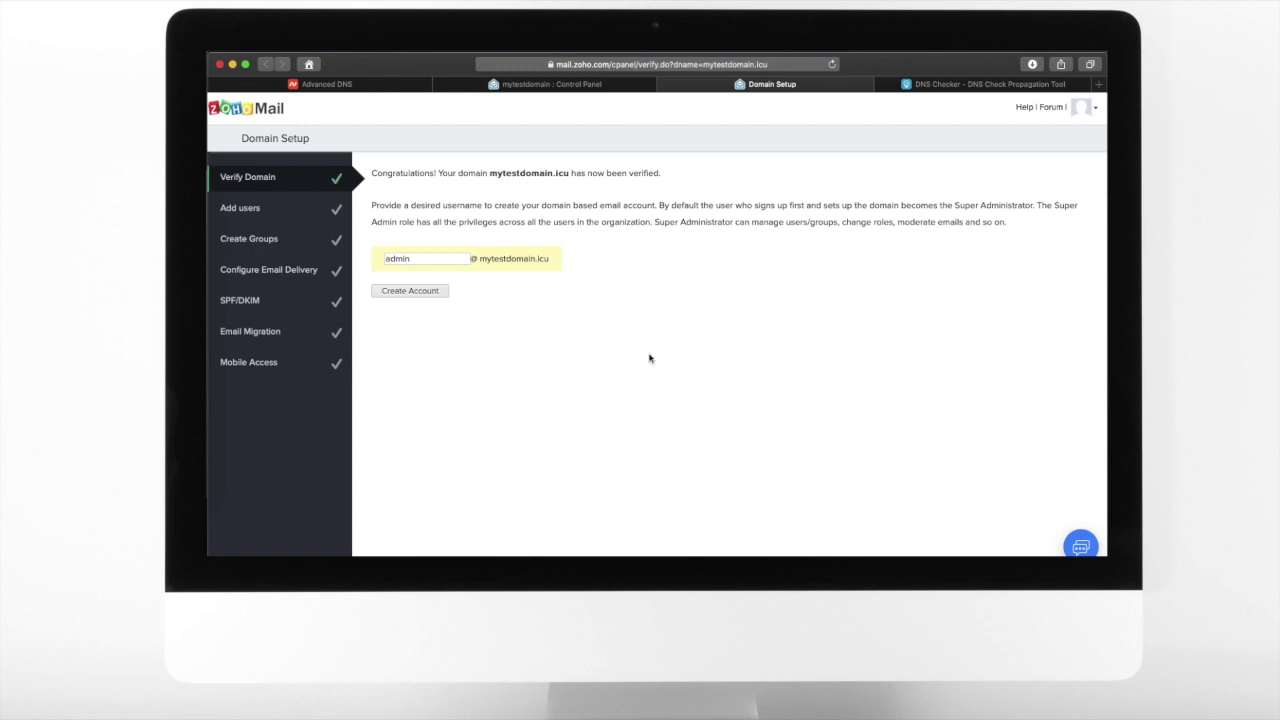
- Keep the default admin username and create the super administrator account for mytestdomain.icu
left_click(444, 293)
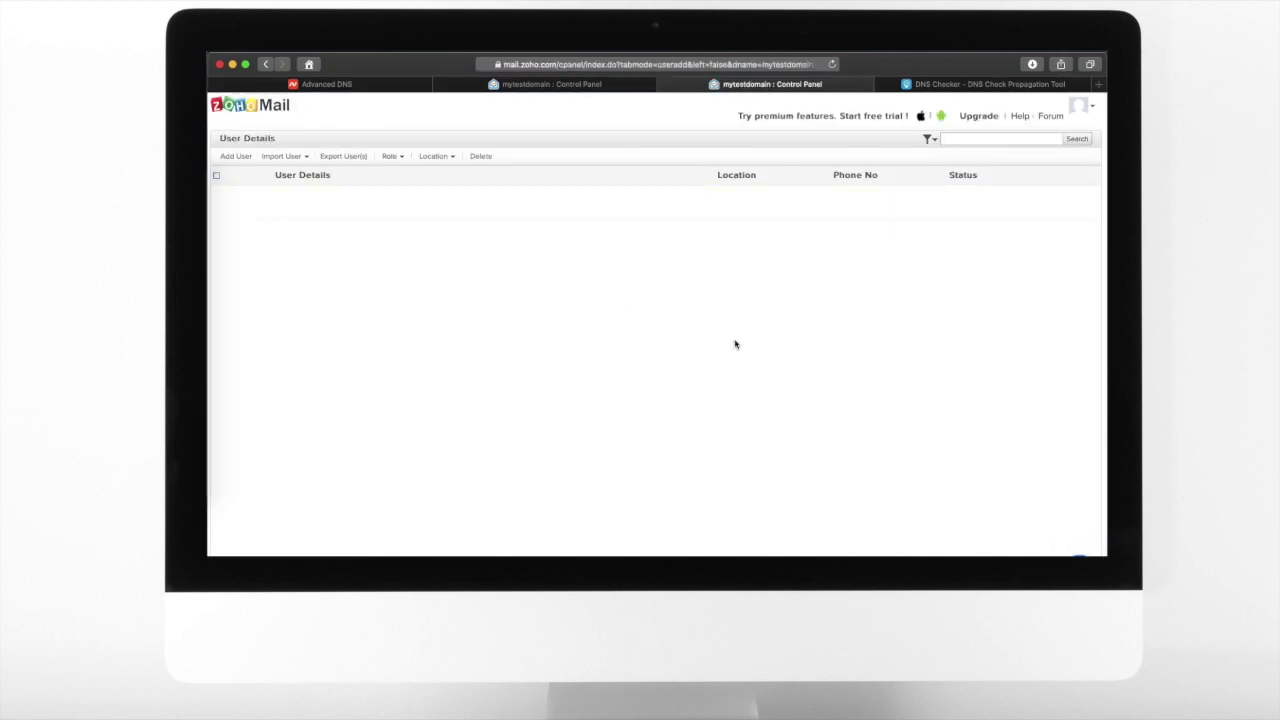
- Add user Employee Number One on mytestdomain.icu with a confirmed account password
type("Employee")
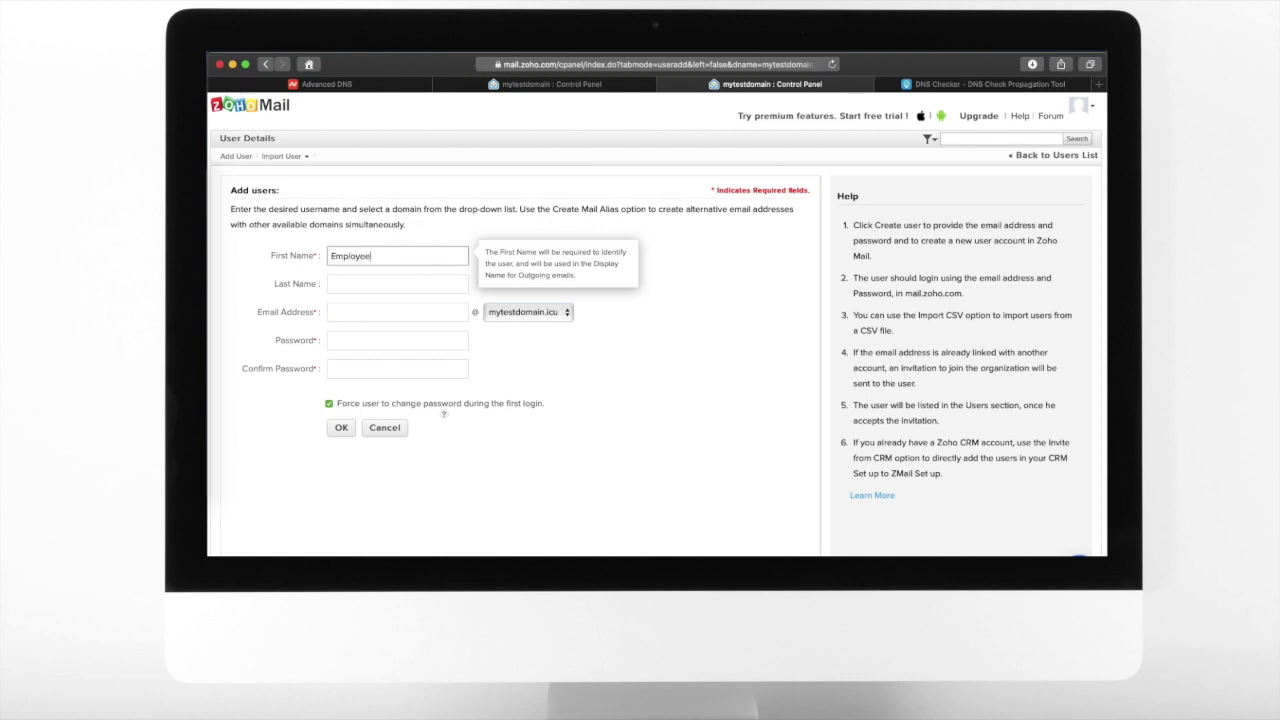
key("Tab")
type("Number One")
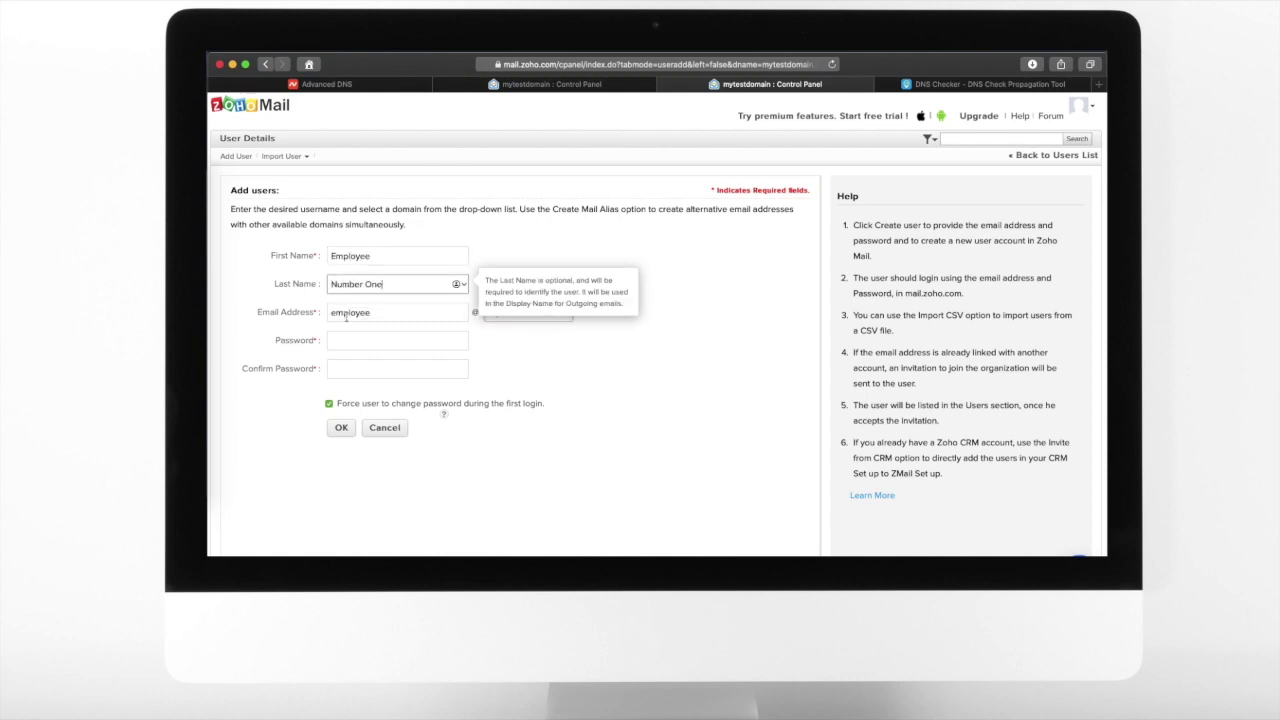
left_click(355, 340)
type("•••••••••••")
left_click(346, 368)
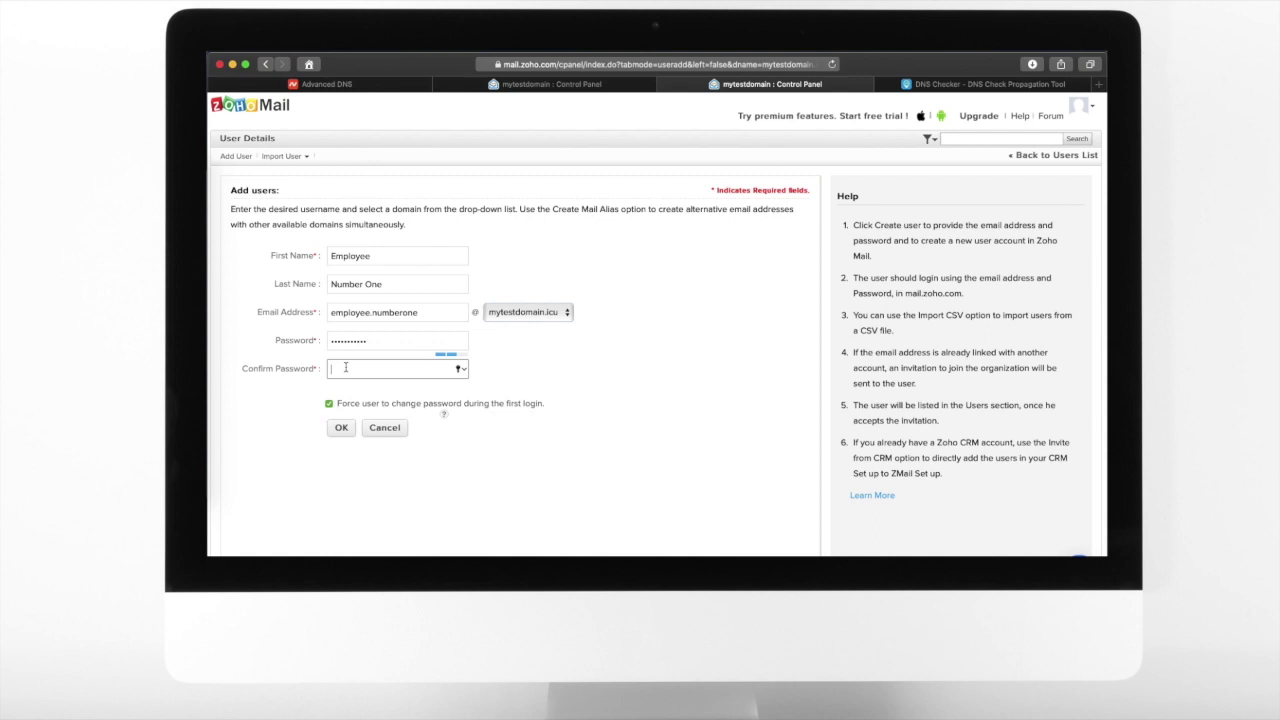
left_click(341, 428)
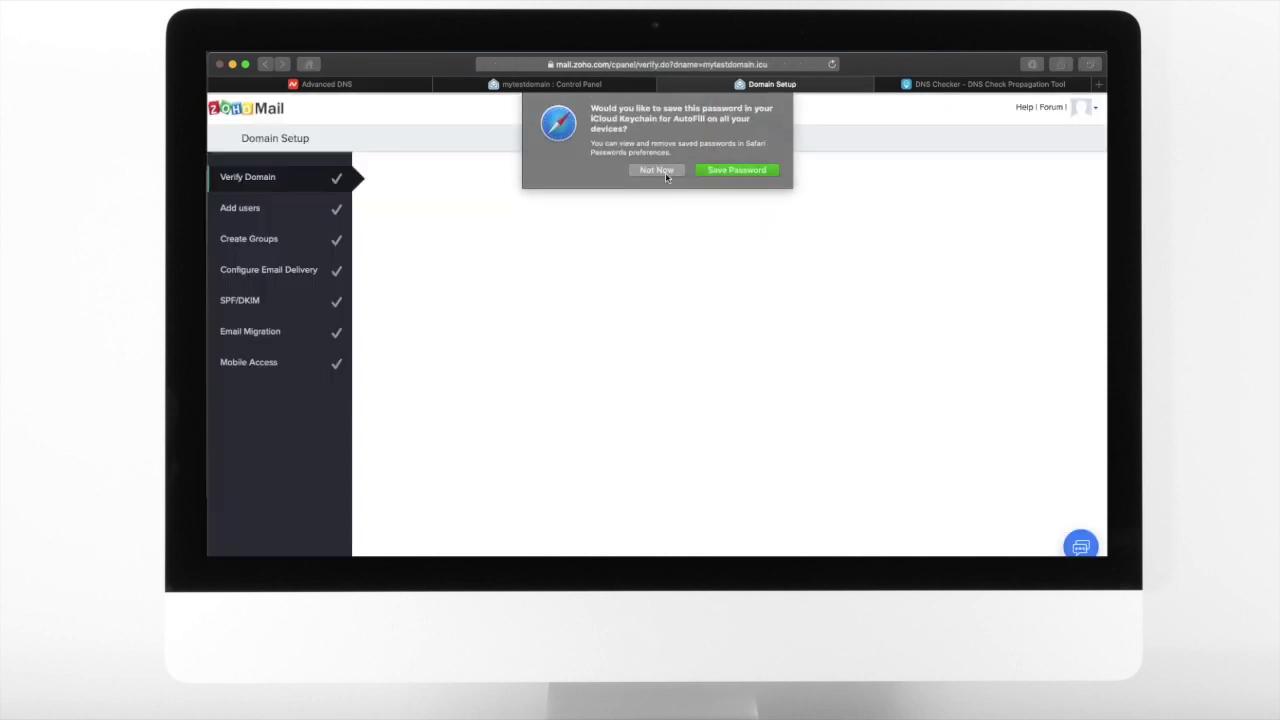
- Decline Safari's password save, close the Domain Setup tab and scroll to Zoho's MX records table
left_click(664, 172)
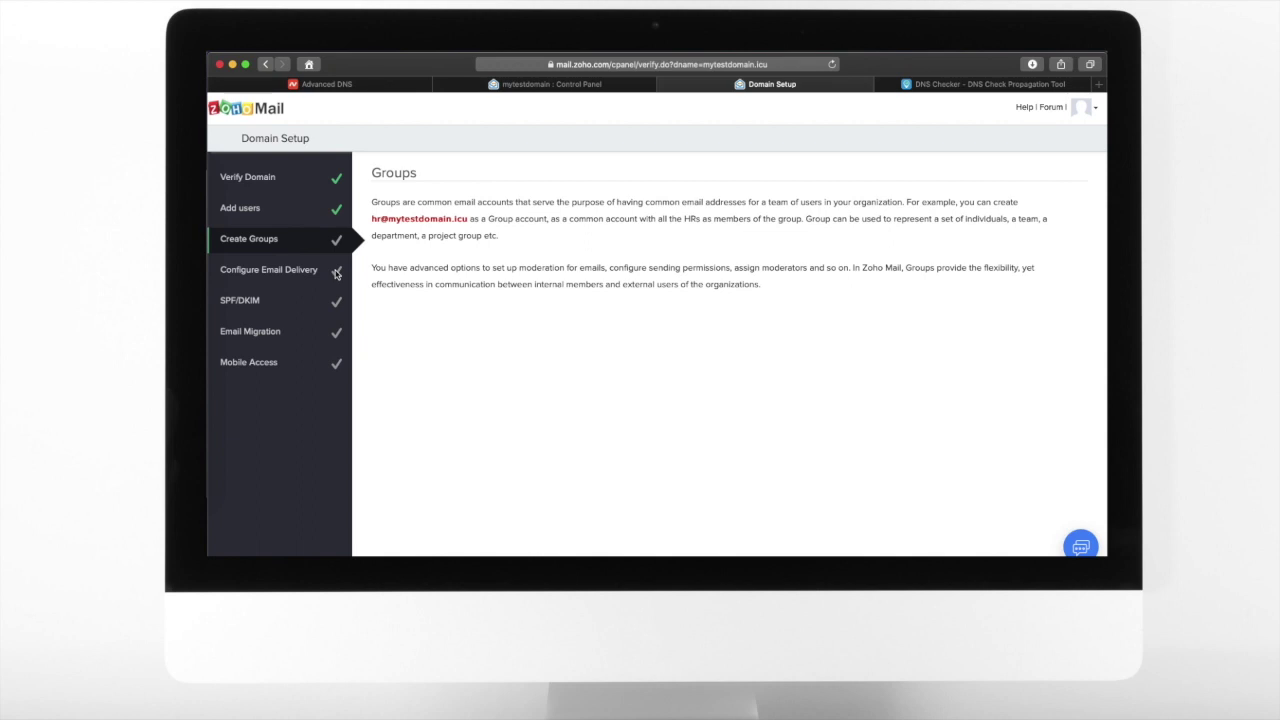
key("super+w")
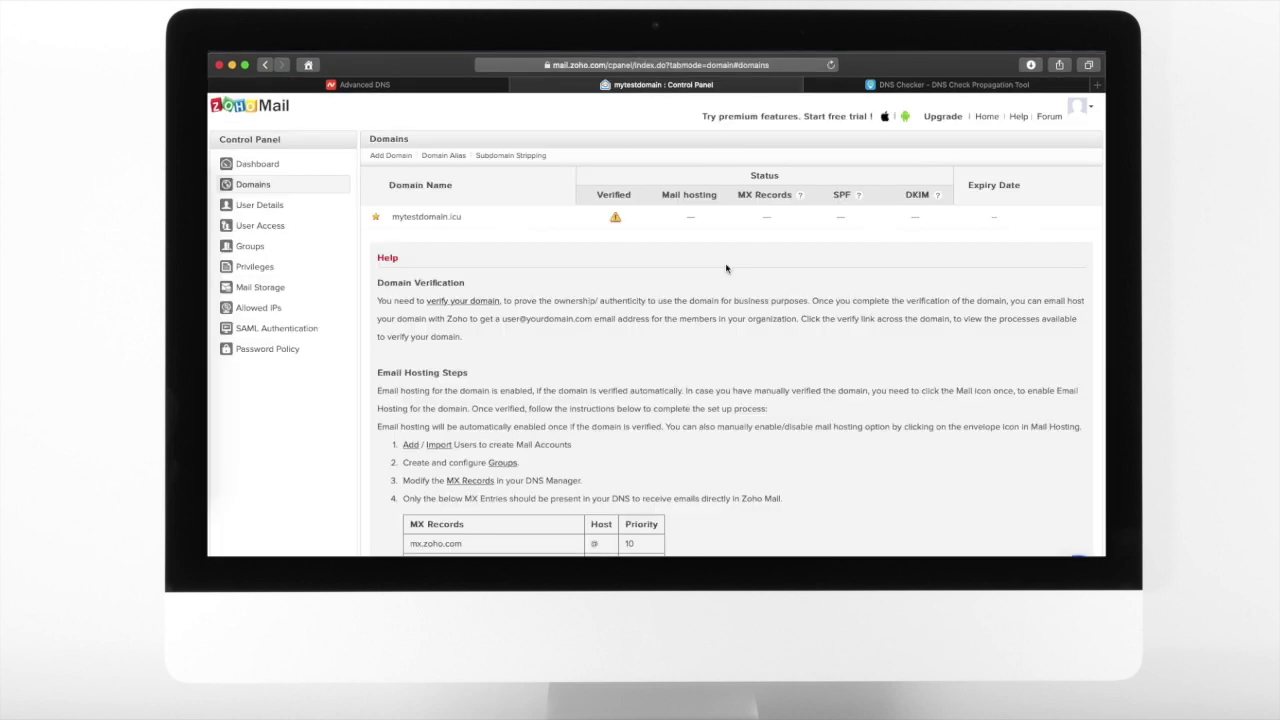
scroll(726, 268, "down", 2)
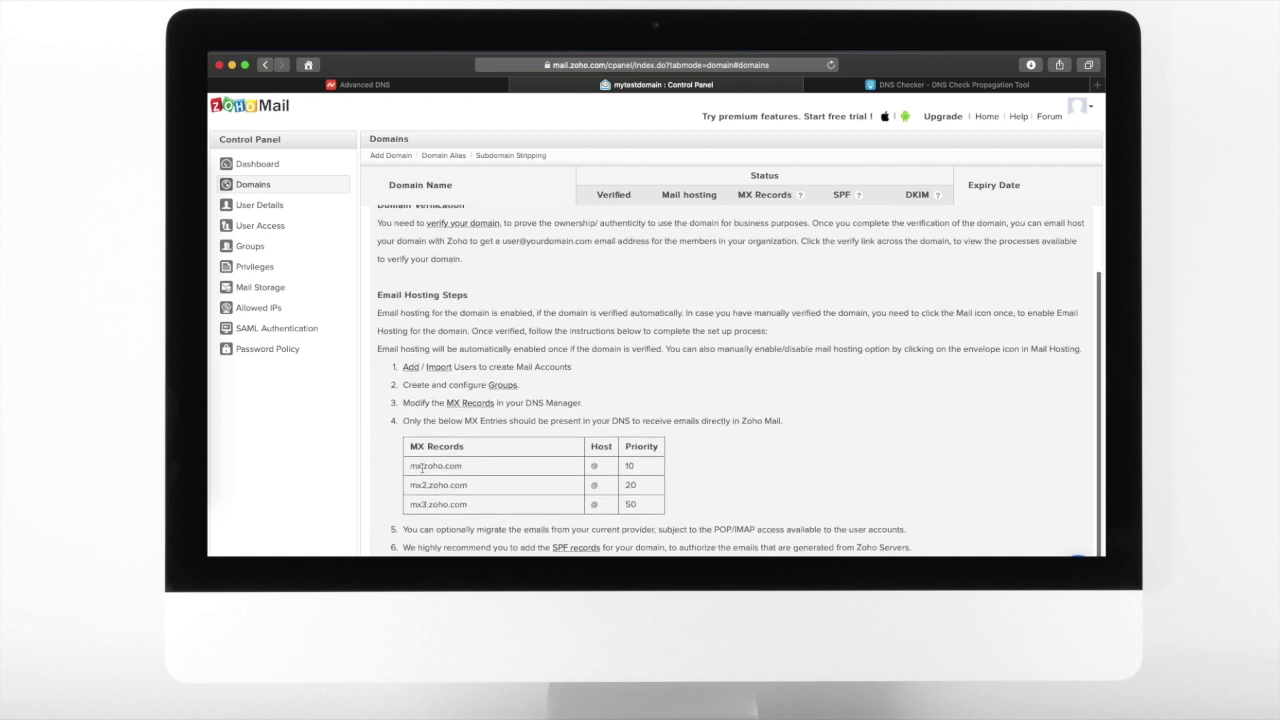
- In Namecheap Custom MX, save the first MX record mx.zoho.com with priority 10
key("ctrl+shift+Tab")
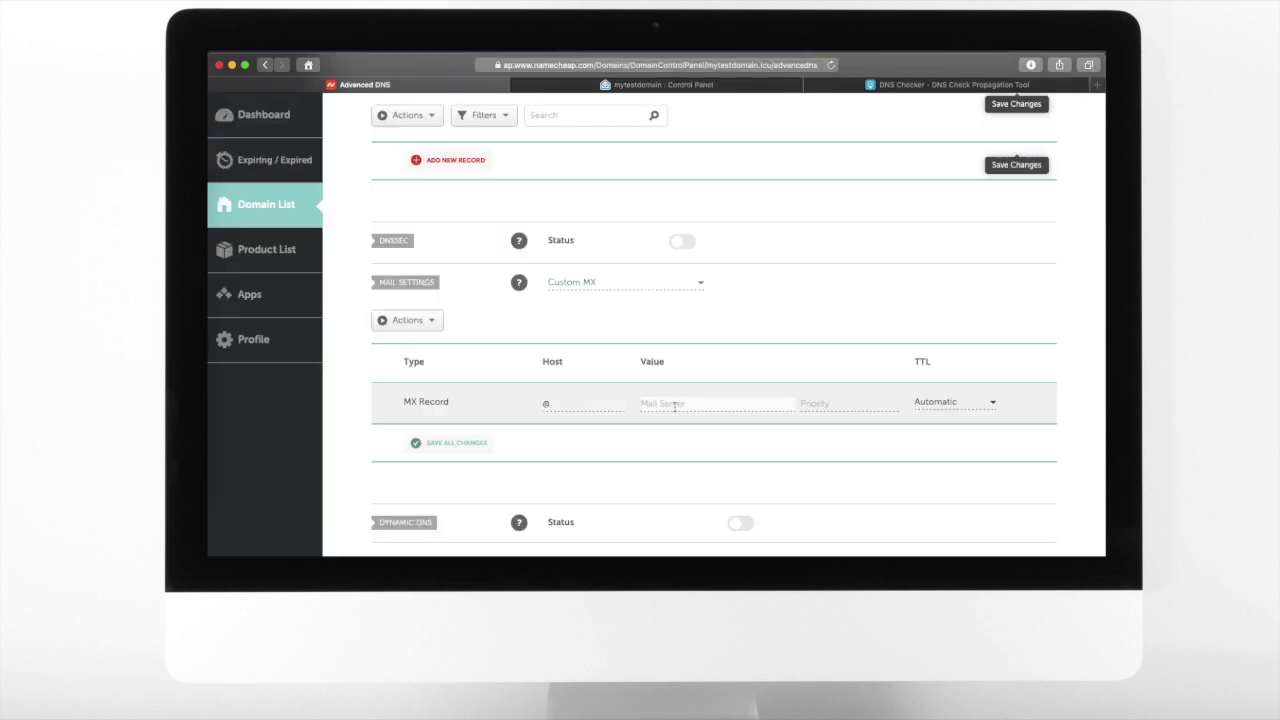
type("mx.zoho.com")
left_click(853, 404)
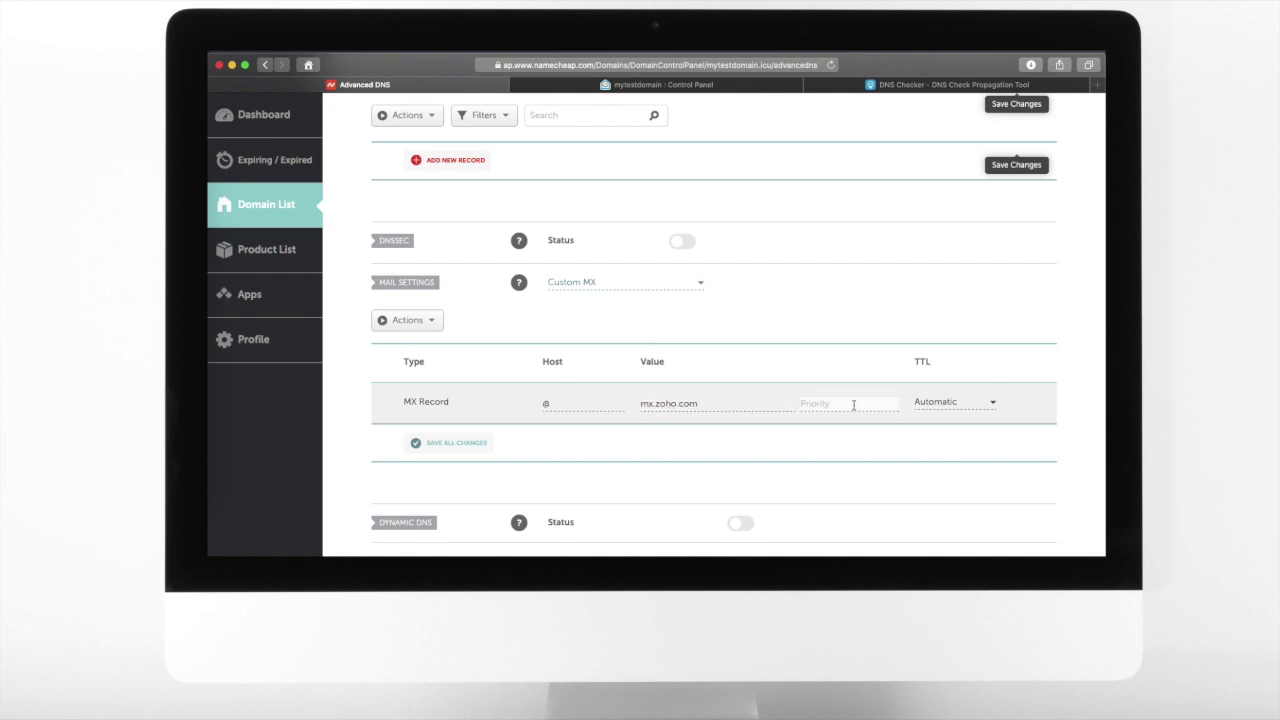
type("10")
left_click(673, 88)
left_click(482, 84)
key("BackSpace")
key("BackSpace")
type("20")
left_click(818, 406)
key("BackSpace")
key("BackSpace")
type("10")
left_click(456, 449)
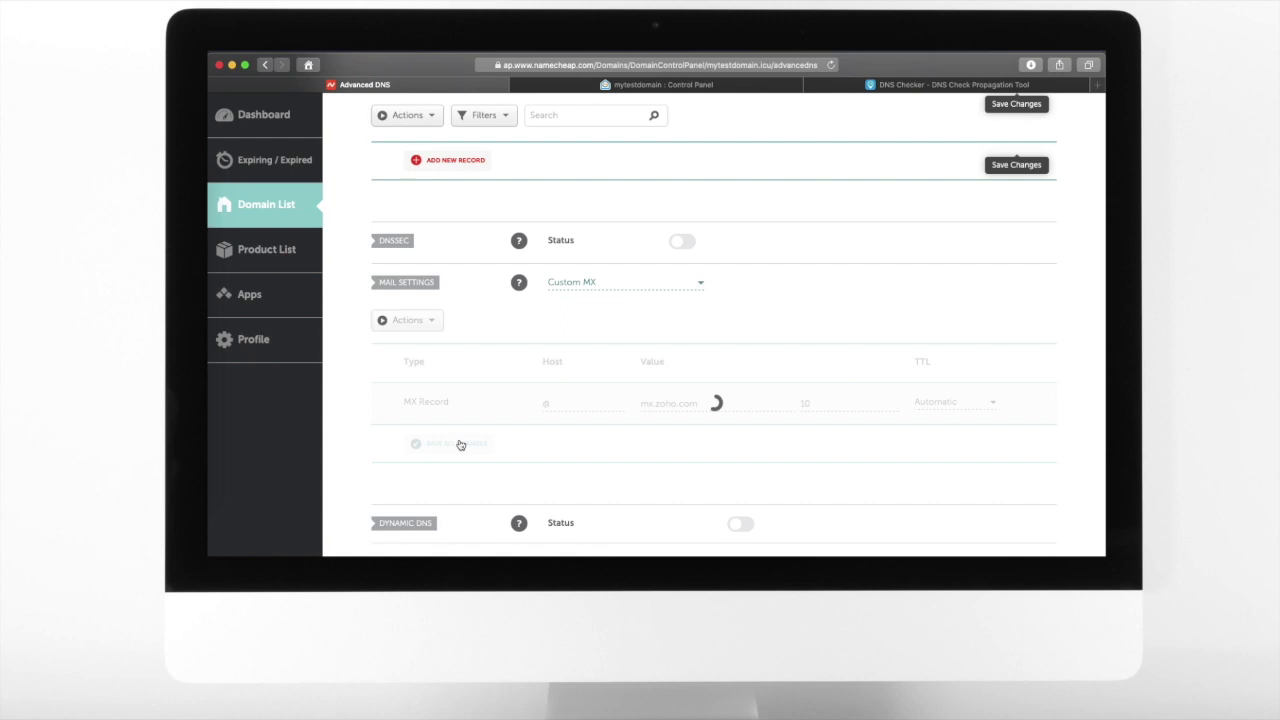
- Add and save a second MX record, host @, mx2.zoho.com with priority 20
left_click(456, 441)
type("@")
key("Tab")
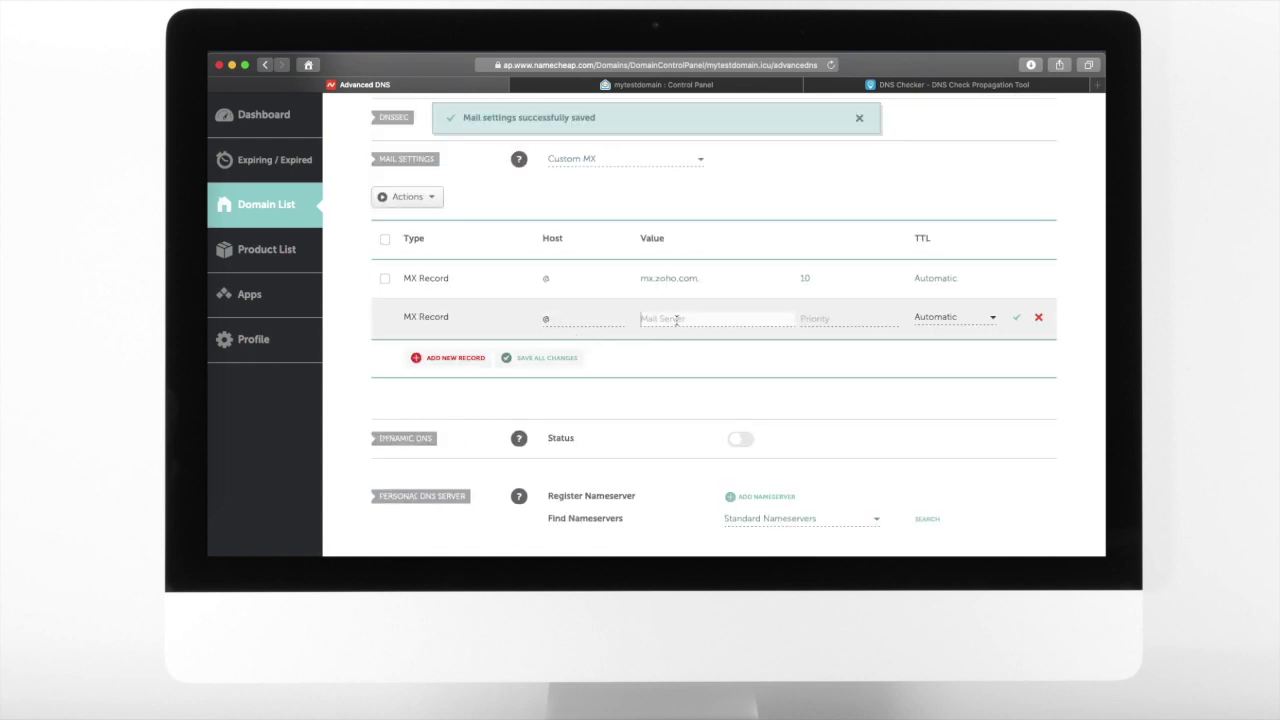
type("mx2.zoho.com")
key("Tab")
type("20")
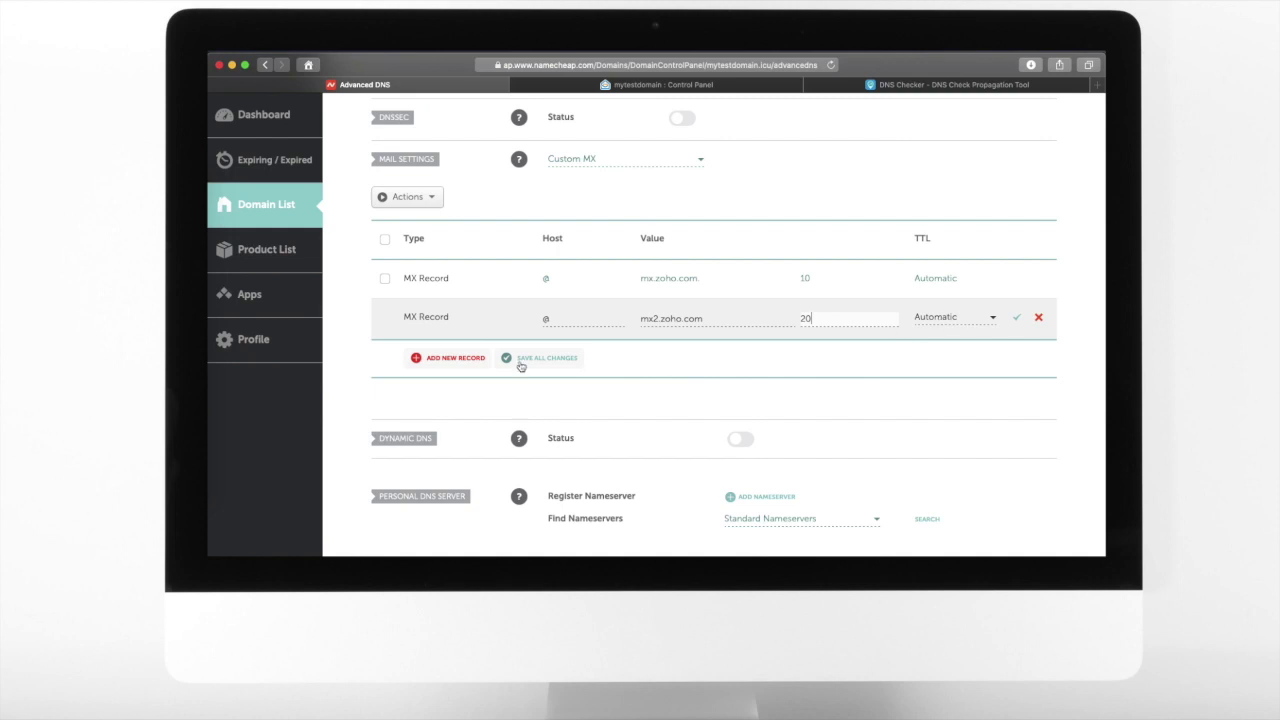
left_click(520, 366)
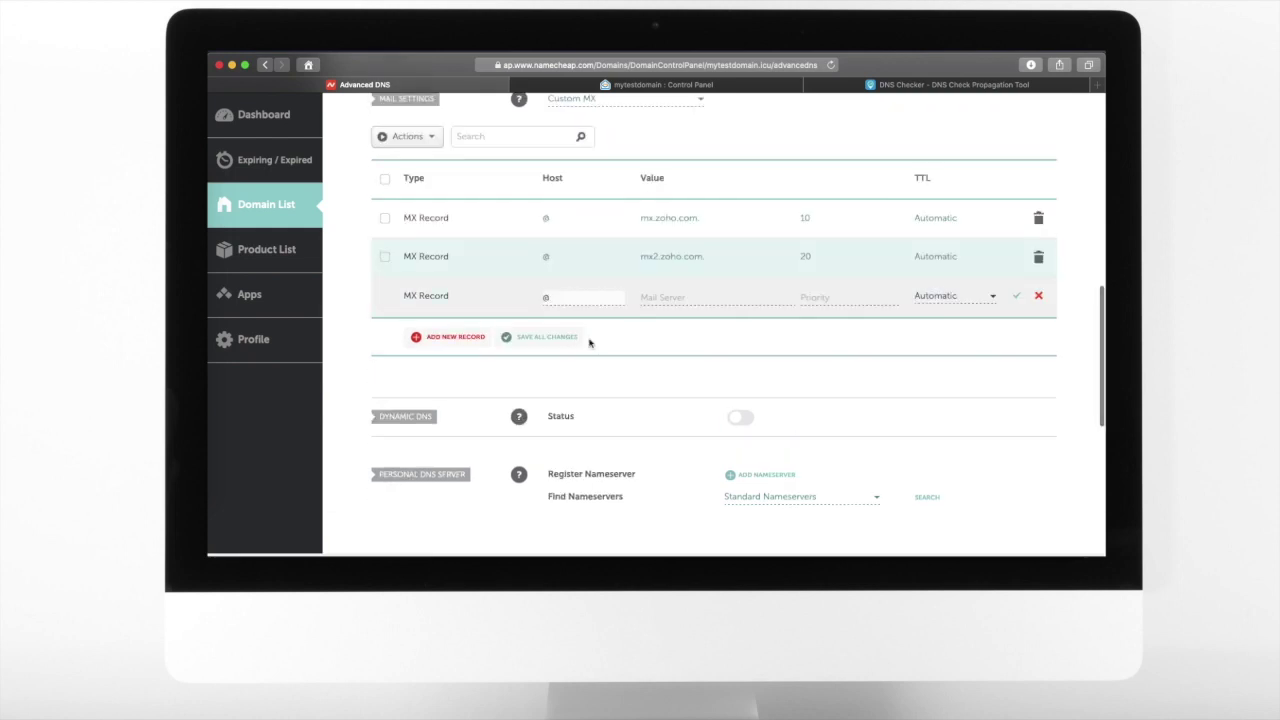
- Add and save the third MX record mx3.zoho.com with priority 50
key("Tab")
type("mx3.zoho")
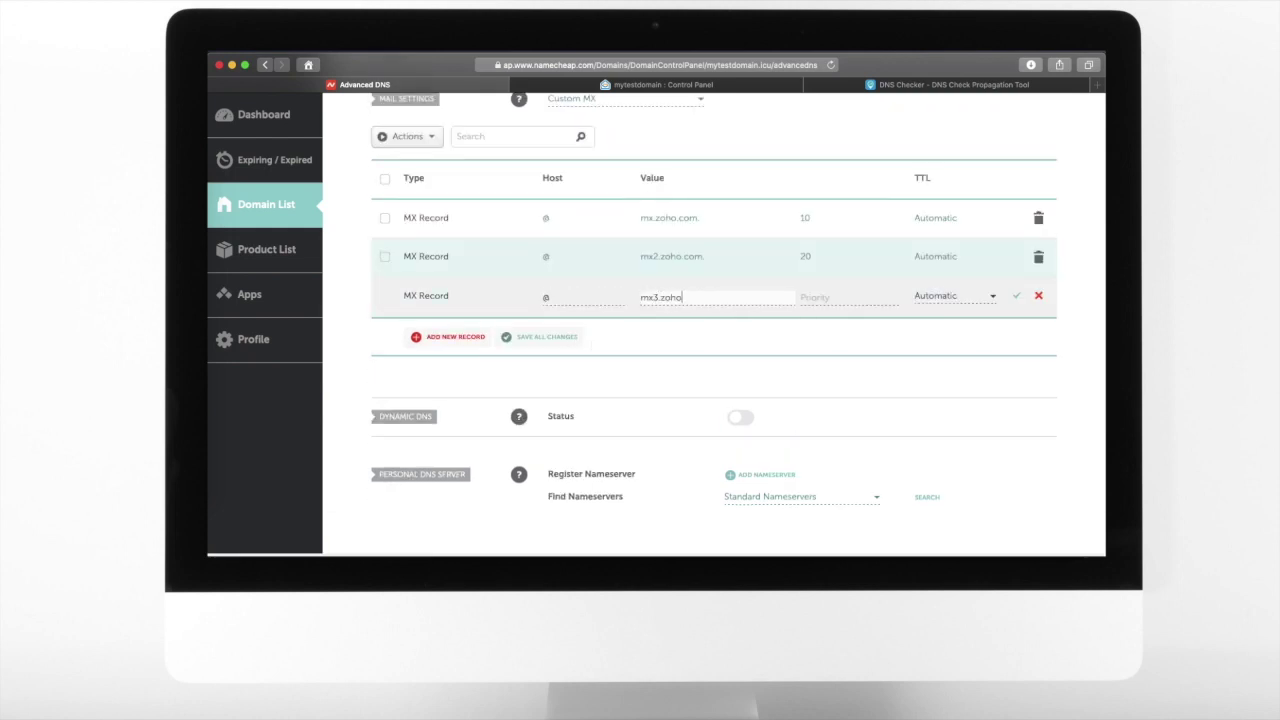
type(".com.")
key("Tab")
type("50")
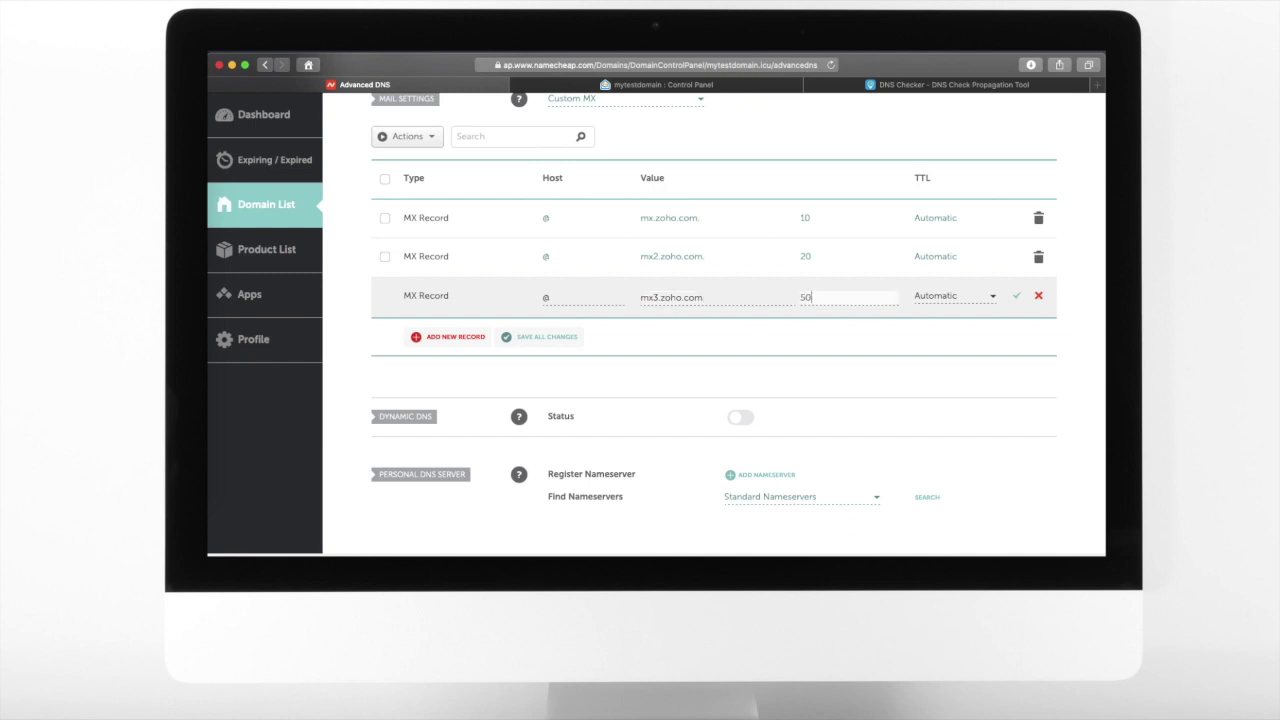
left_click(548, 337)
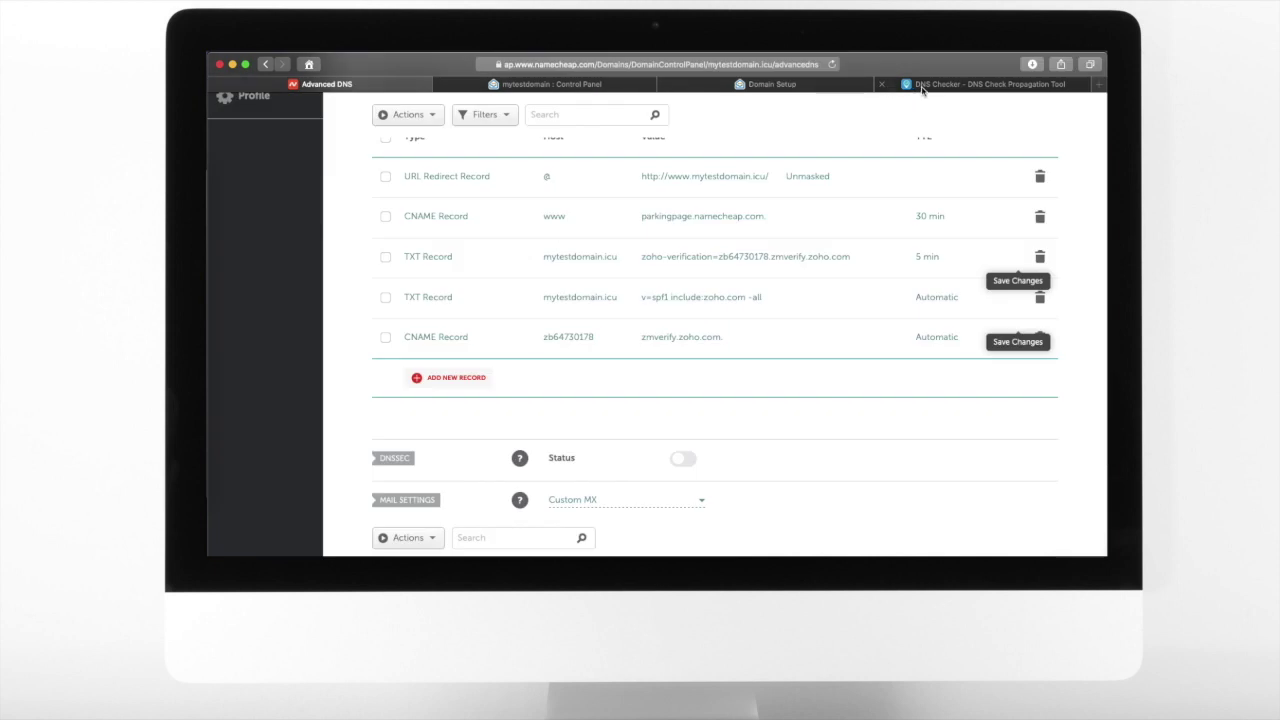
- Proceed to DKIM setup and save a new selector named zoho for mytestdomain.icu
left_click(778, 86)
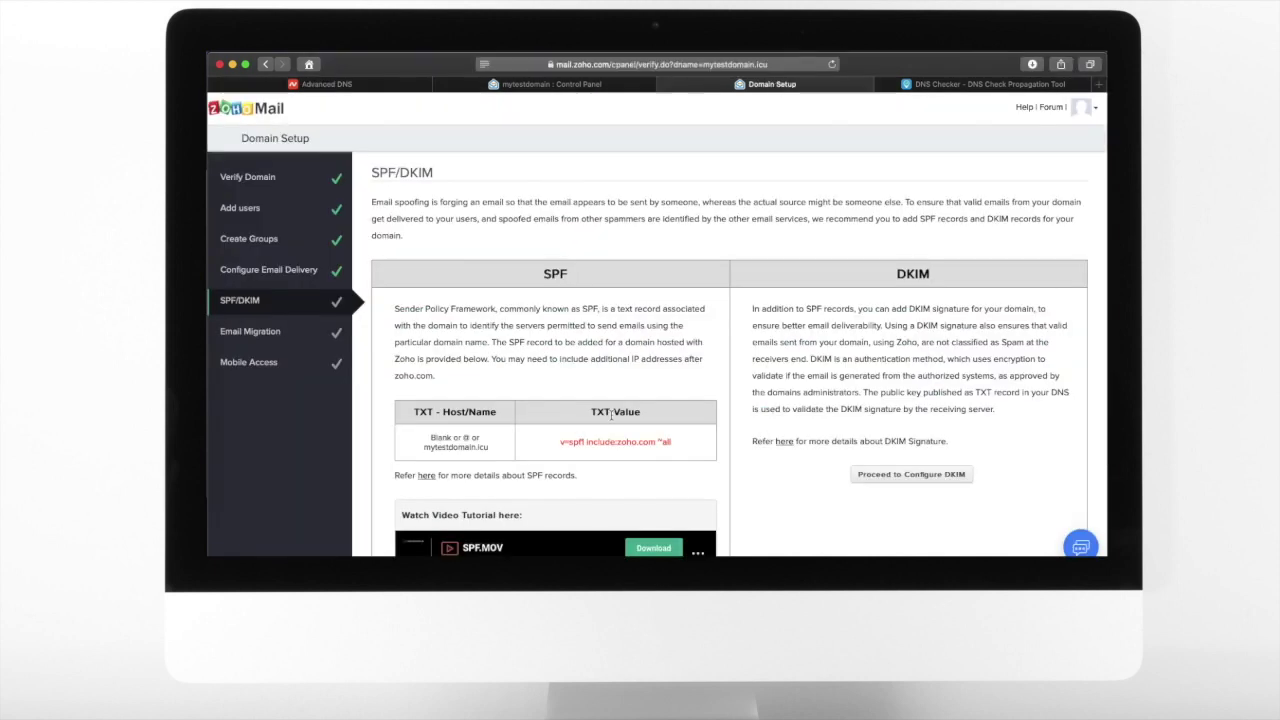
scroll(611, 416, "down", 2)
left_click(893, 414)
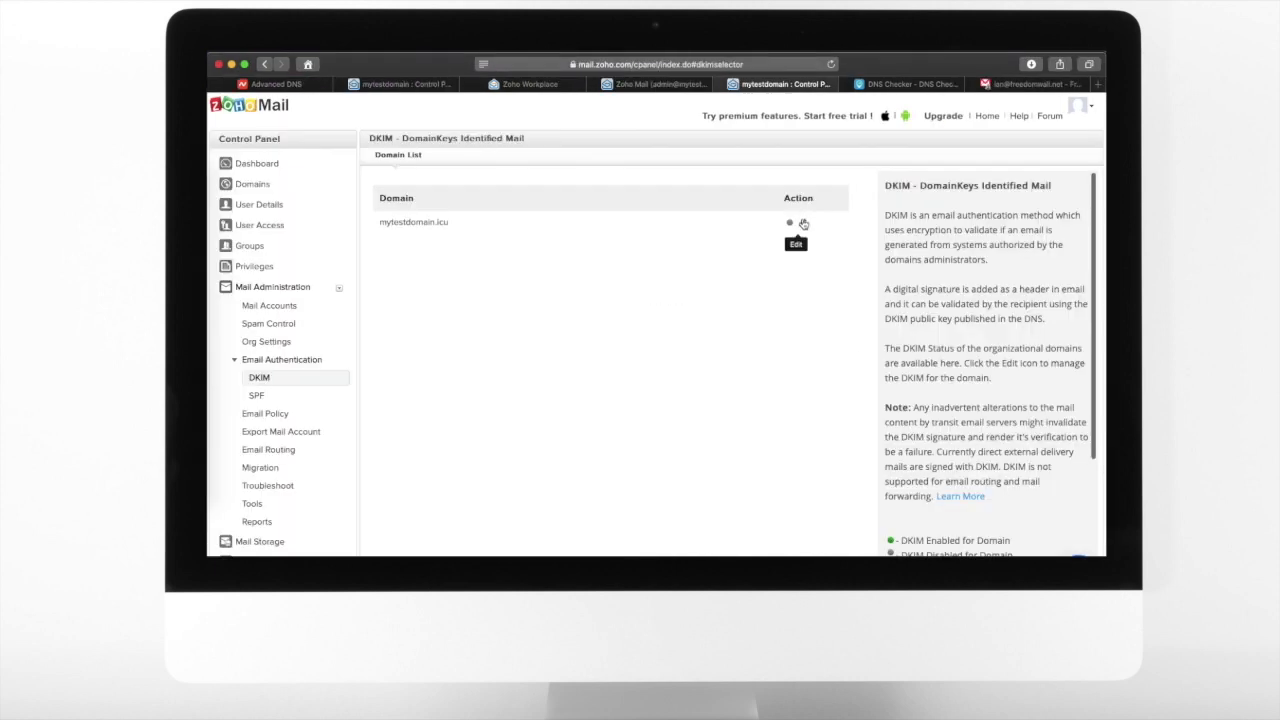
left_click(802, 223)
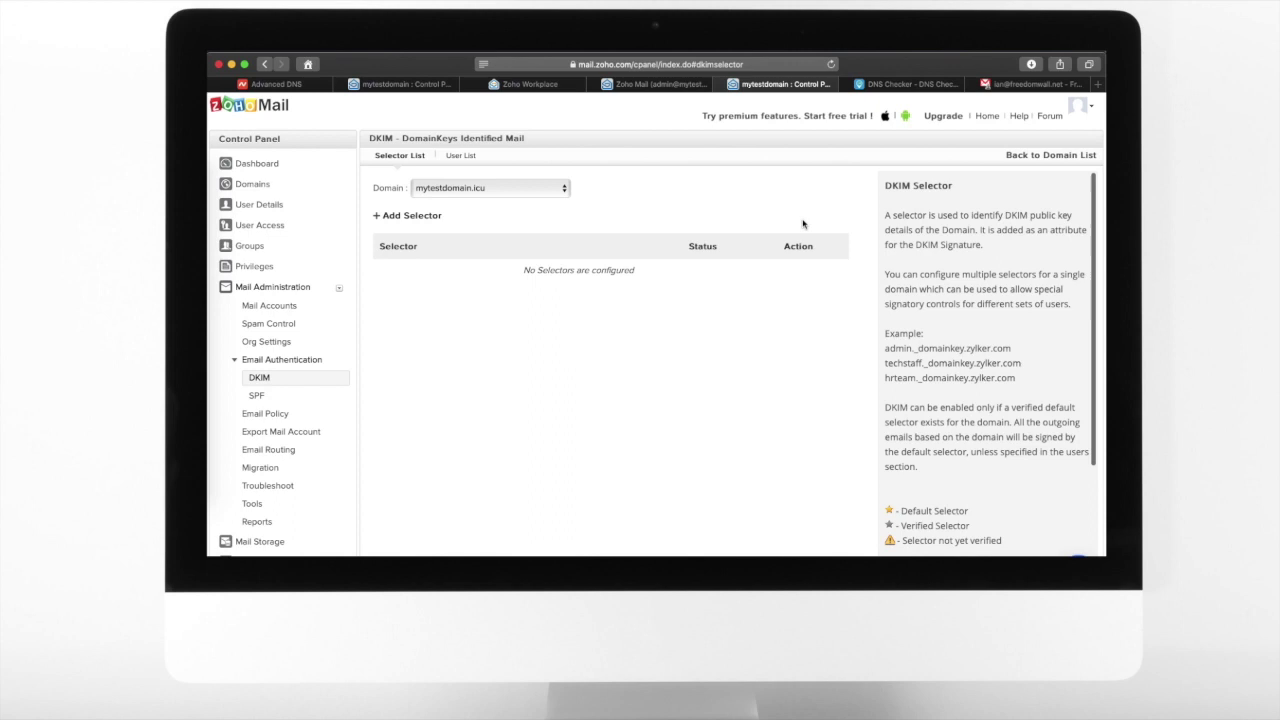
left_click(405, 218)
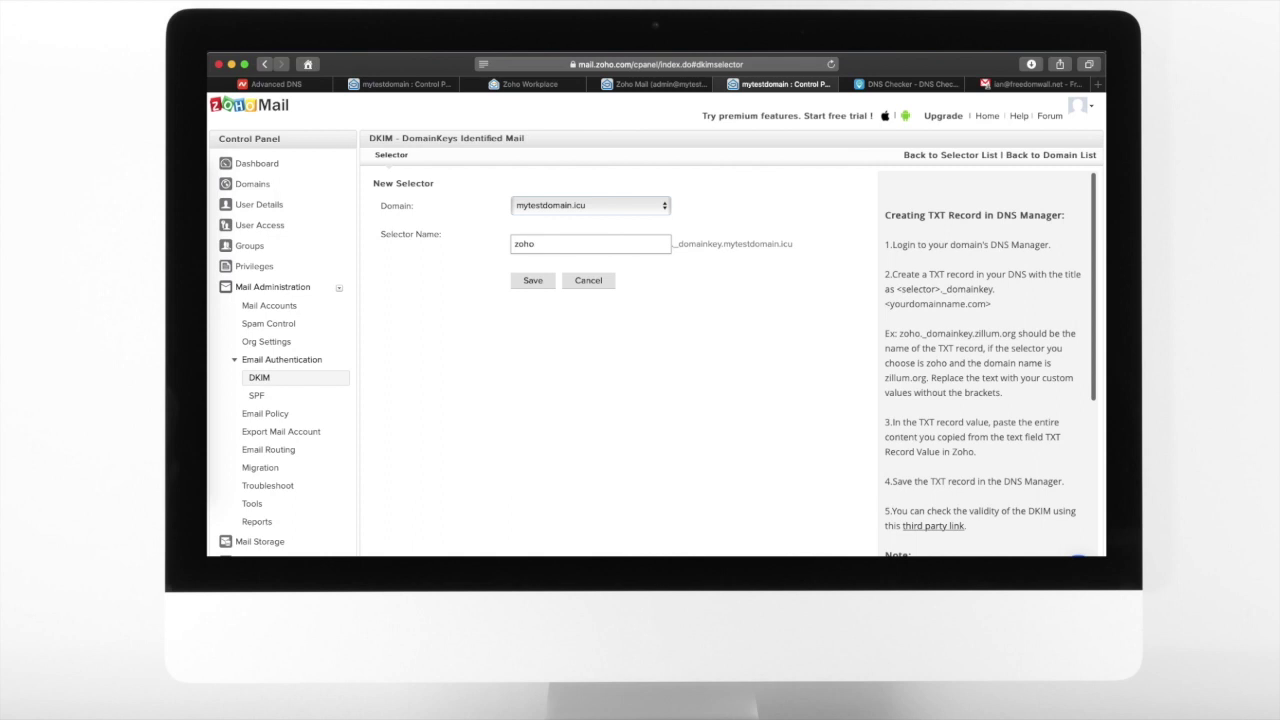
left_click(533, 281)
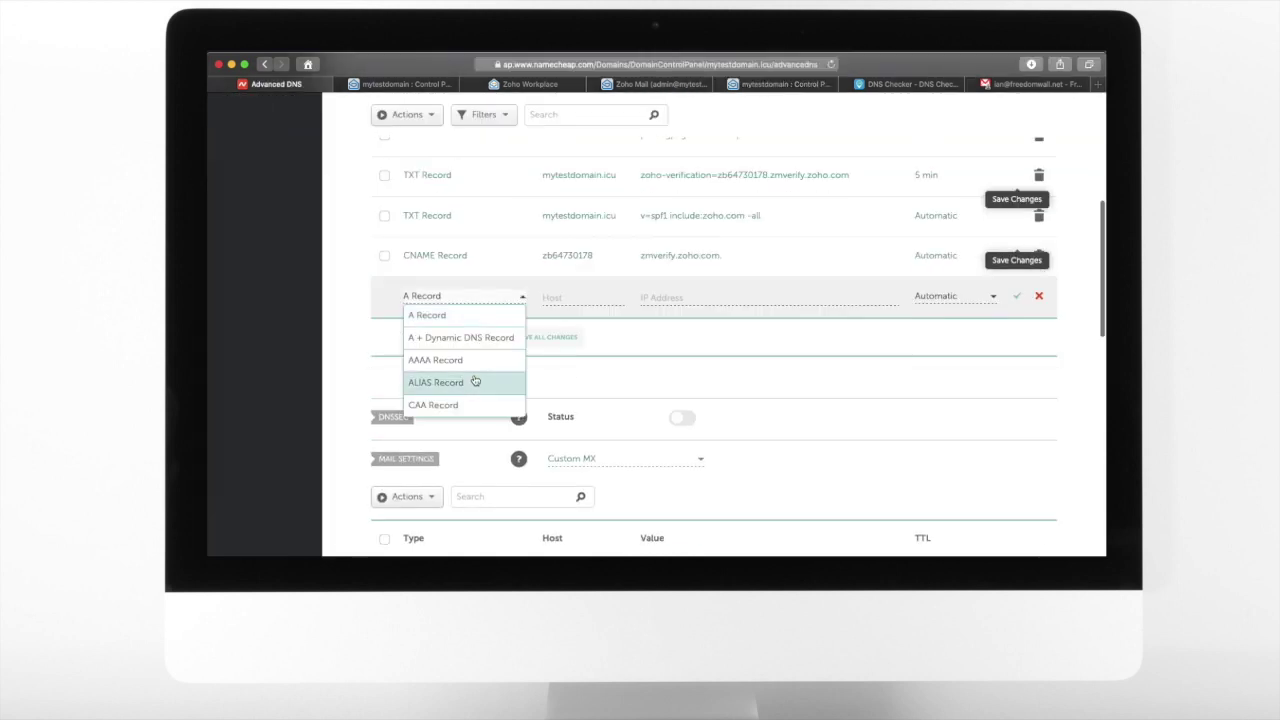
- Make the new Namecheap record a TXT Record with the zoho._domainkey host pasted in
scroll(512, 316, "down", 5)
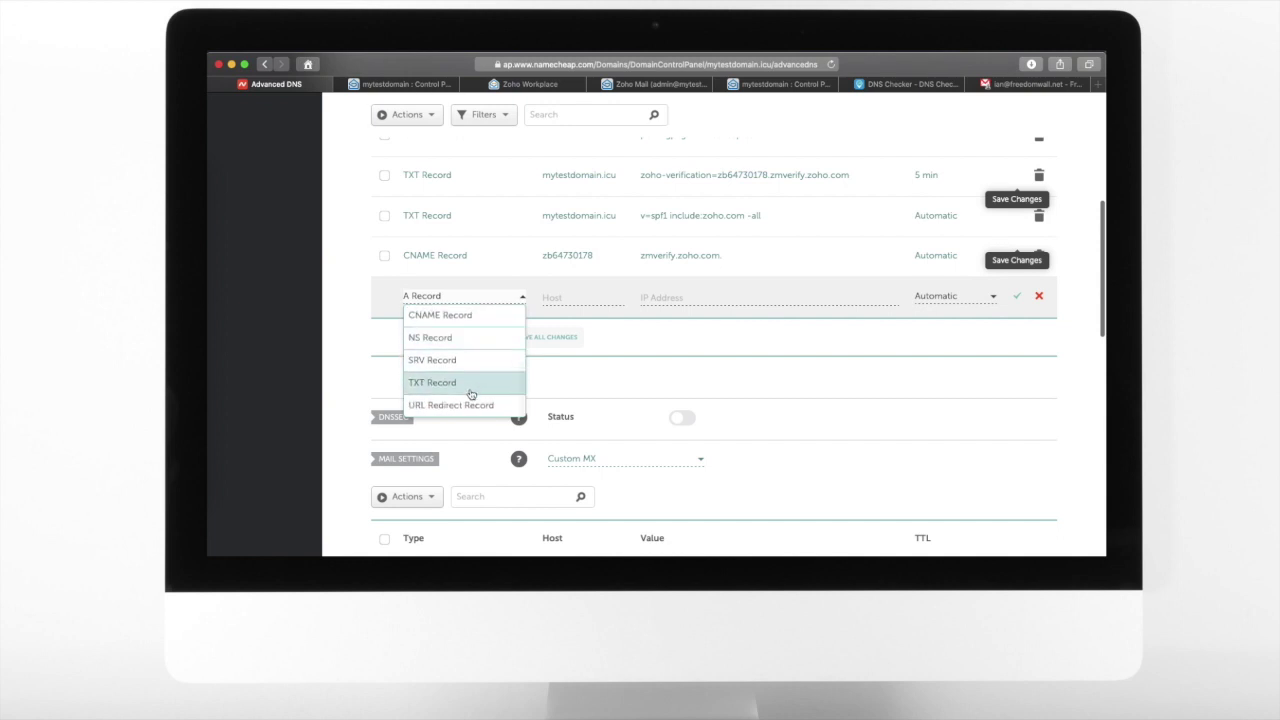
left_click(470, 388)
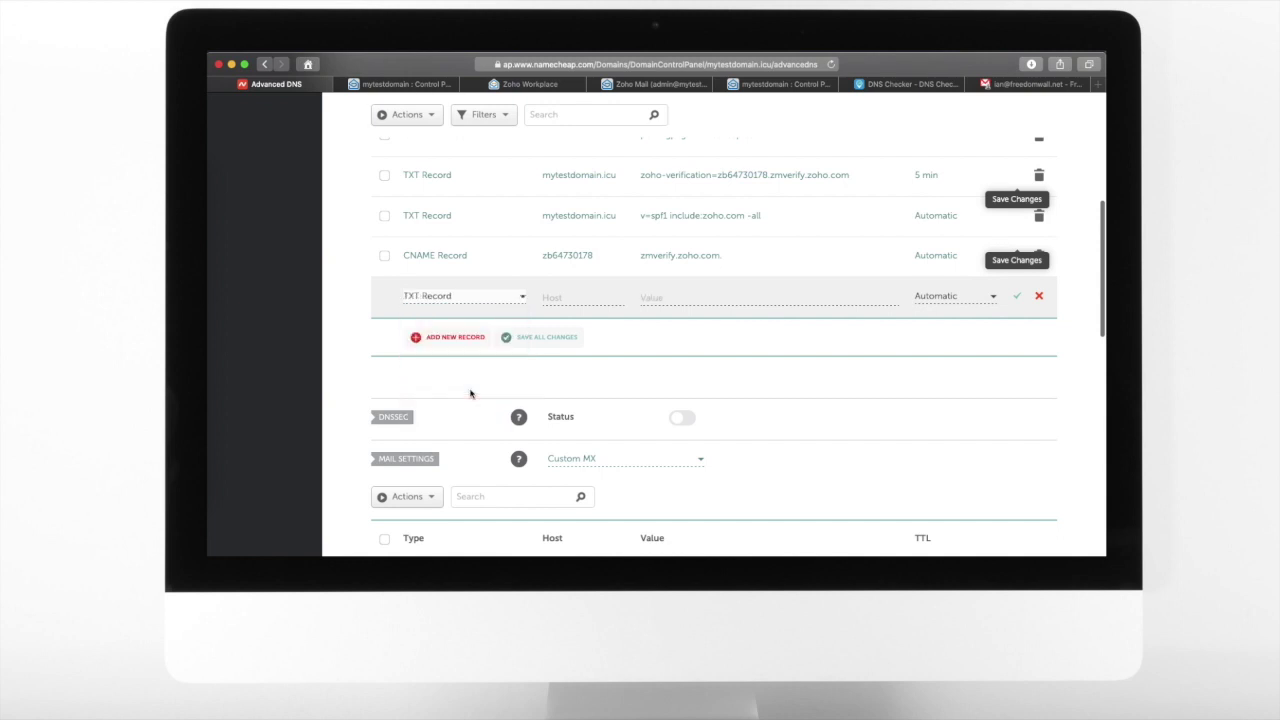
left_click(583, 296)
key("super+v")
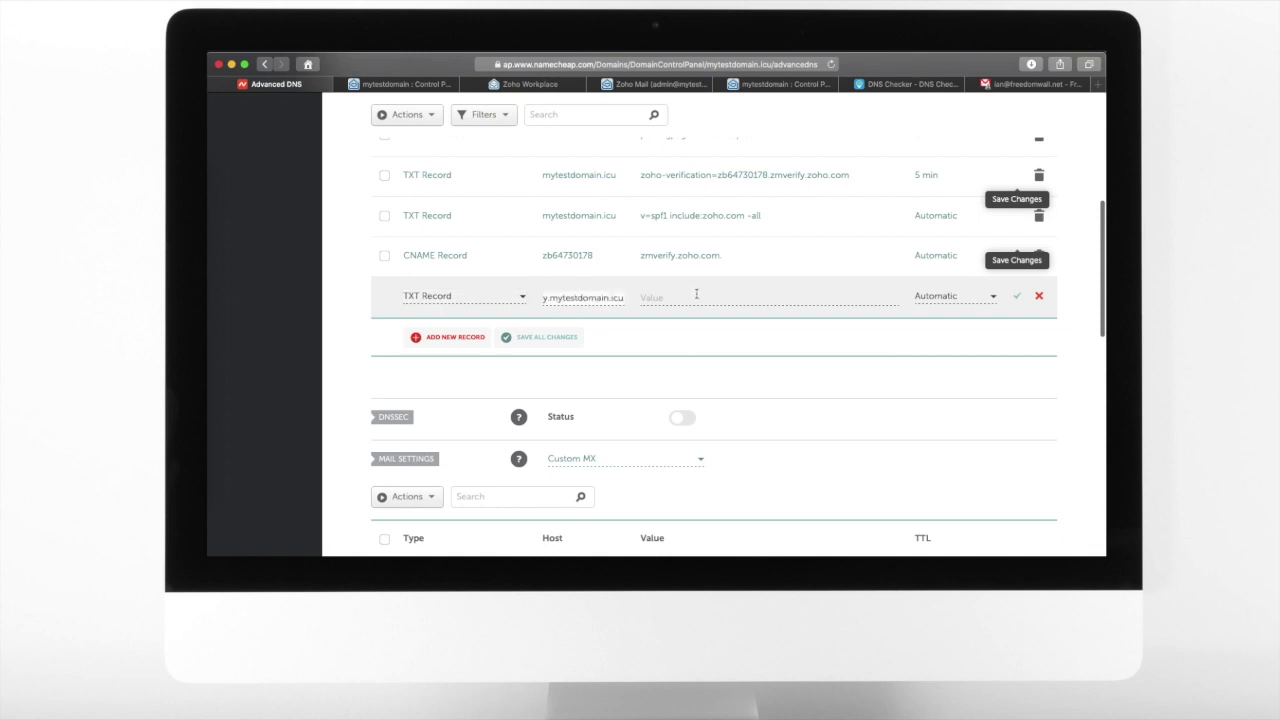
left_click(697, 295)
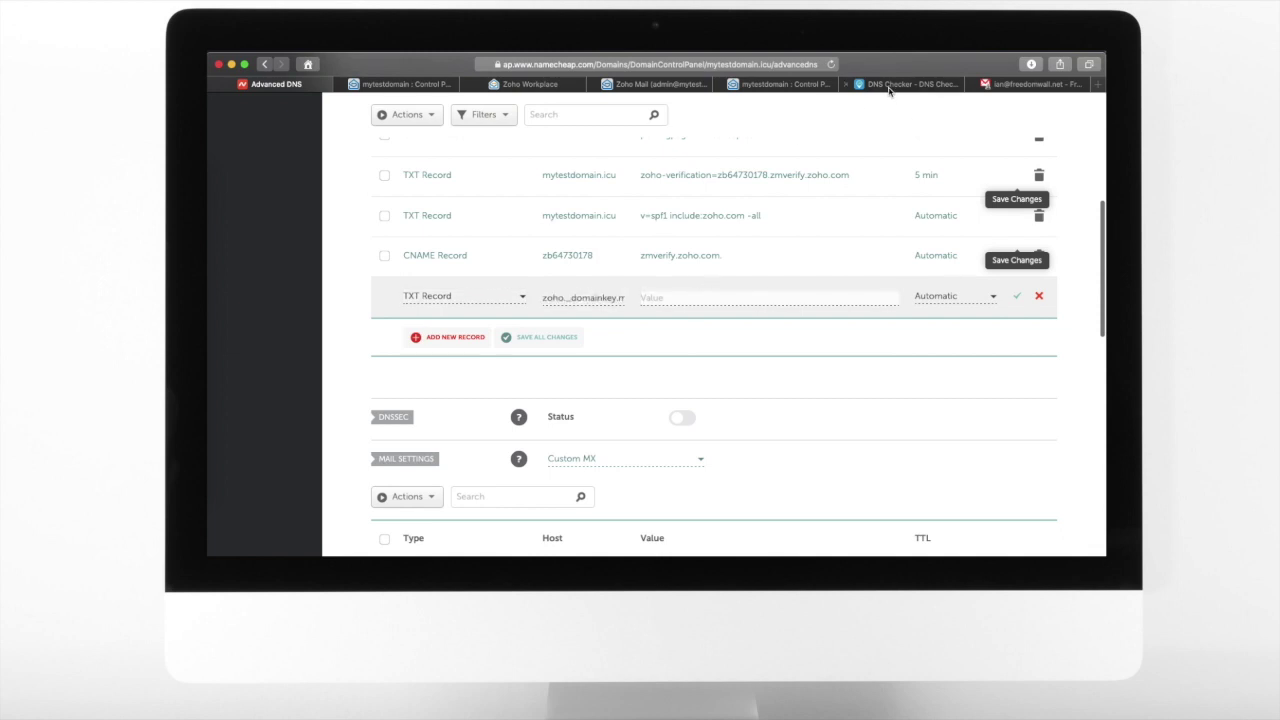
- Paste Zoho's DKIM key as the TXT value, keep TTL Automatic, and save
left_click(783, 84)
left_click(656, 272)
key("super+v")
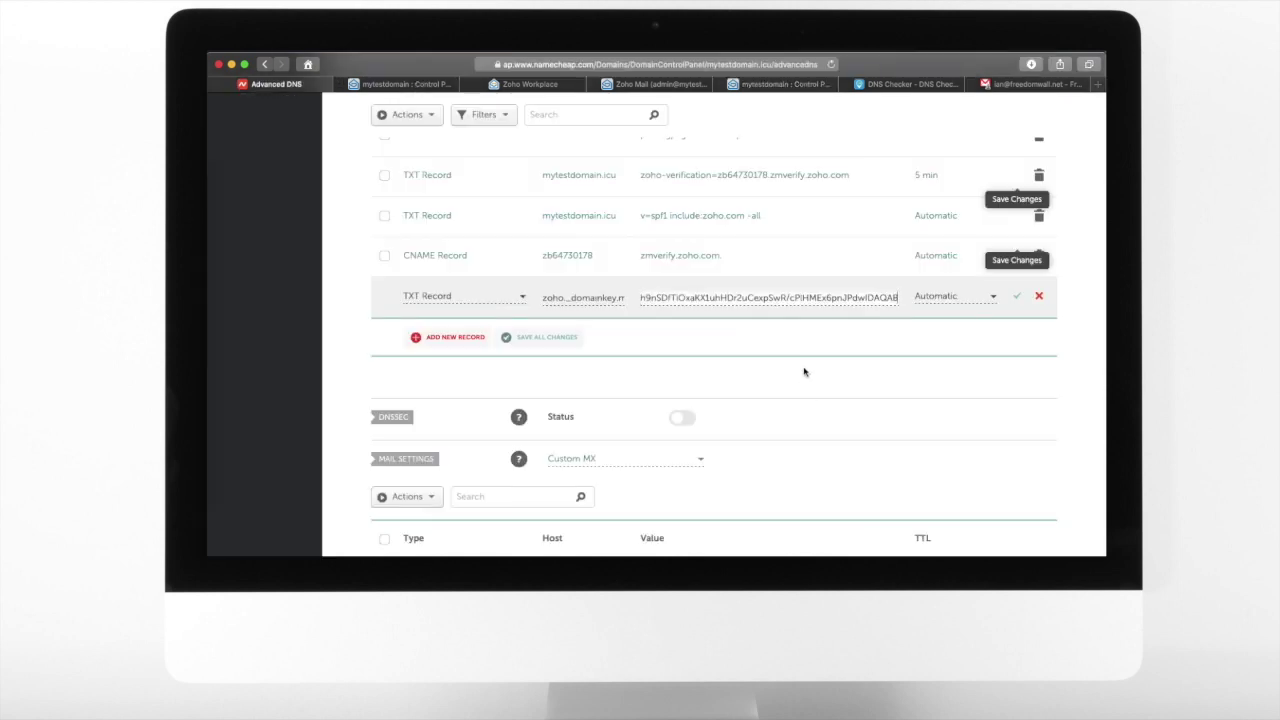
left_click(995, 296)
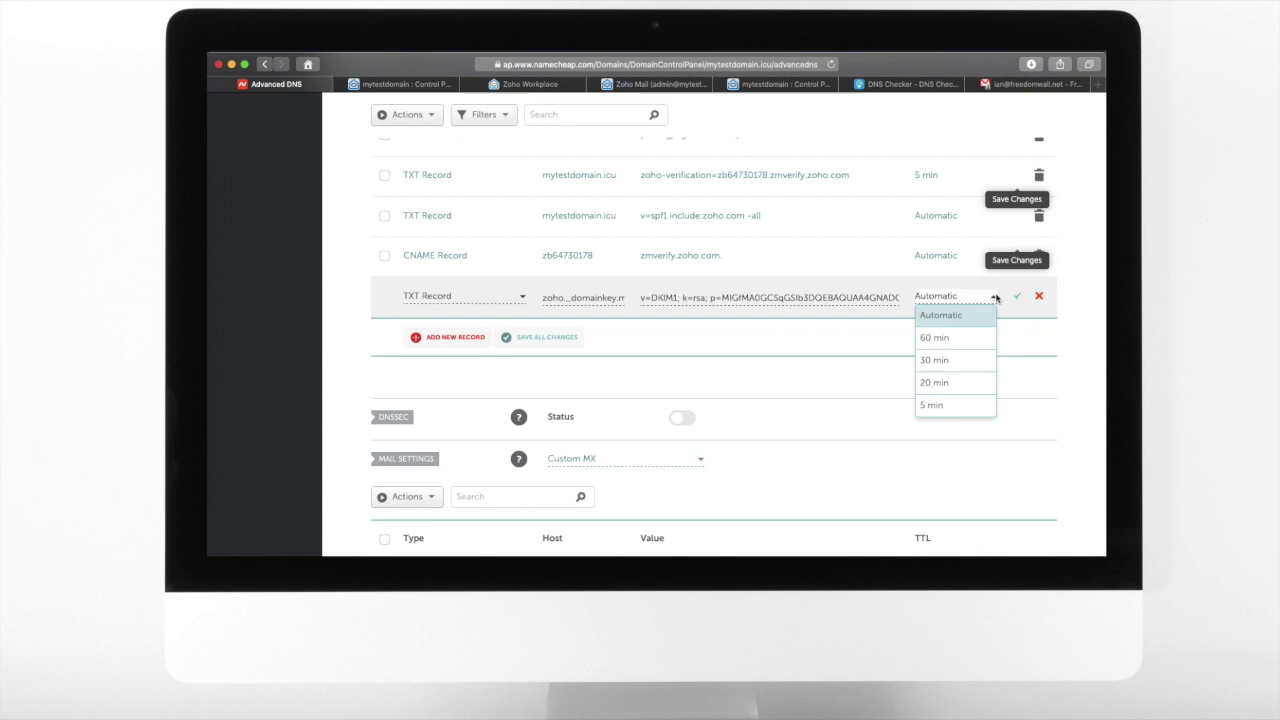
left_click(1018, 300)
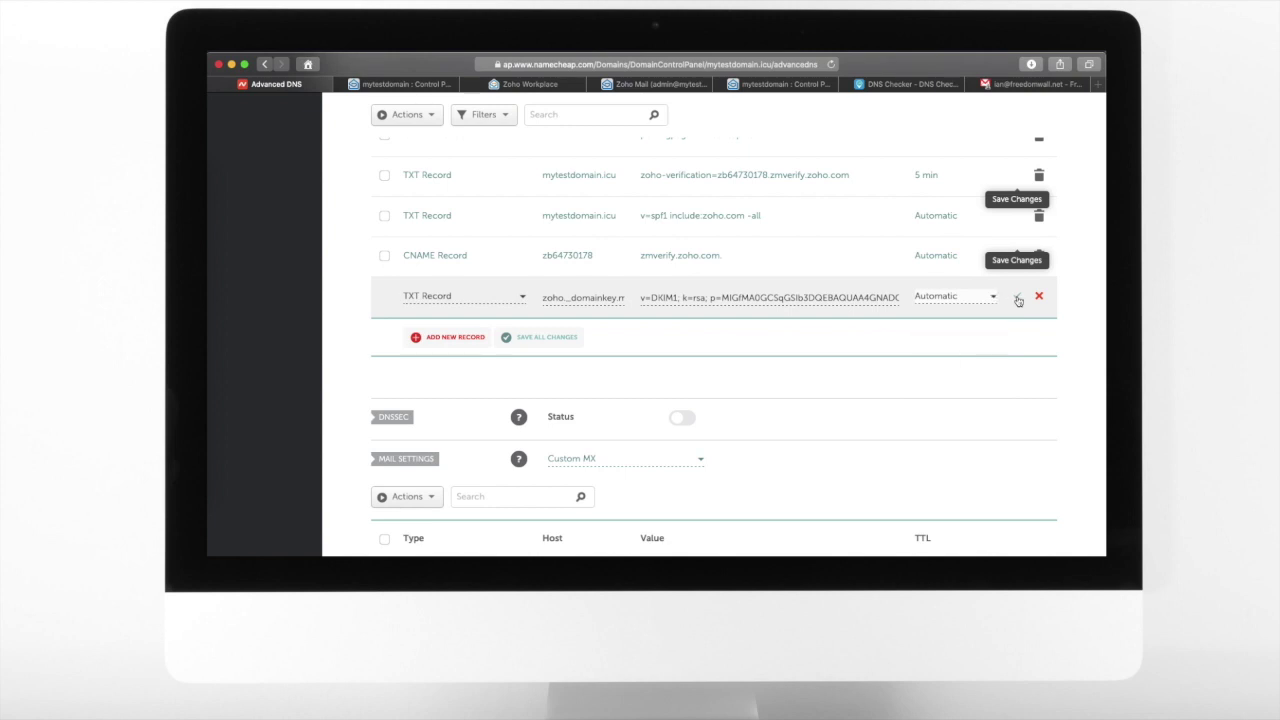
left_click(1018, 299)
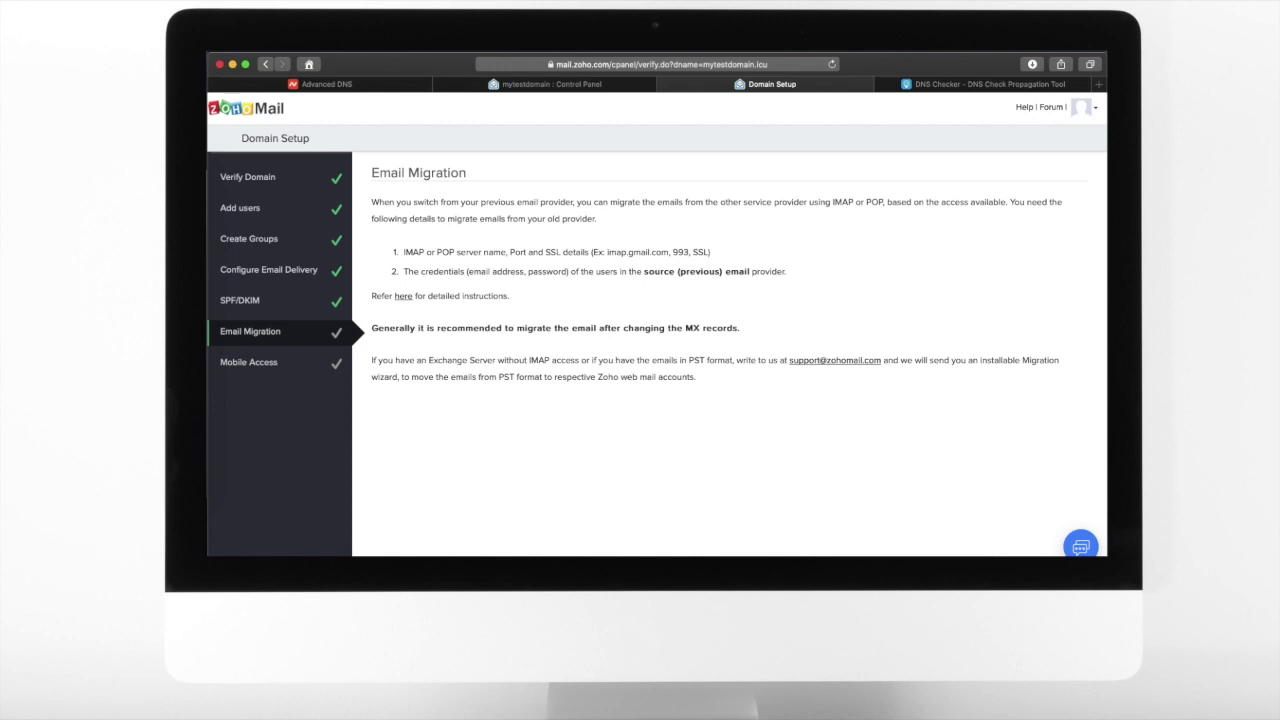
- Go to the Mobile Access setup step and scroll through the mobile app page
left_click(248, 362)
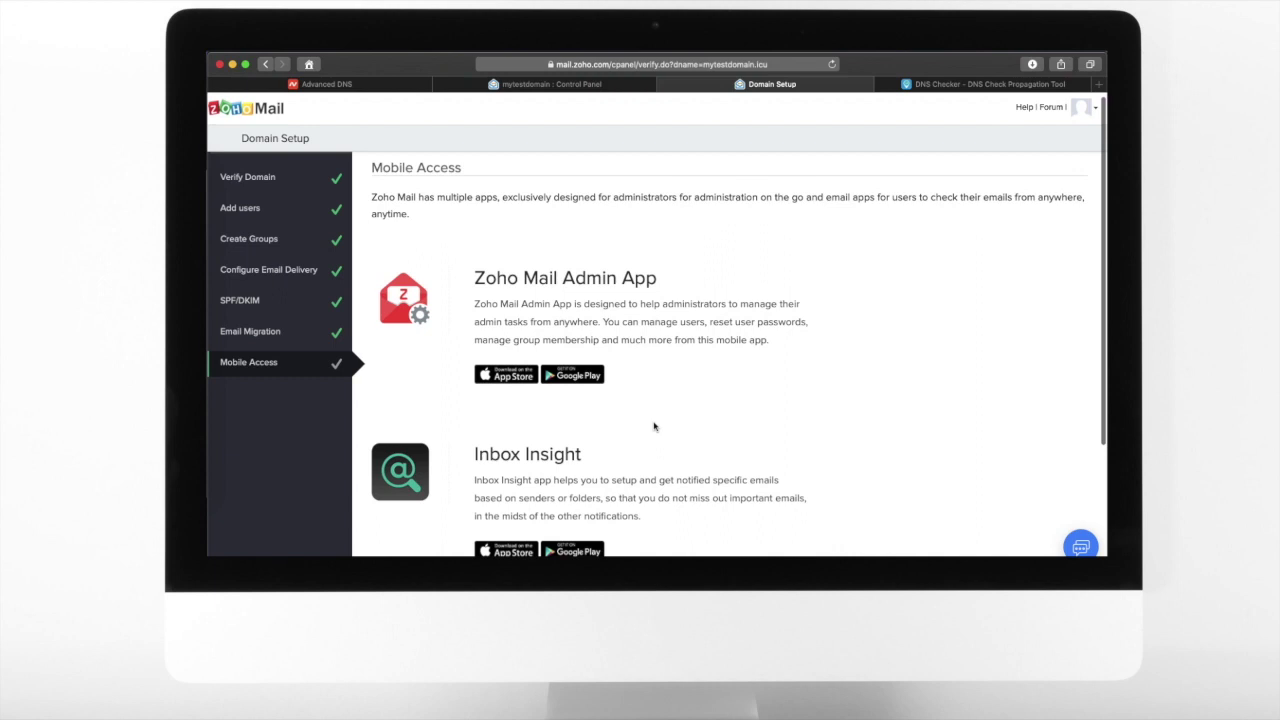
scroll(730, 355, "down", 5)
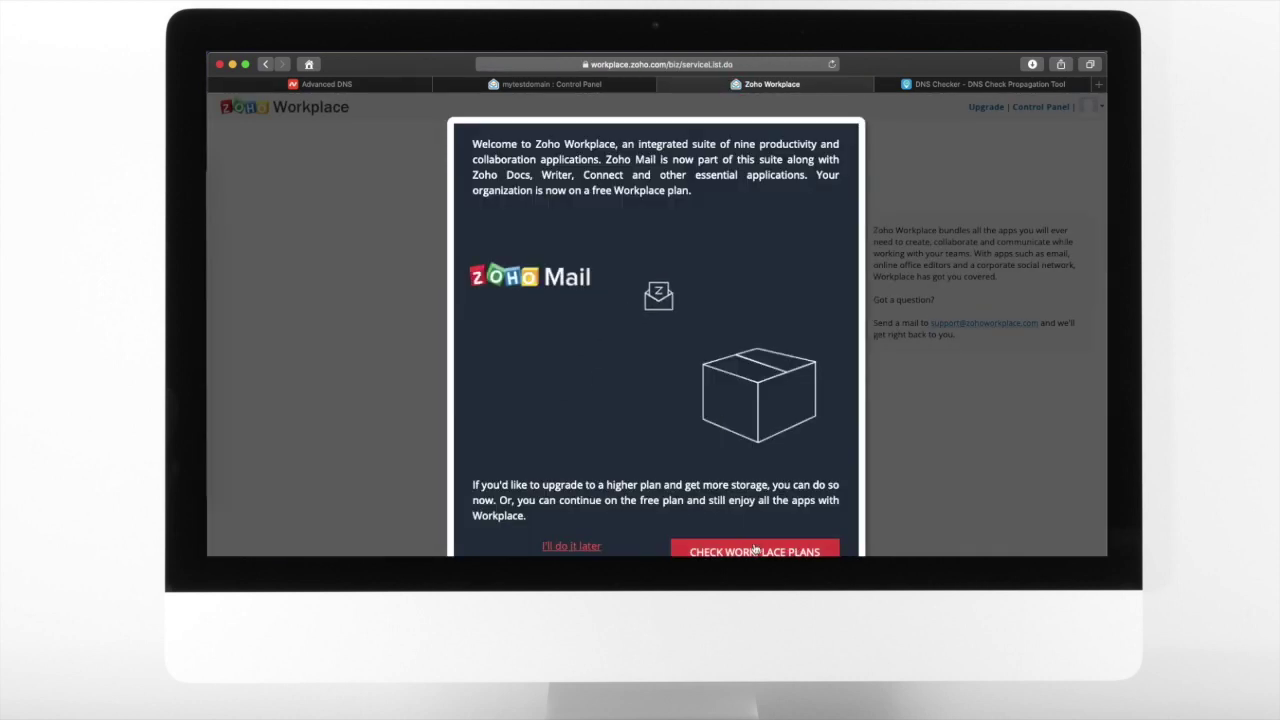
- Dismiss the Workplace welcome popup and open the Mail app for the new mailbox
left_click(571, 546)
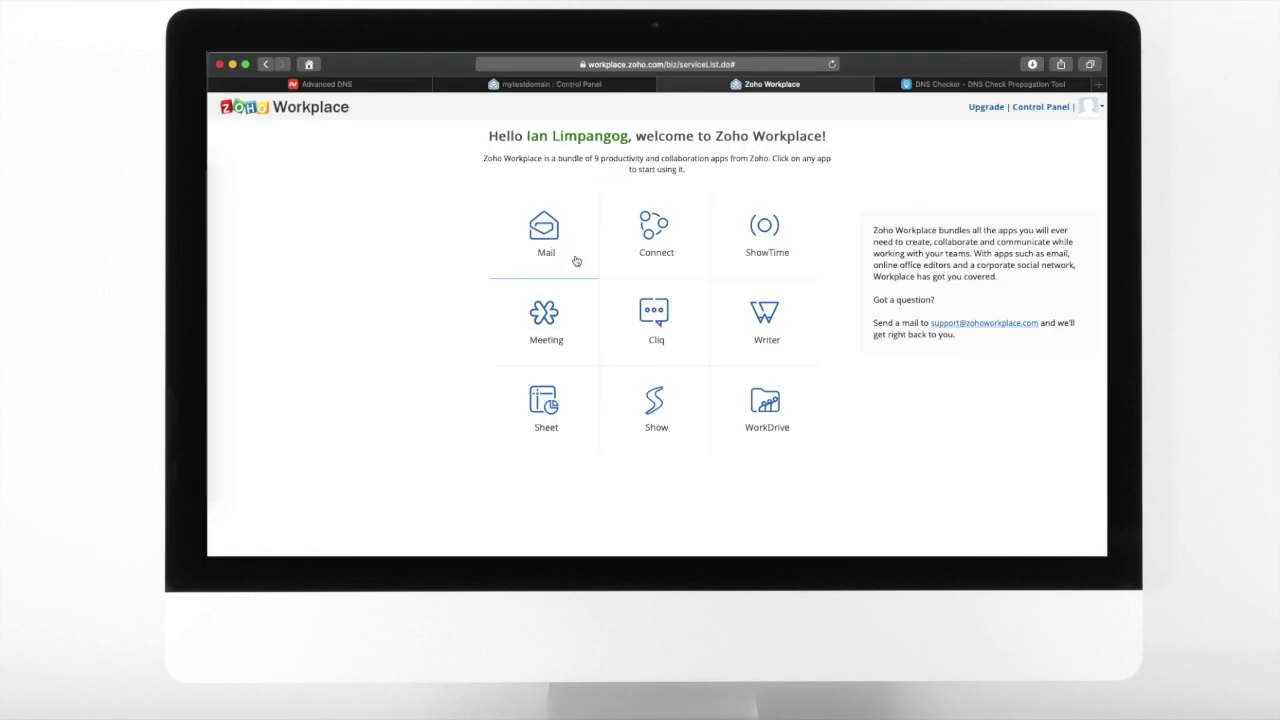
left_click(576, 261)
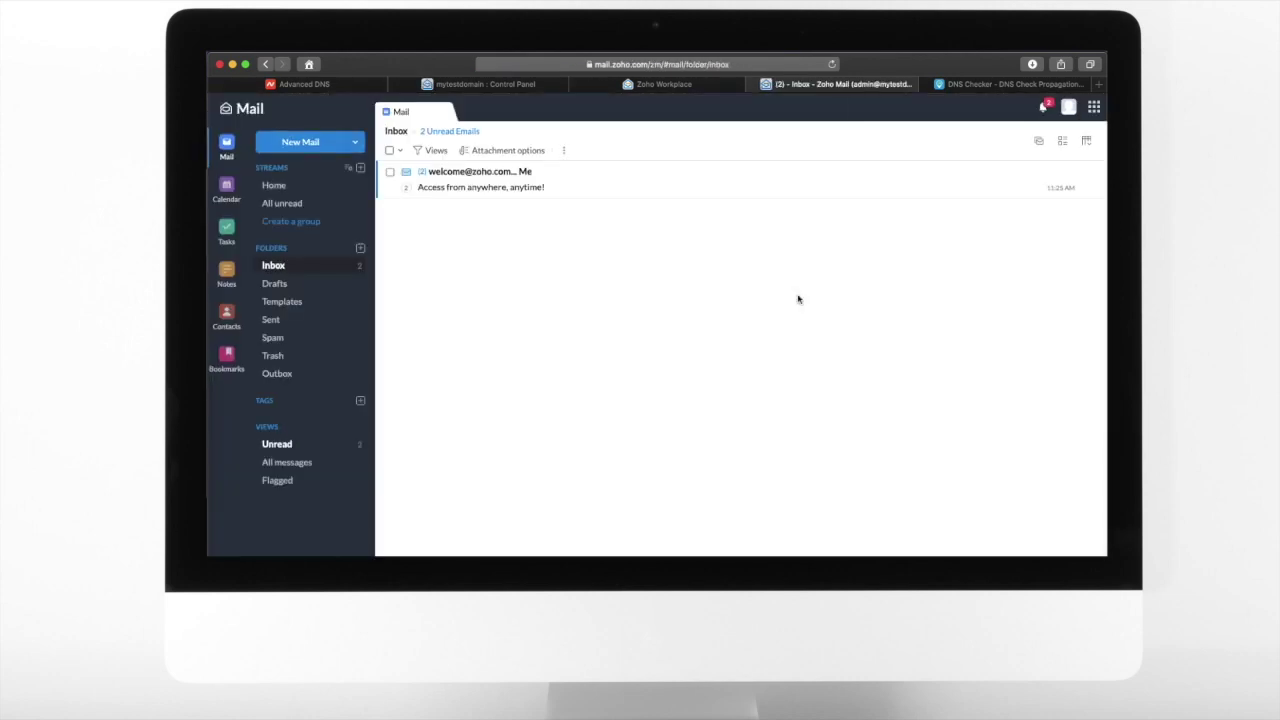
- Open the Zoho welcome email and step through to close the onboarding dialog
left_click(489, 186)
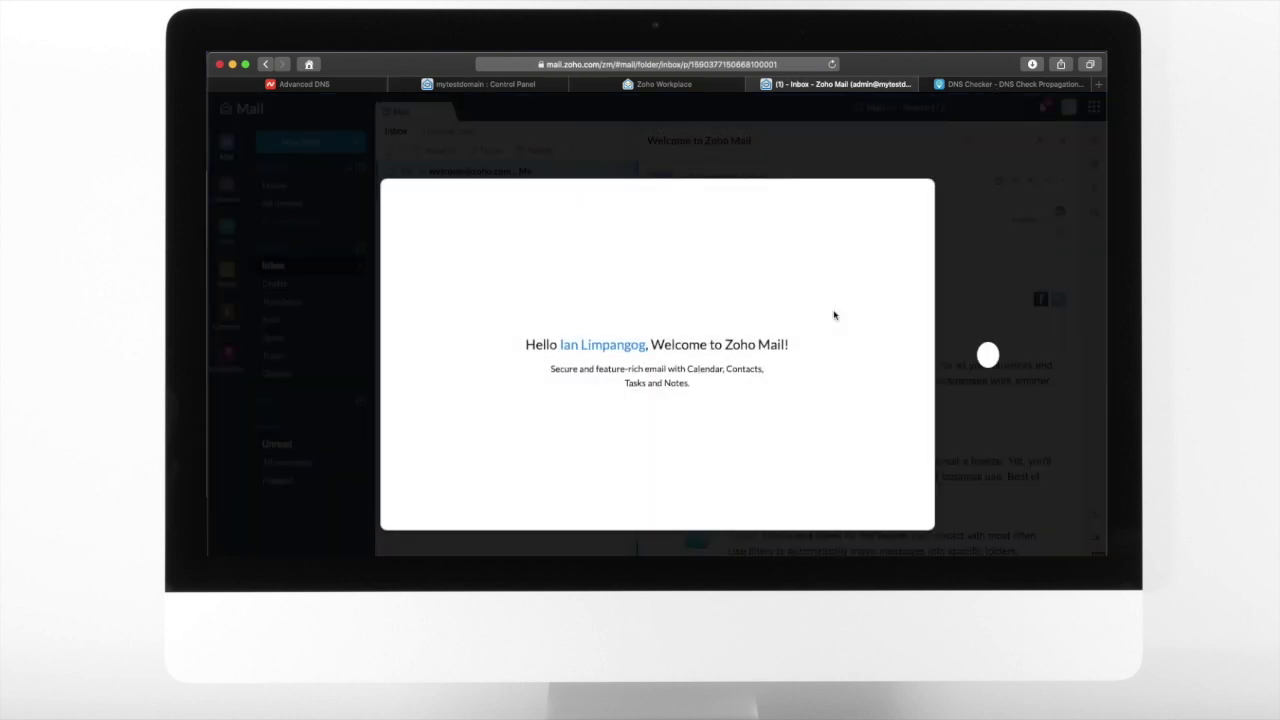
left_click(986, 354)
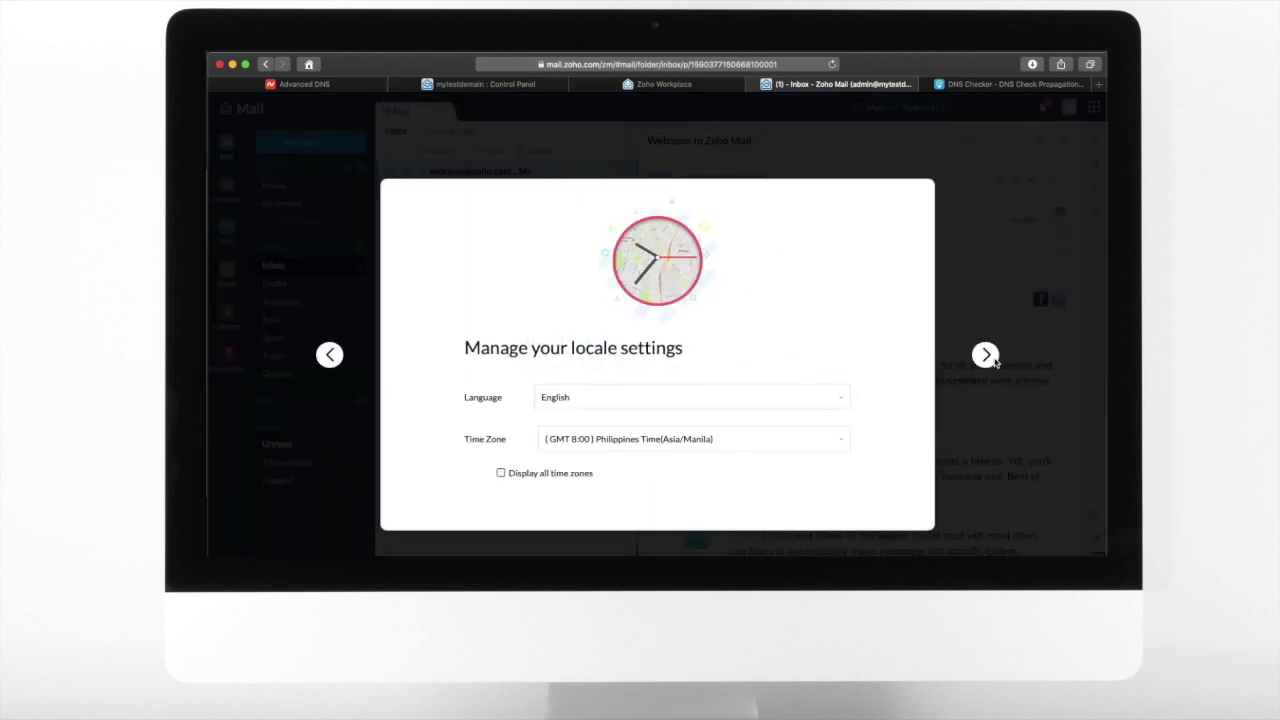
left_click(986, 354)
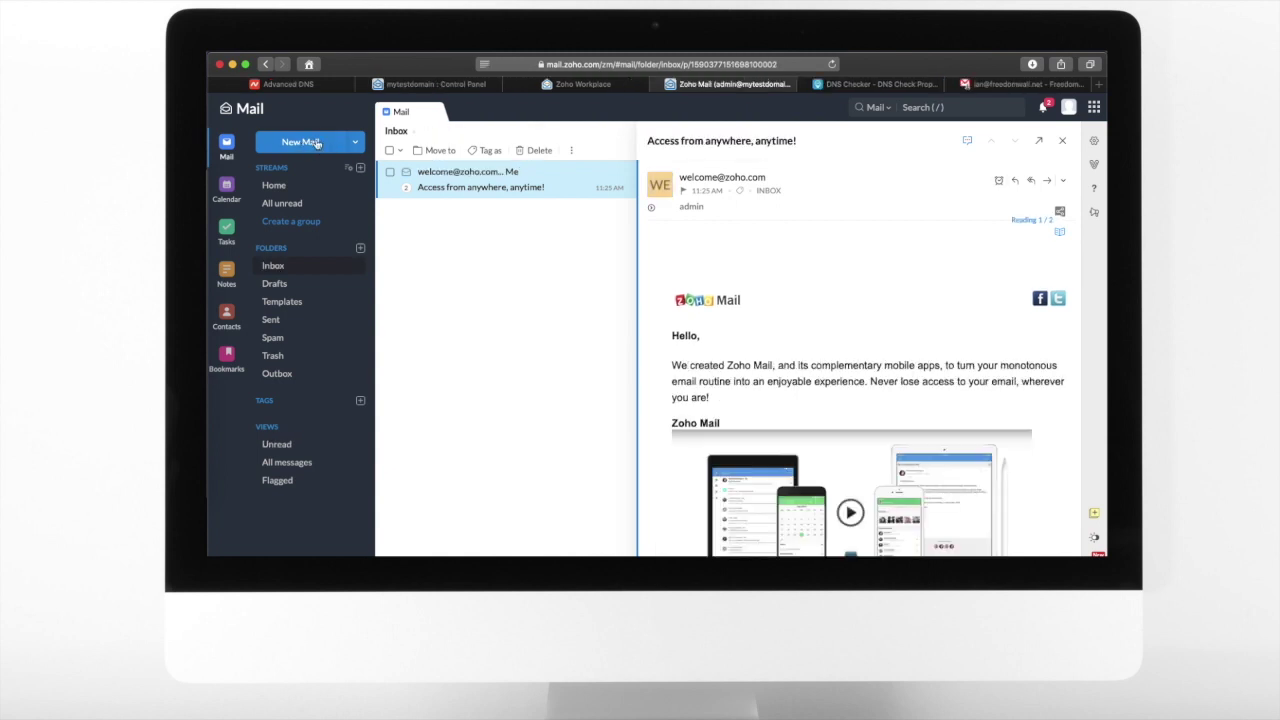
- Send a test email 'This should be working' to the Gmail recipient, signed Thanks
left_click(300, 142)
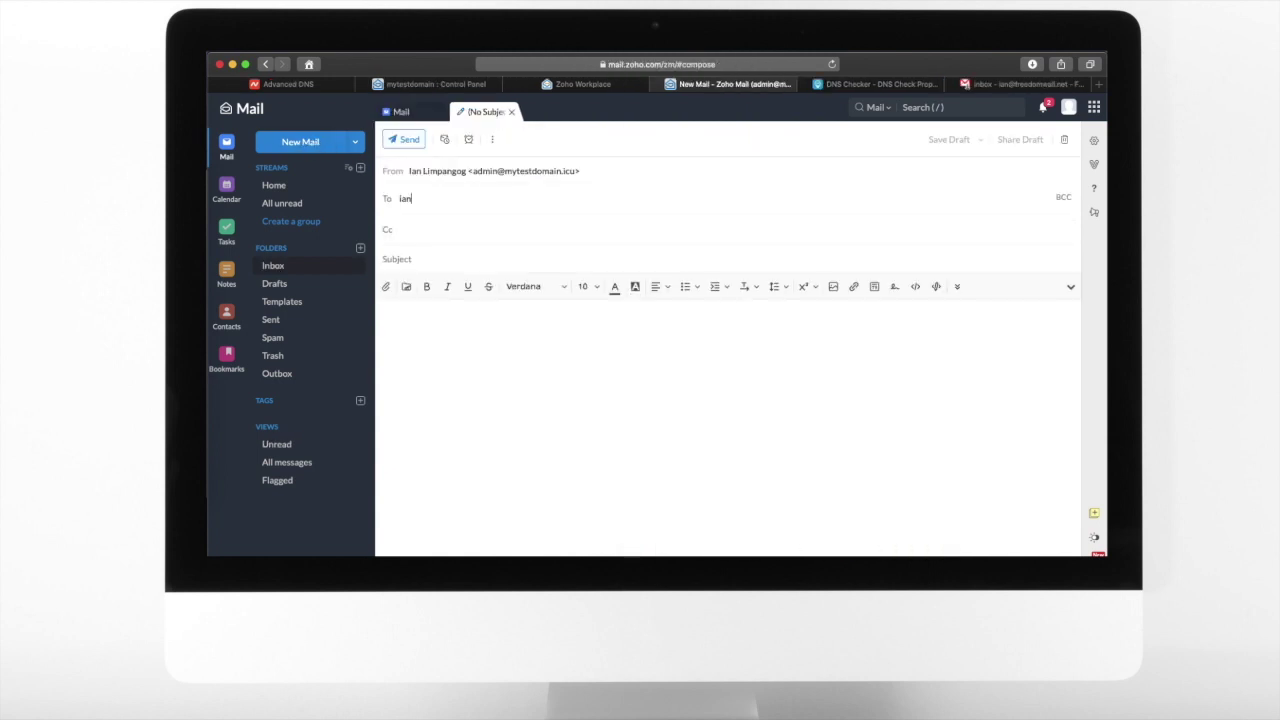
key("Tab")
key("Tab")
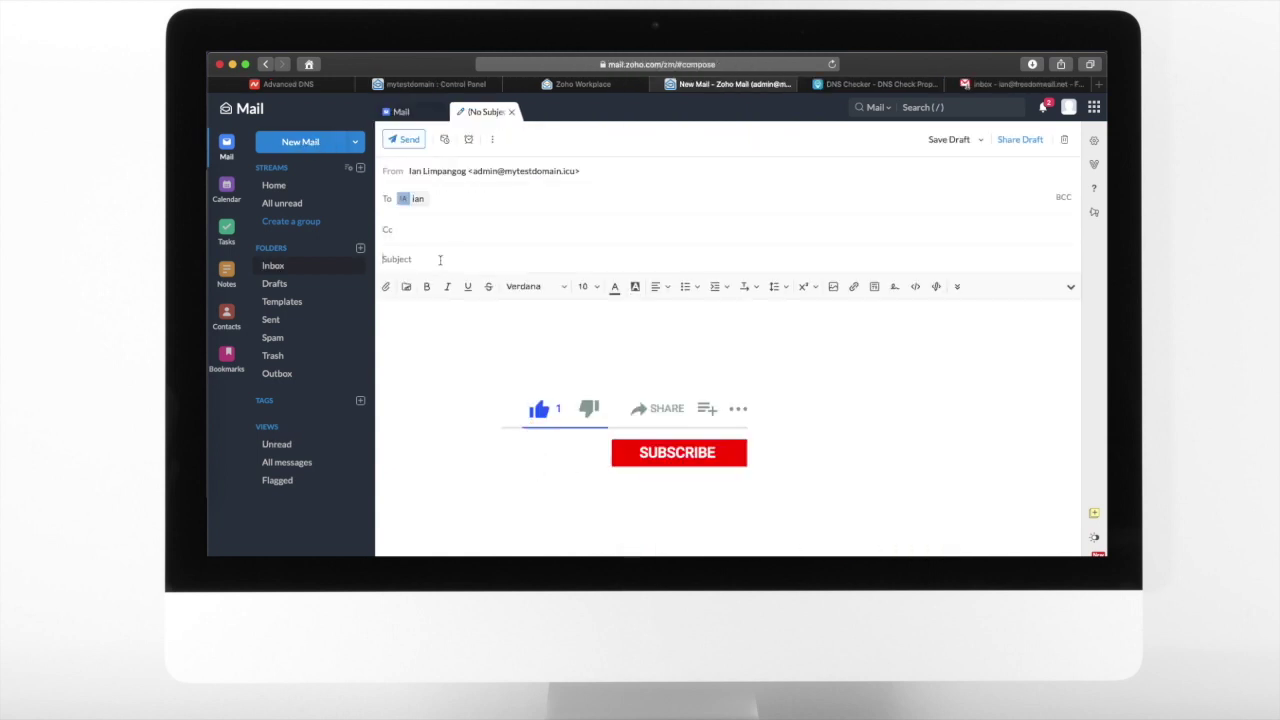
type("This should be working")
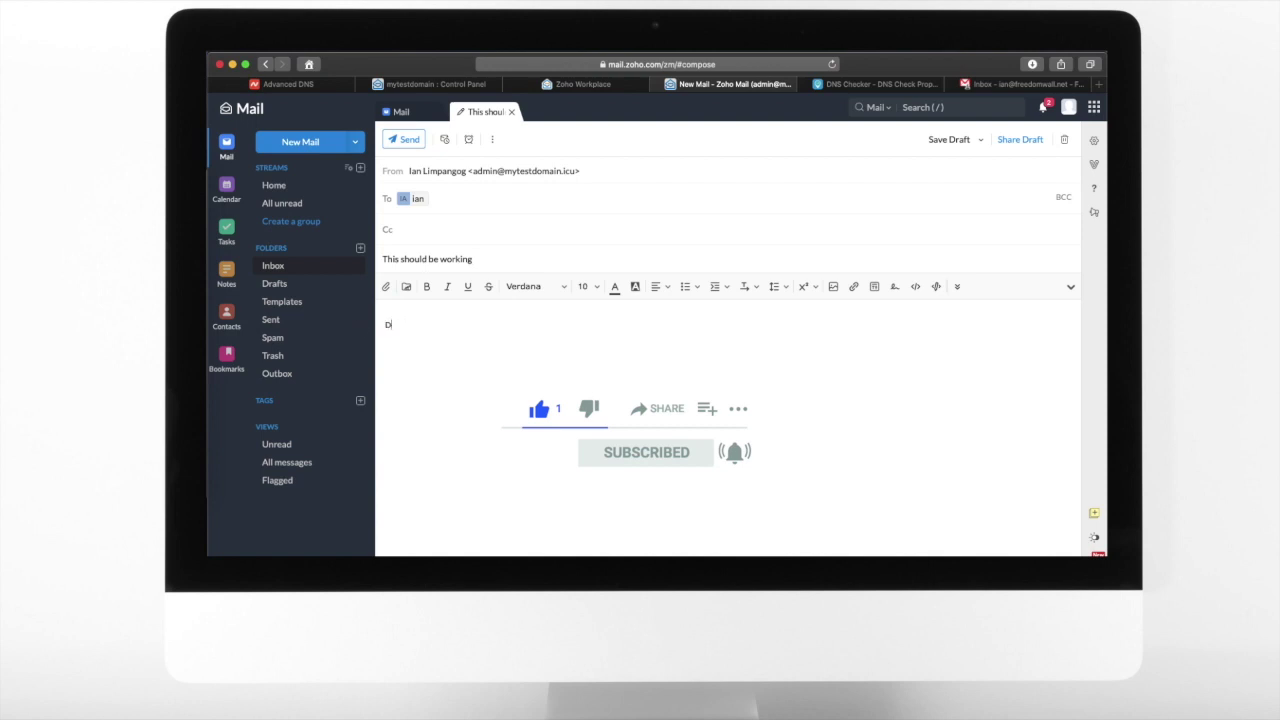
type("is is to test if my new")
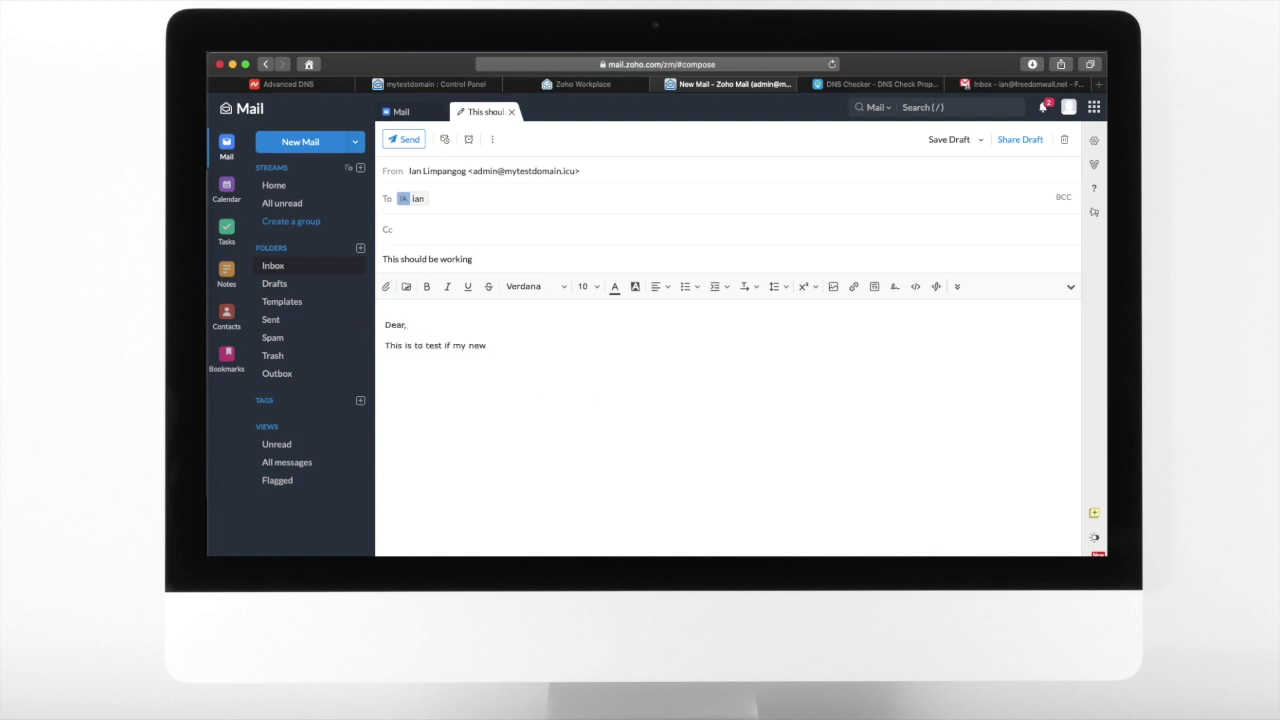
type(" custom email domain from Zoho is working.")
key("Return")
type("Thanks!")
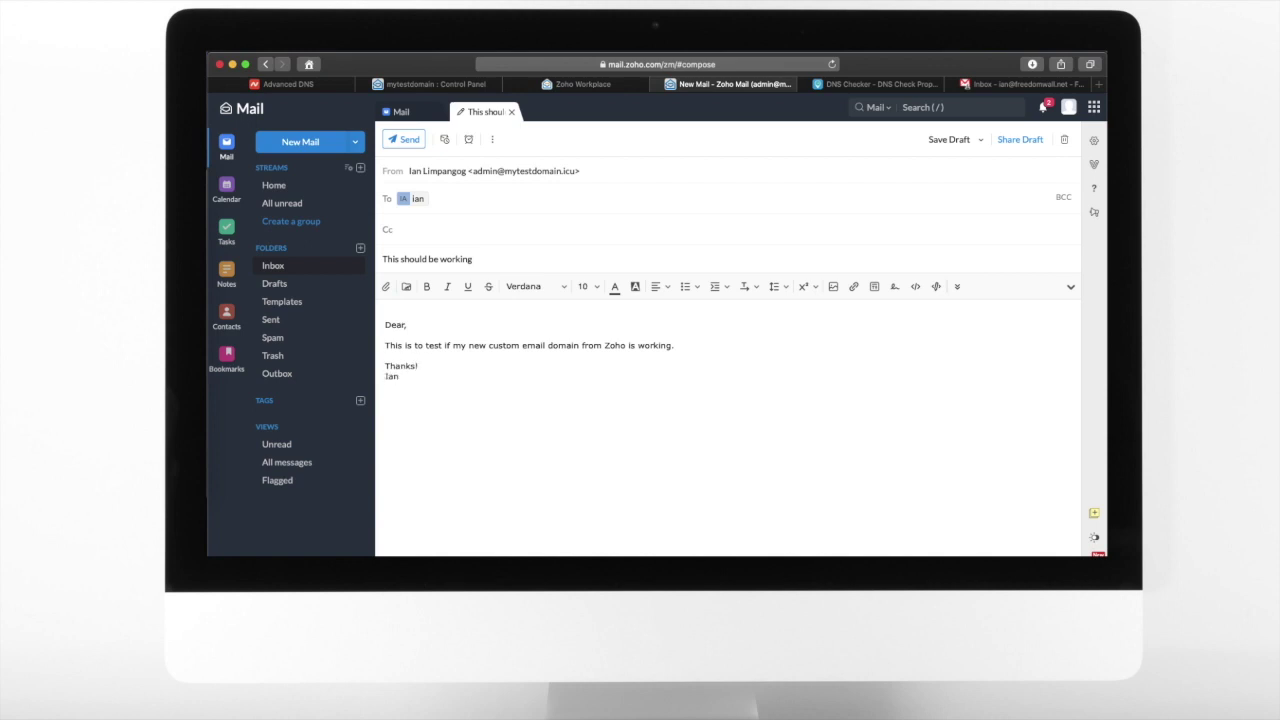
left_click(424, 148)
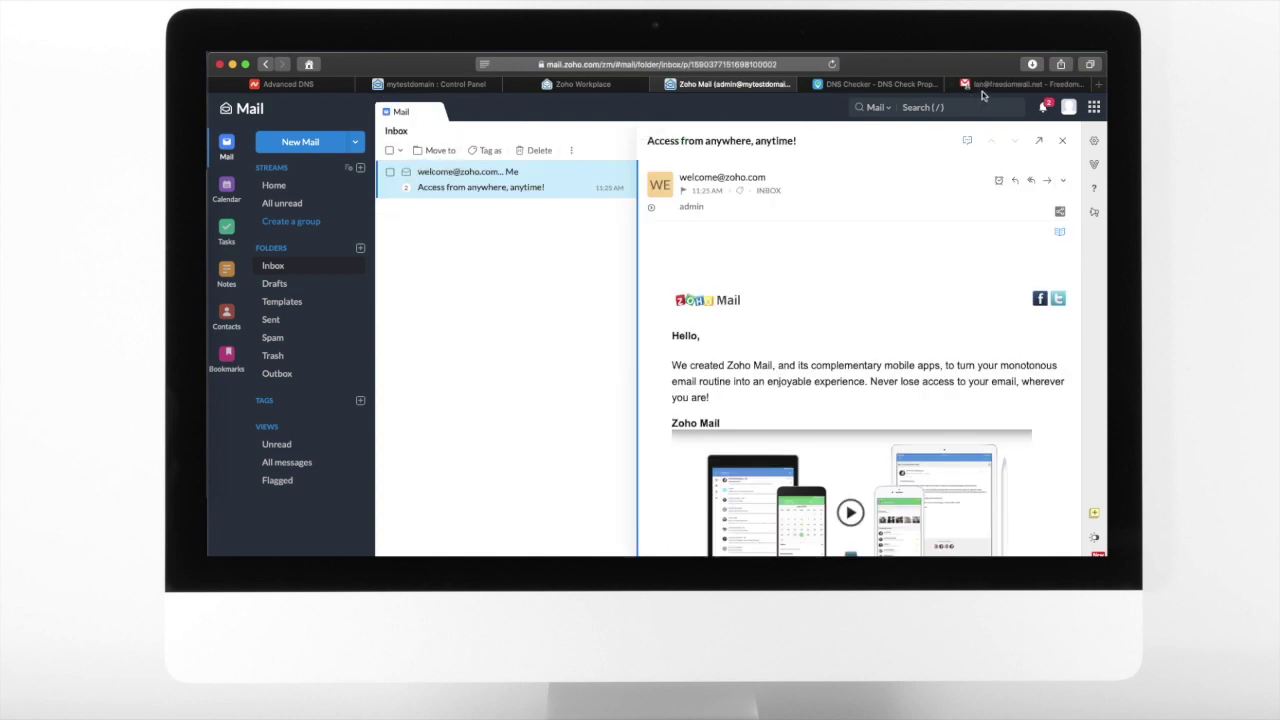
- In Gmail, open the Spam folder and the caught test message's sender details
left_click(1020, 84)
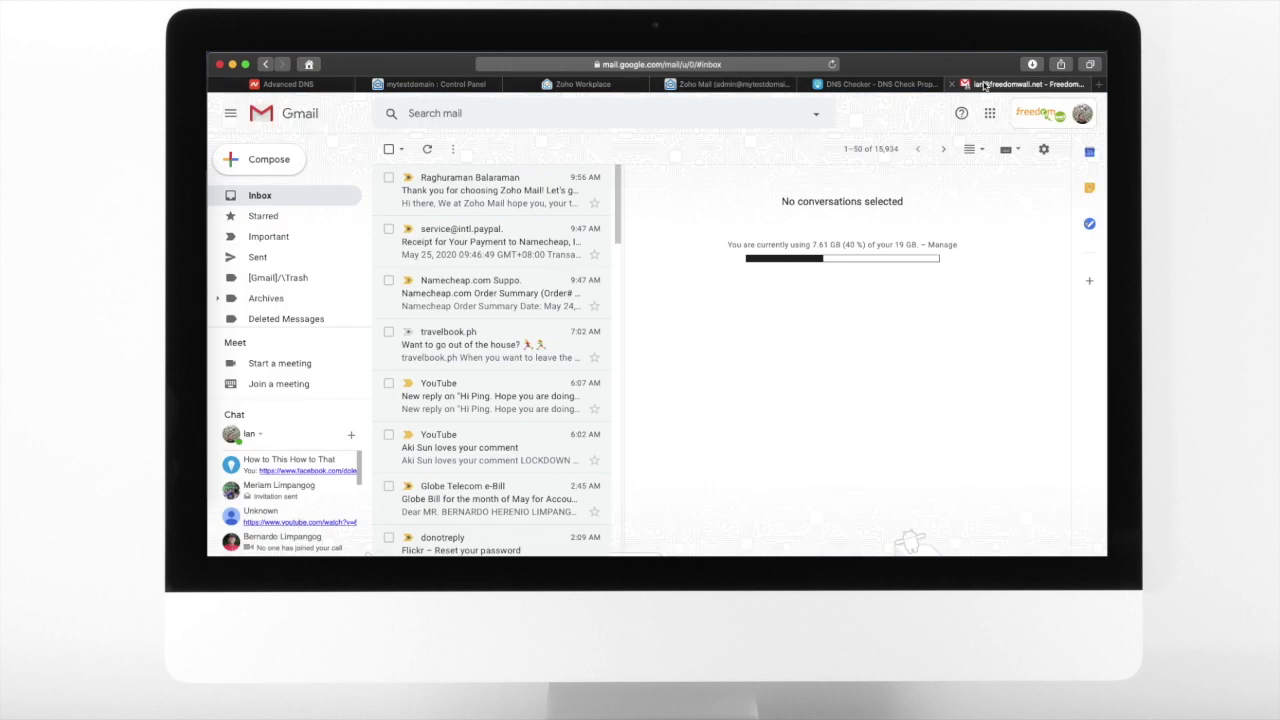
scroll(235, 300, "down", 3)
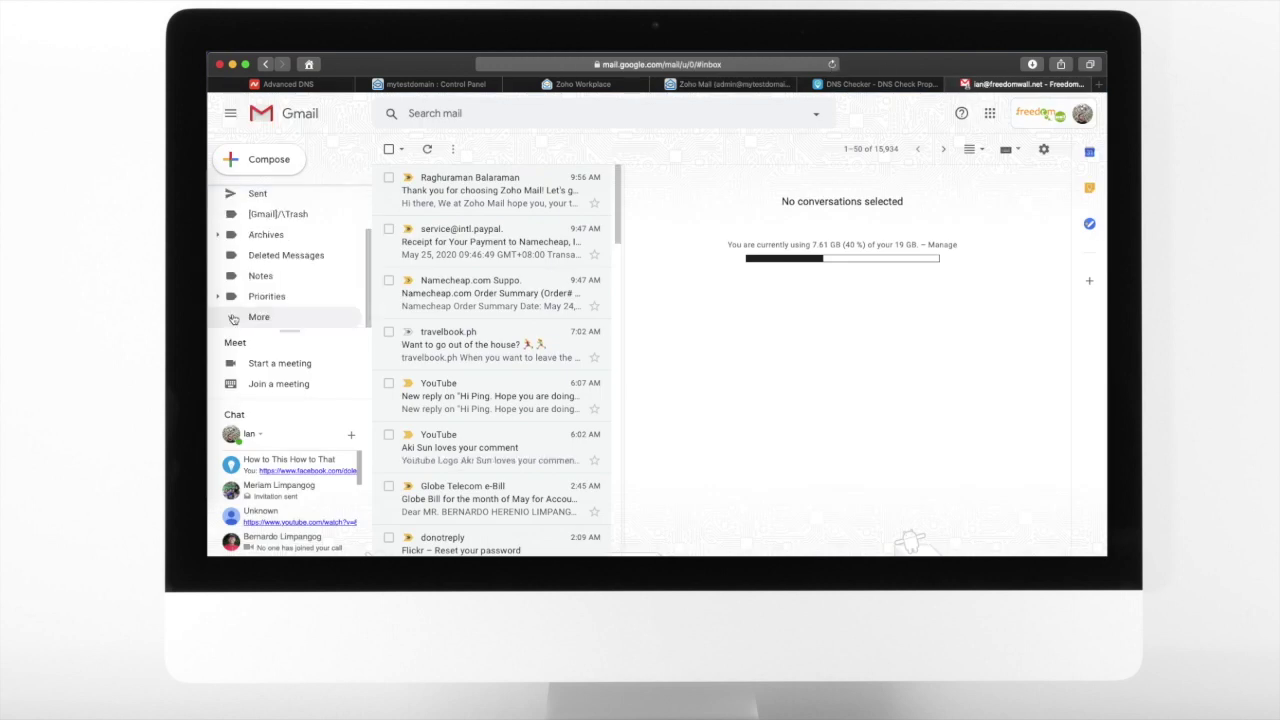
left_click(235, 318)
scroll(235, 306, "down", 4)
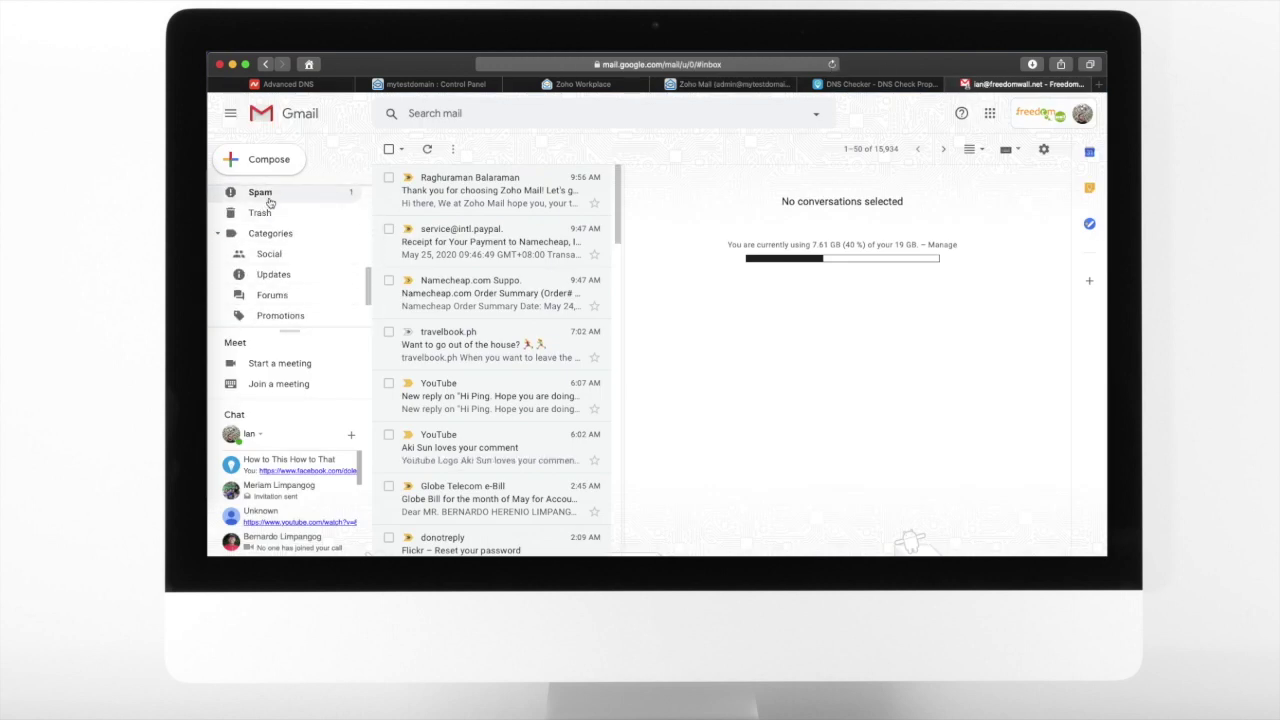
left_click(272, 194)
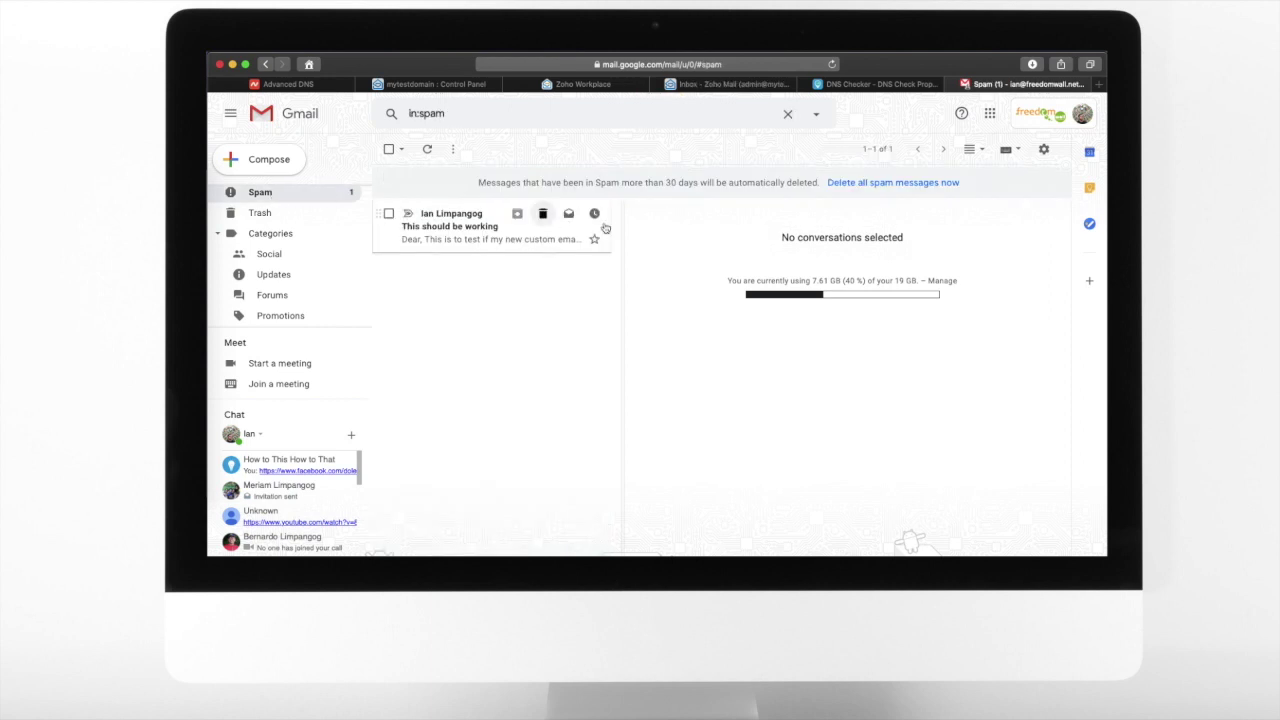
left_click(458, 237)
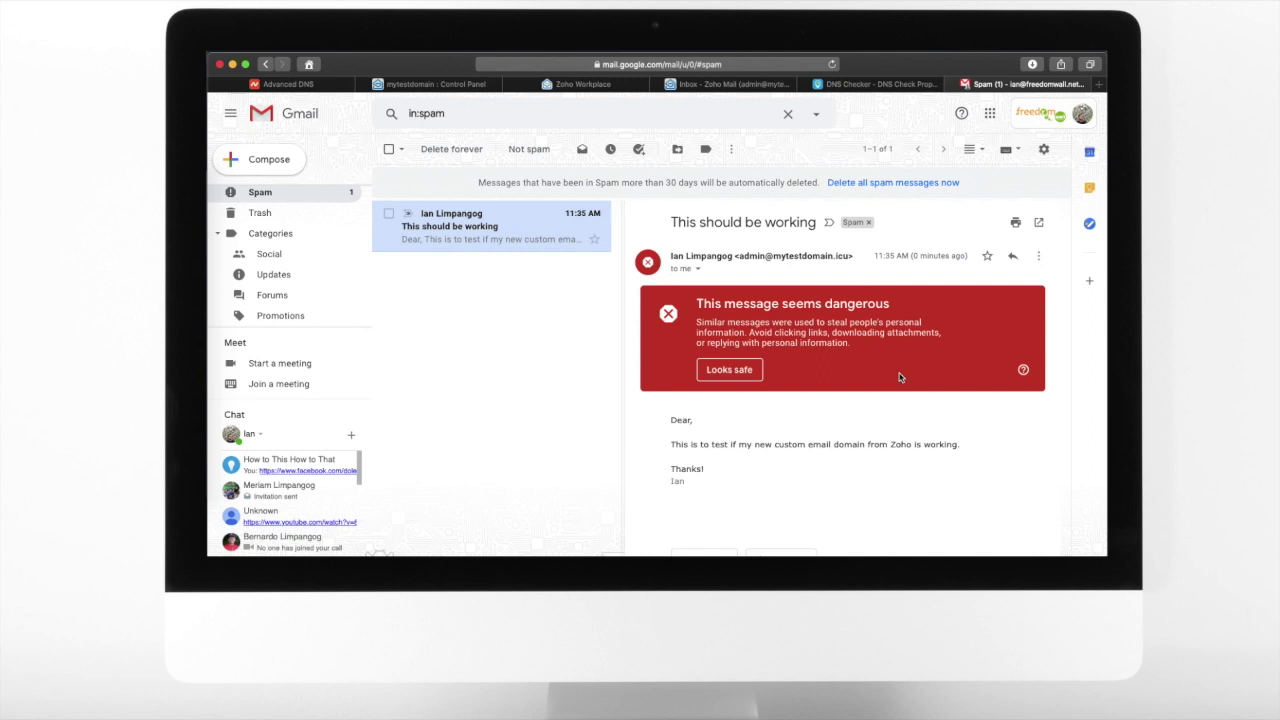
left_click(698, 269)
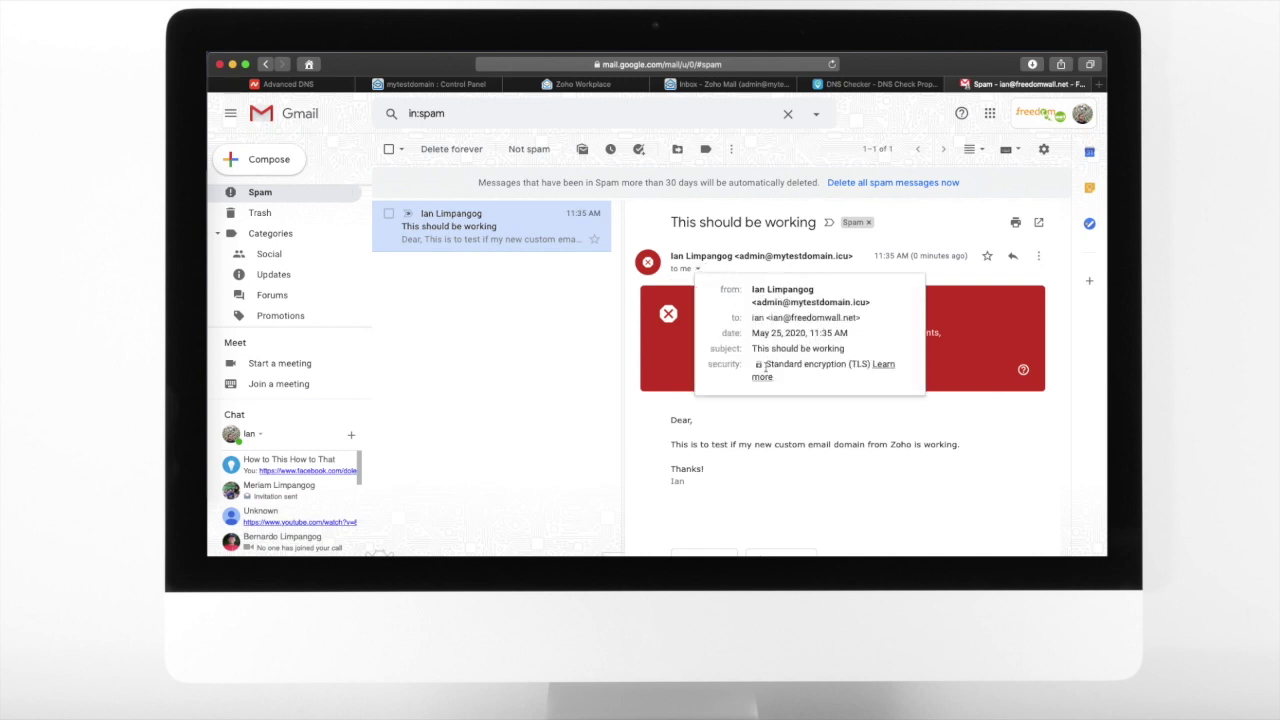
- Report the test message as not phishing, confirm, and return to the Inbox
left_click(1038, 257)
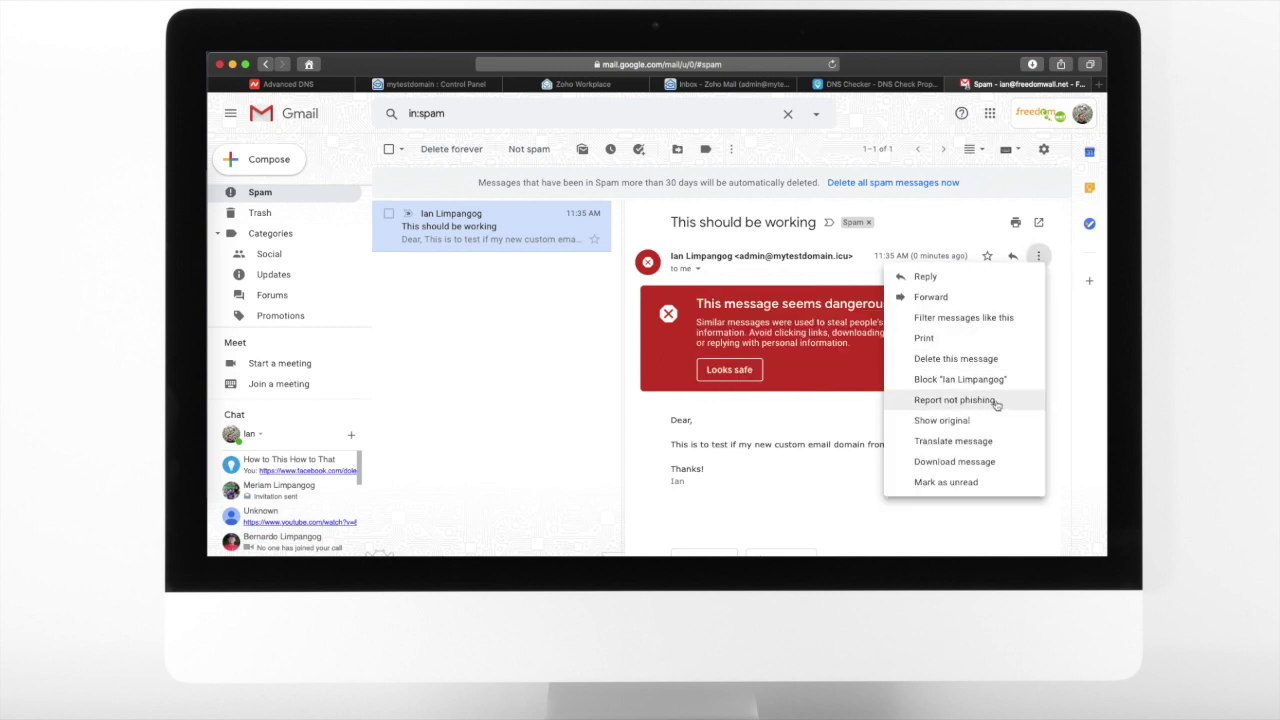
left_click(998, 401)
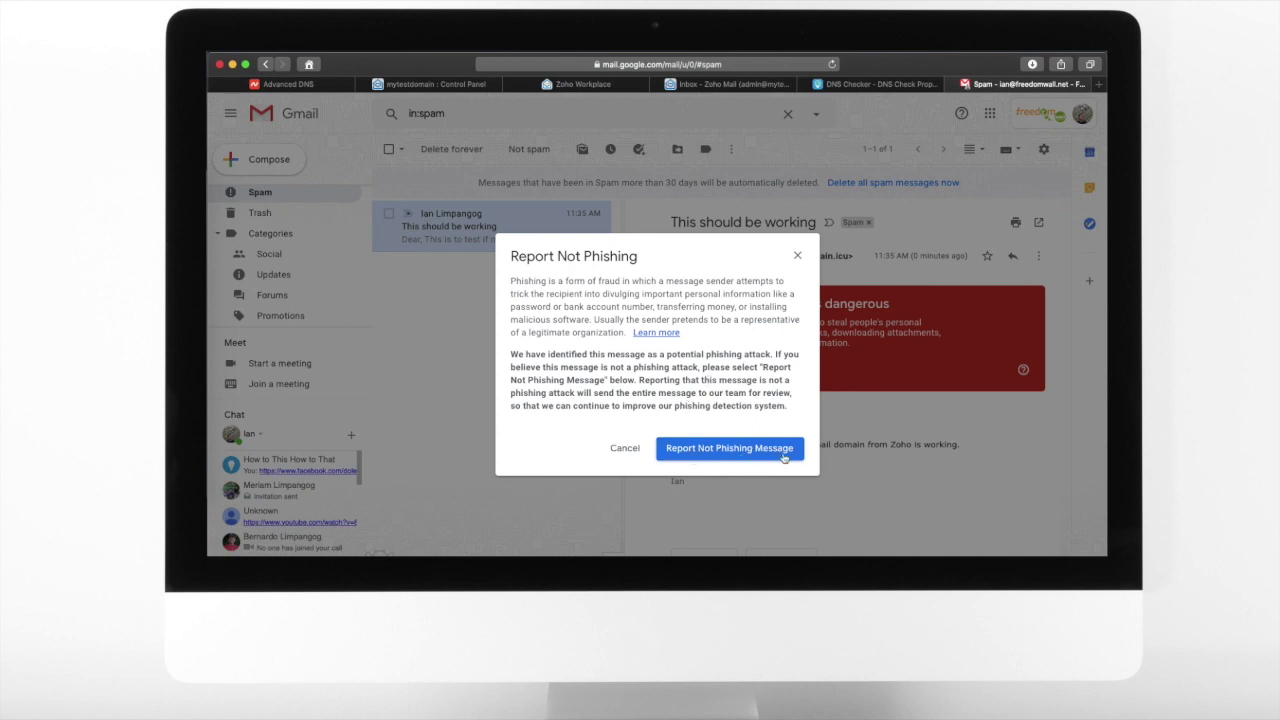
left_click(729, 448)
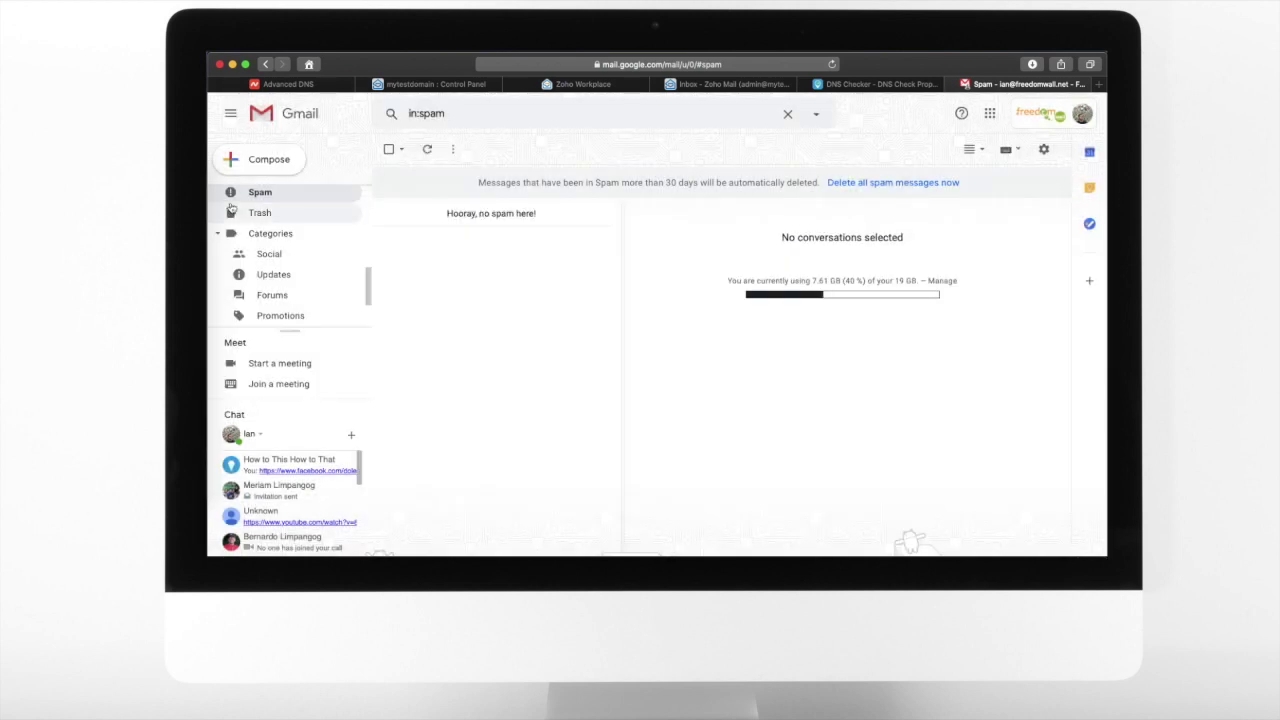
scroll(272, 240, "up", 2)
scroll(272, 240, "up", 3)
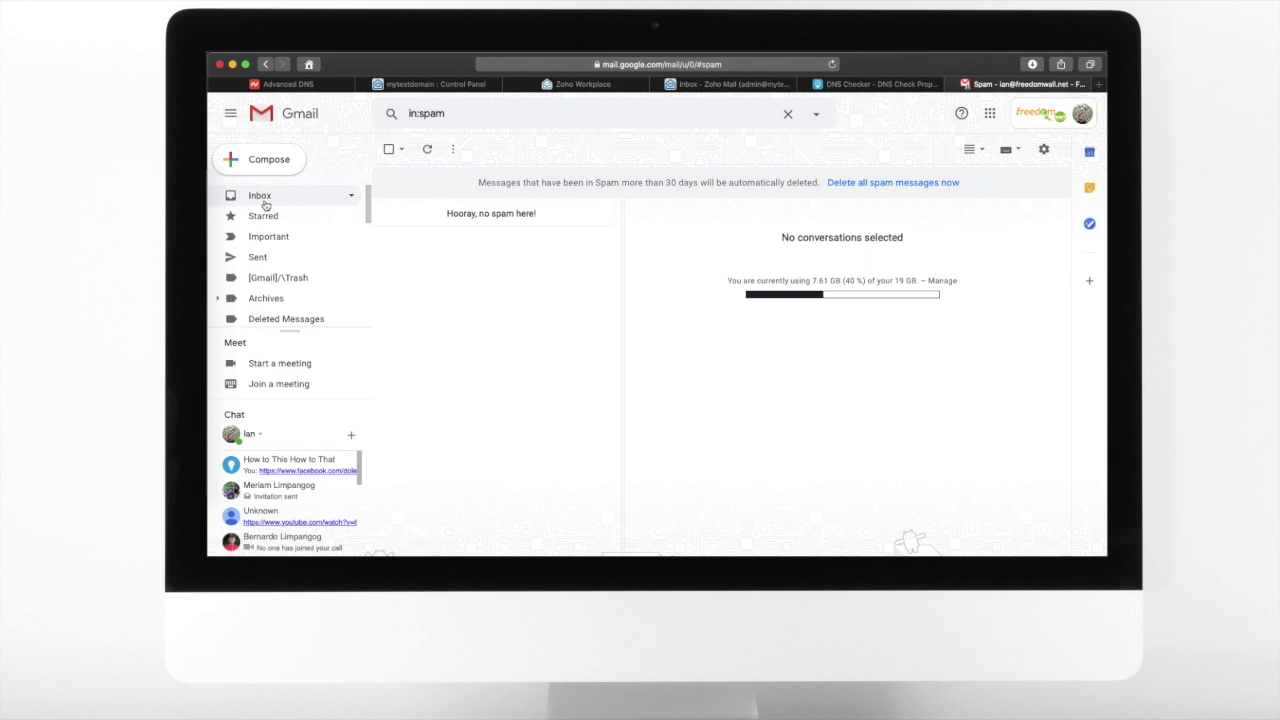
left_click(262, 196)
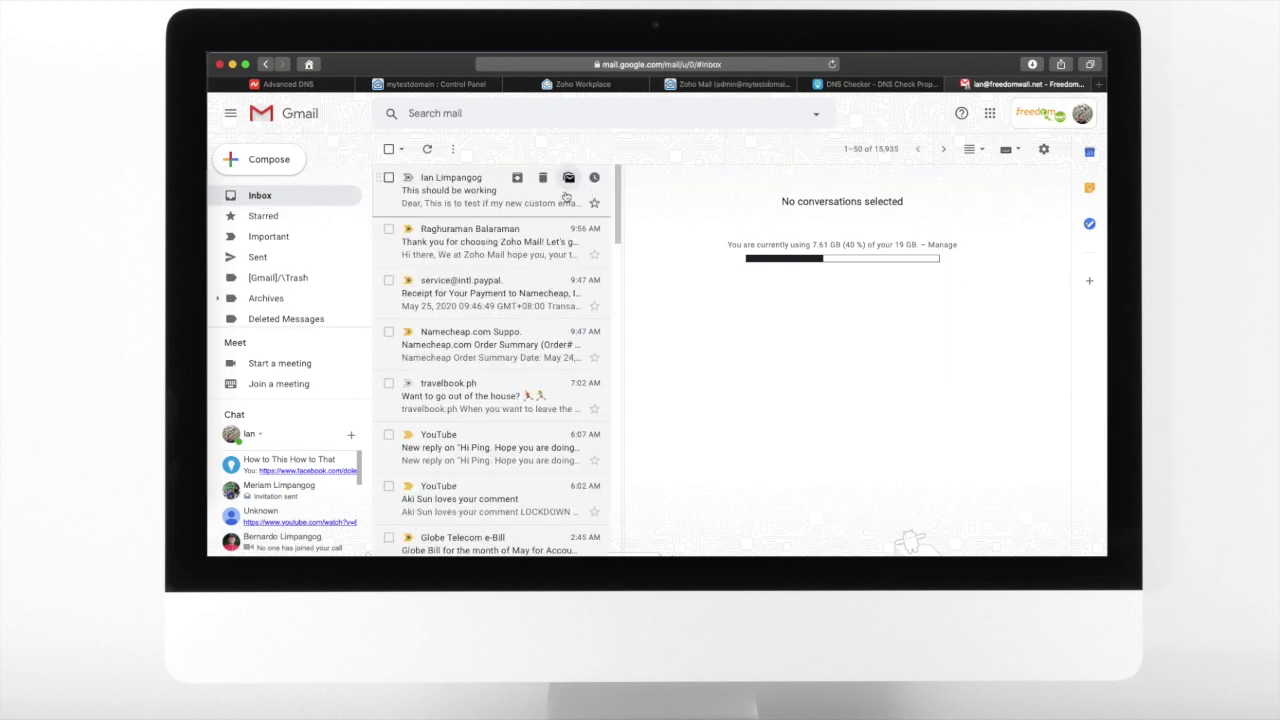